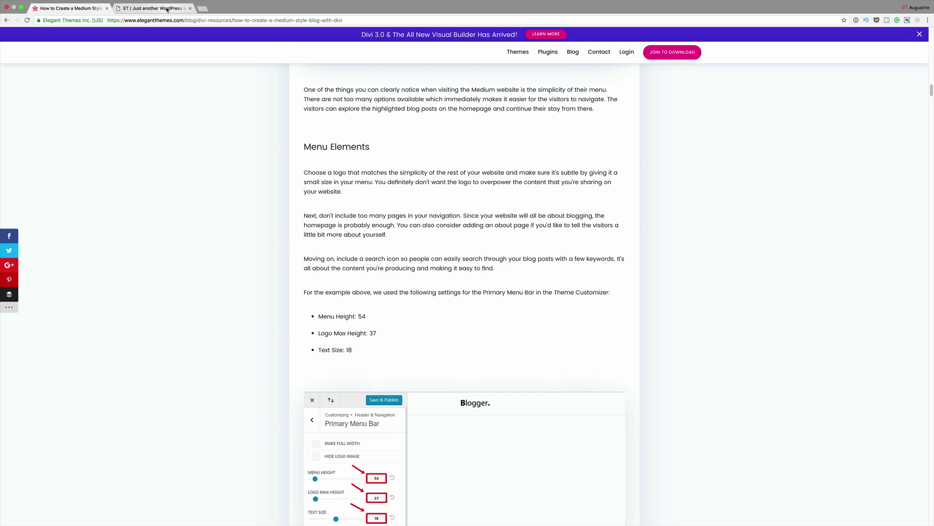
Open the WordPress admin login page of the mak.dev site at mak.dev/wp-admin.
click(151, 8)
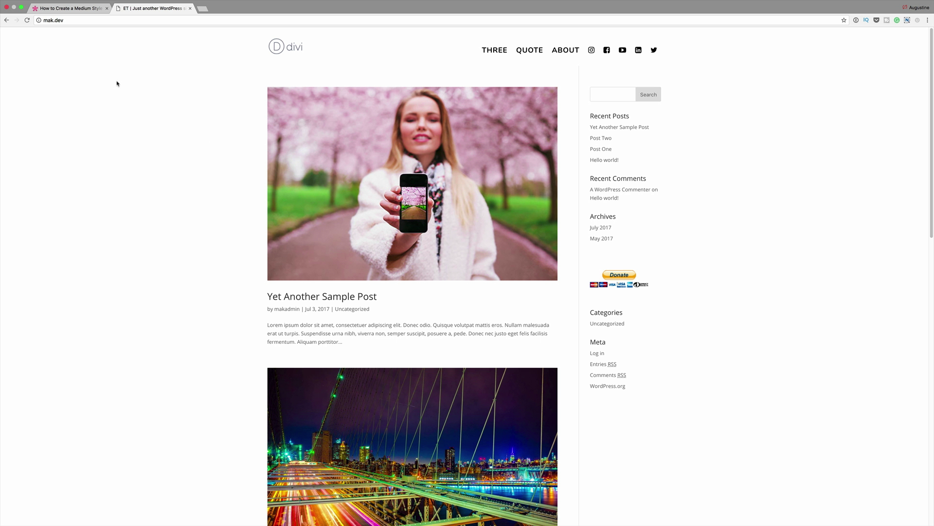
click(75, 20)
click(76, 20)
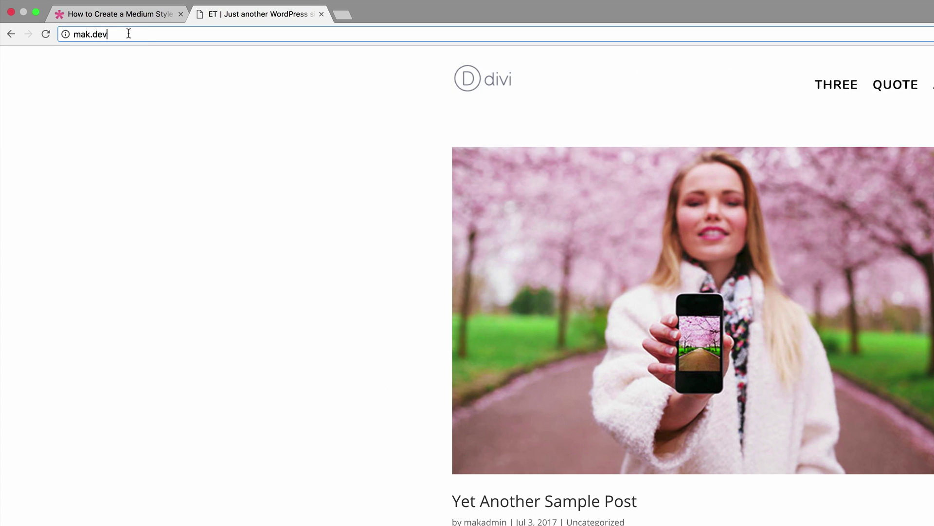
text(/wp-admin)
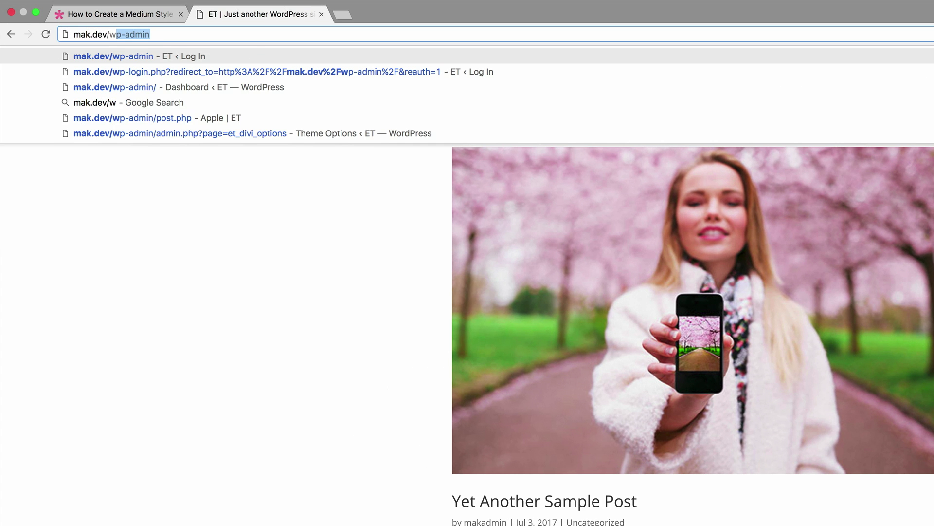
key(Return)
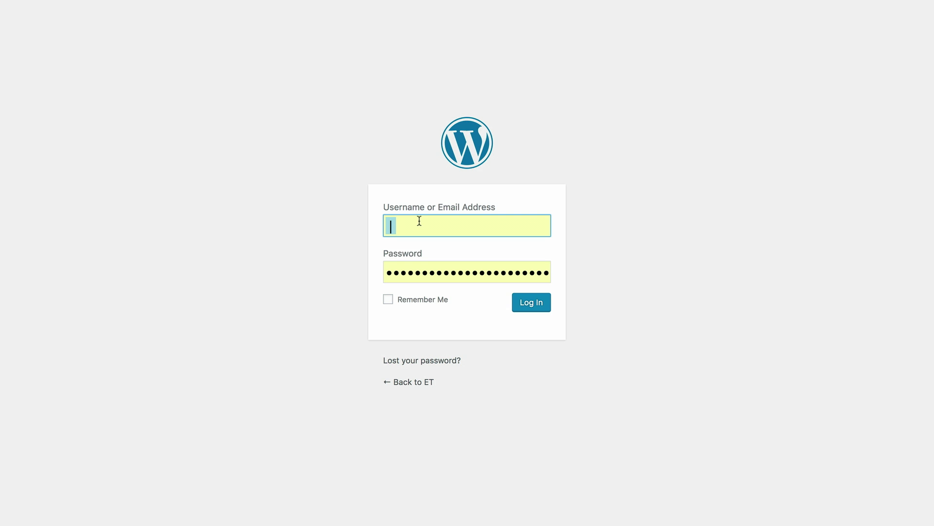
Log in to the site's admin area with the admin username and the browser's saved password.
text(makadmin)
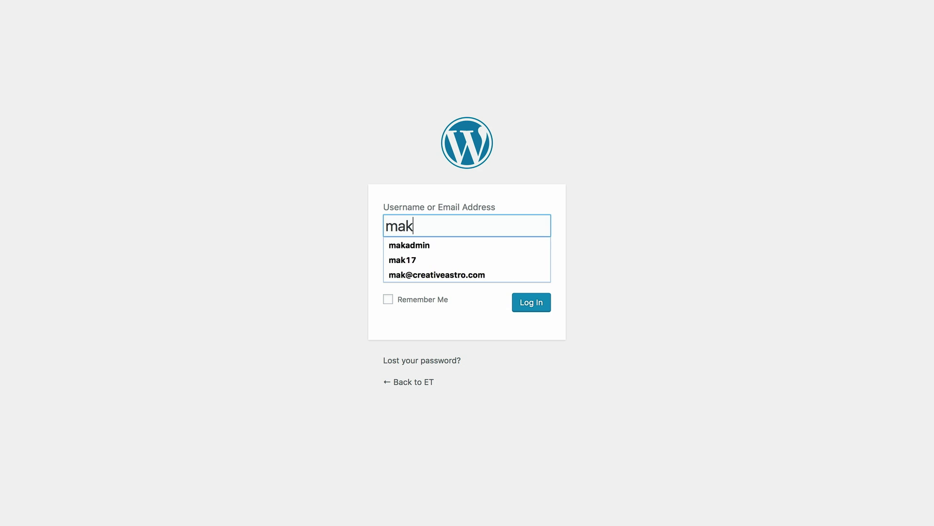
key(Tab)
key(Return)
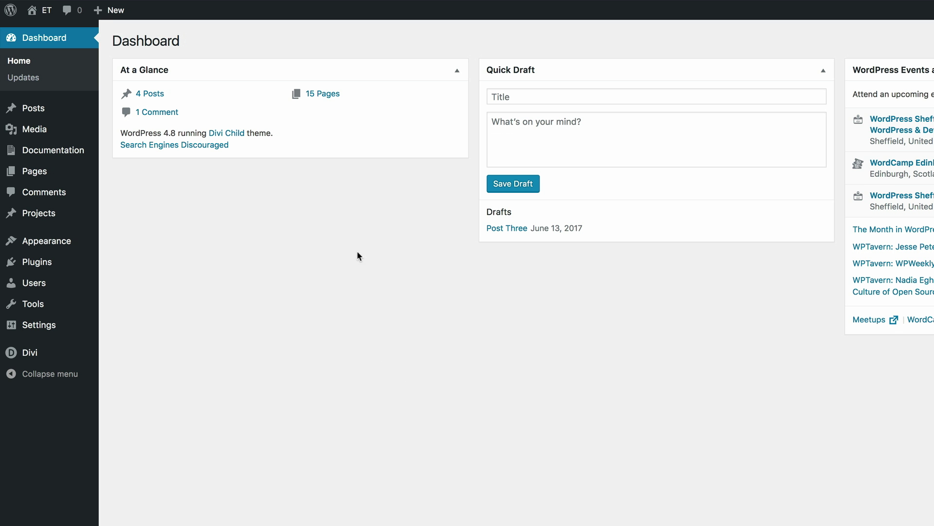
scroll(141, 230, down, 5)
mouse_move(44, 224)
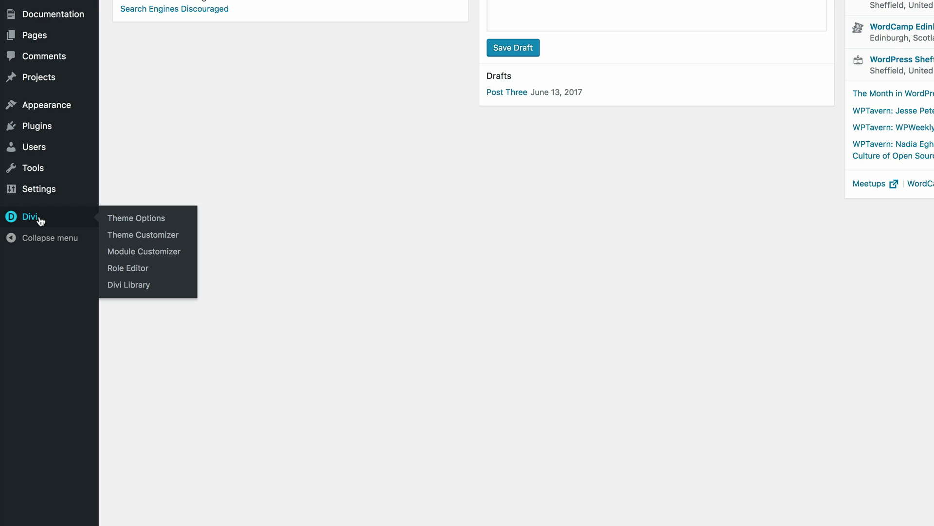
click(168, 236)
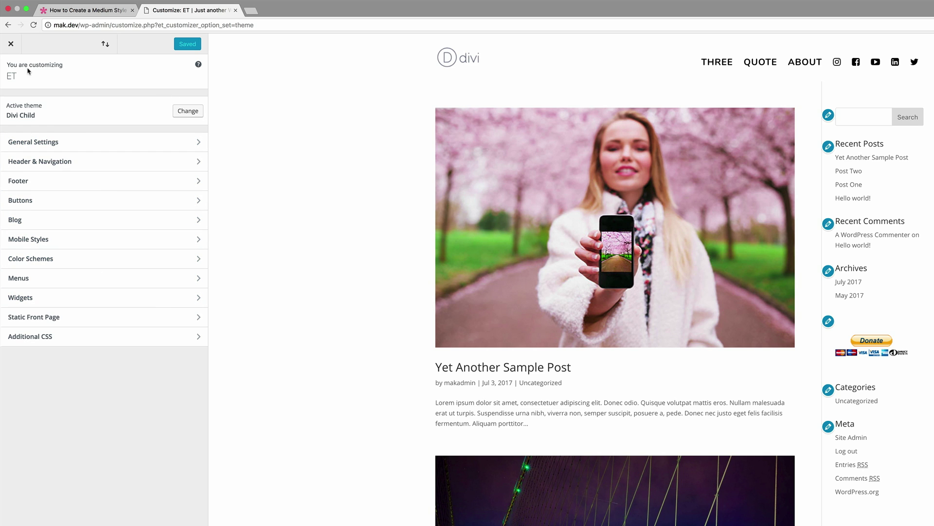
click(9, 25)
Create a new navigation menu named "medium" in the site's menu management.
mouse_move(45, 273)
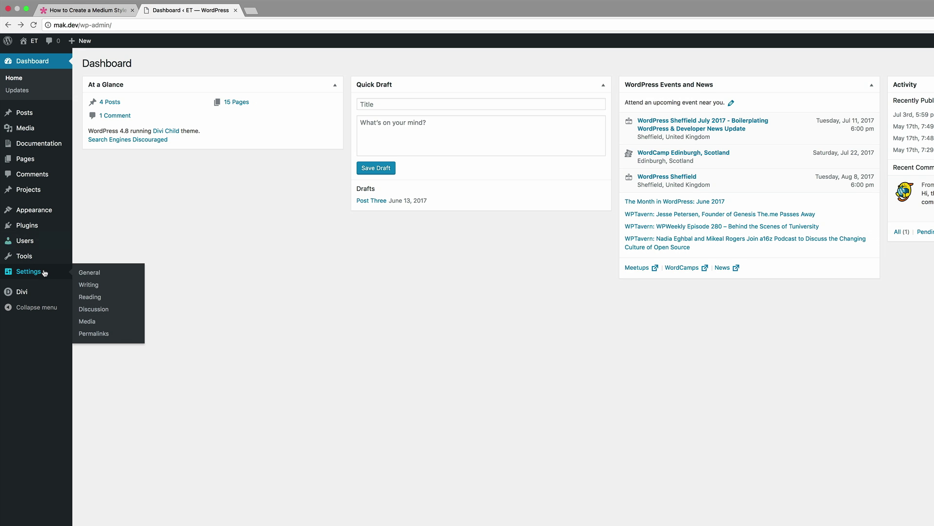
mouse_move(52, 212)
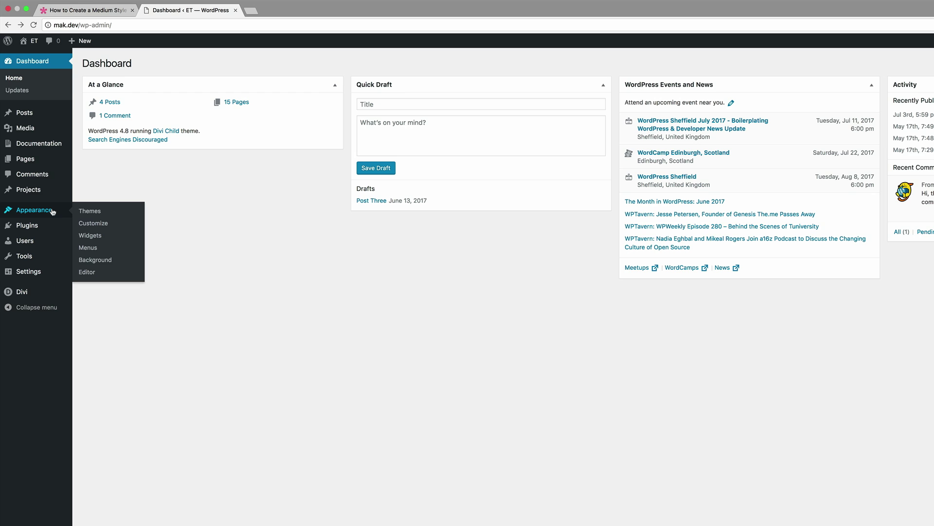
click(88, 247)
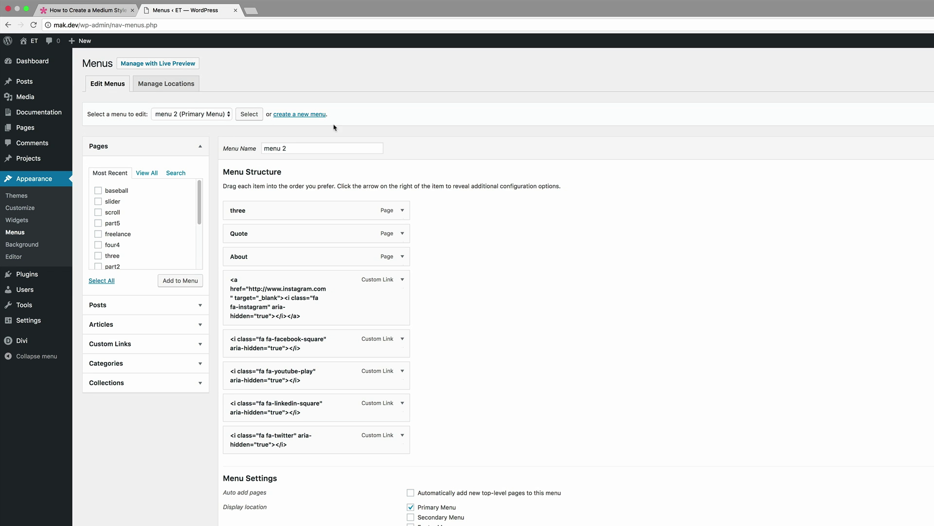
click(299, 116)
click(313, 148)
text(medium)
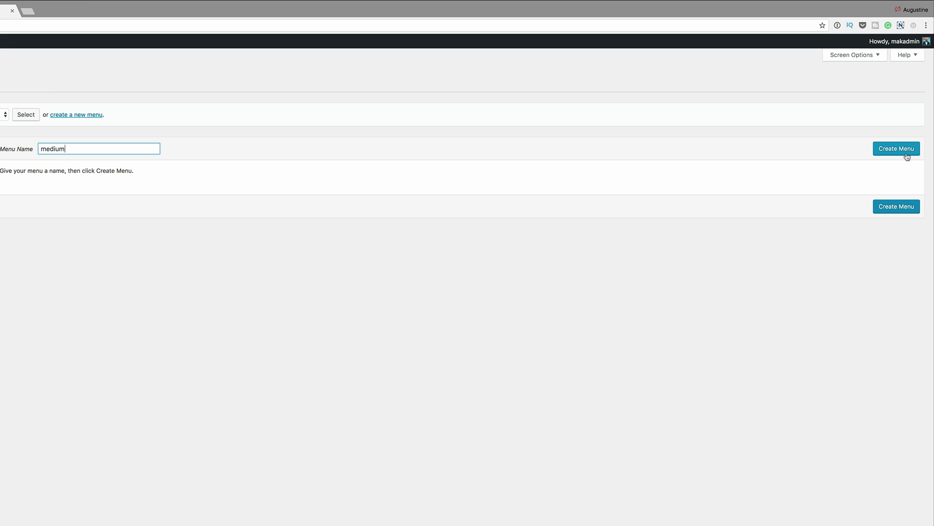
click(907, 155)
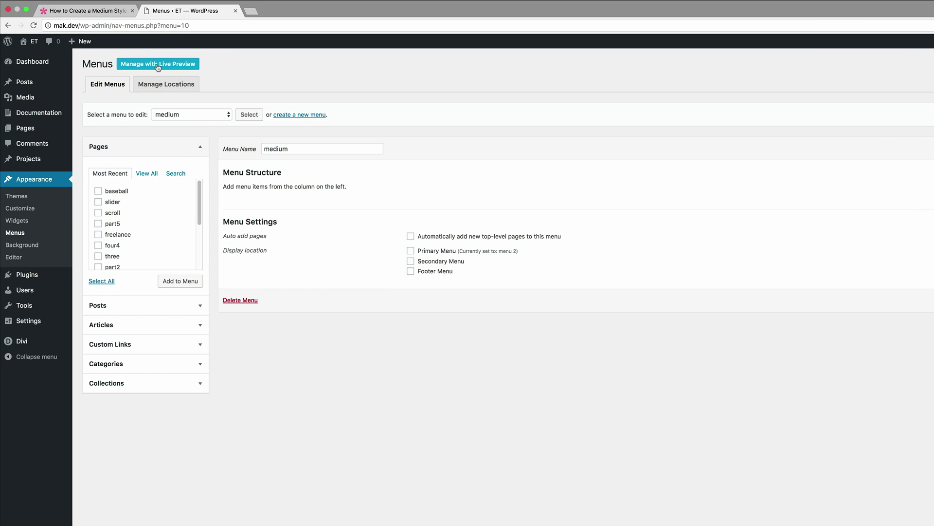
Assign the "medium" menu to the Primary Menu theme location and save the locations.
click(168, 86)
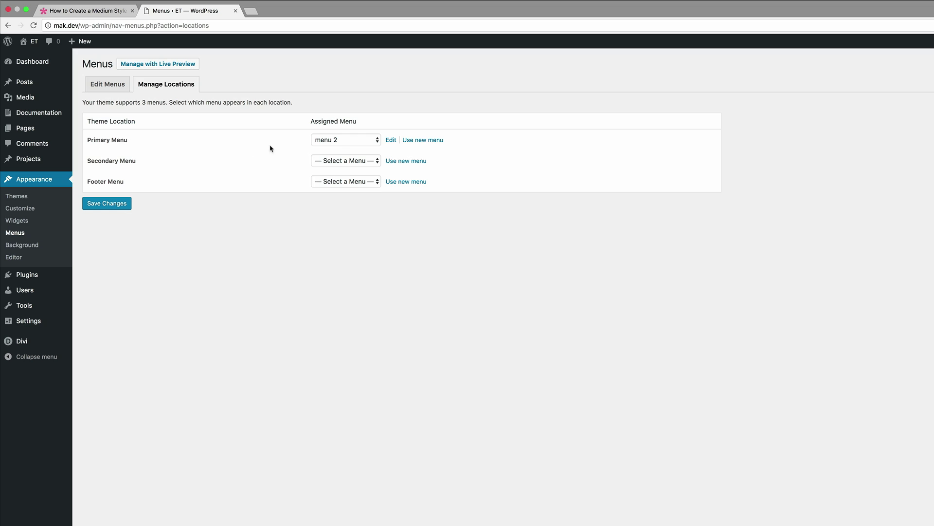
click(350, 140)
click(350, 132)
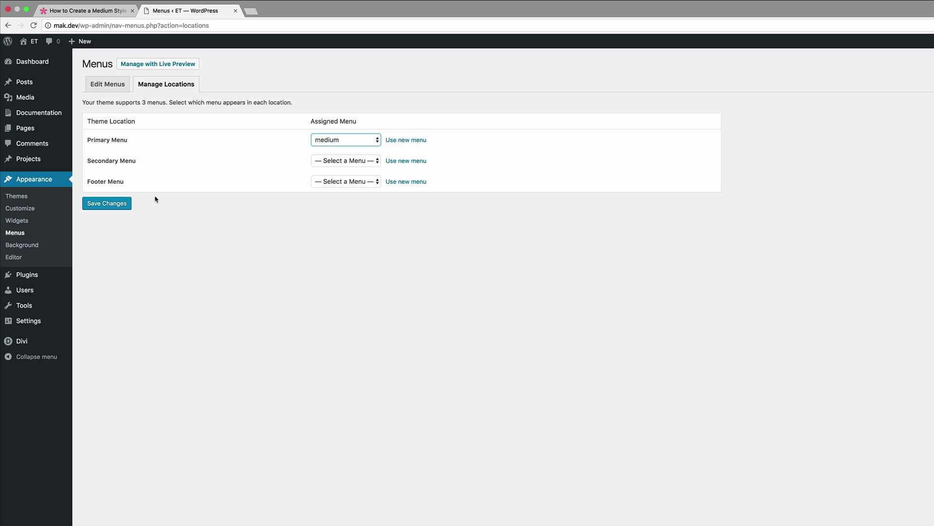
click(122, 204)
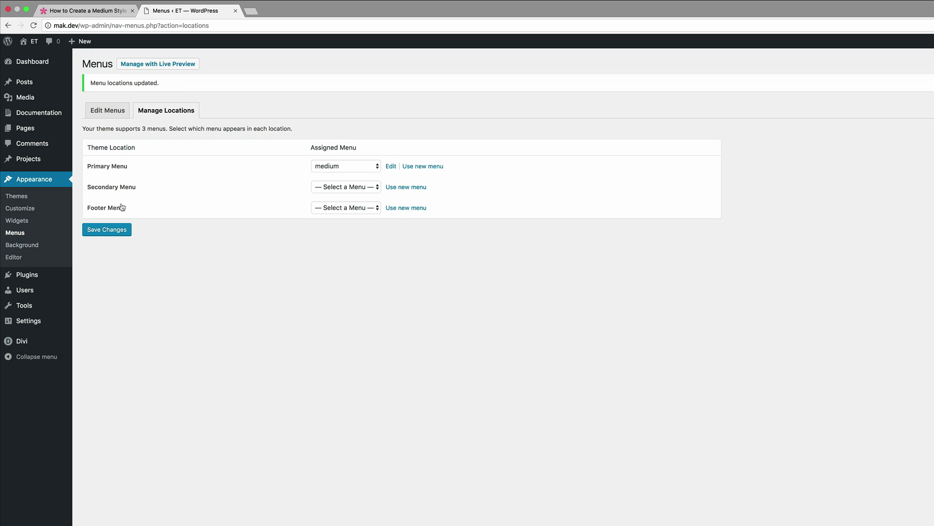
Add a custom link with the text "Home" and the URL # to the "medium" menu and save the menu.
click(111, 113)
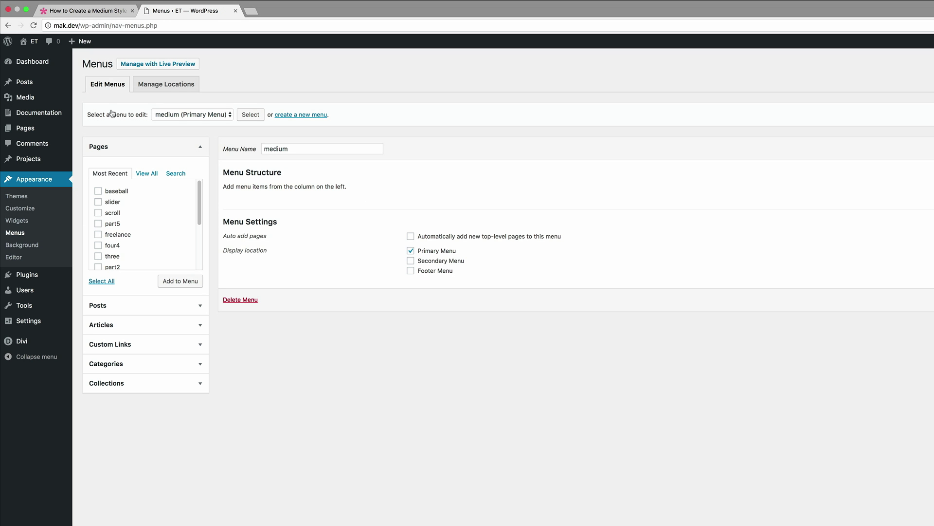
scroll(163, 211, down, 5)
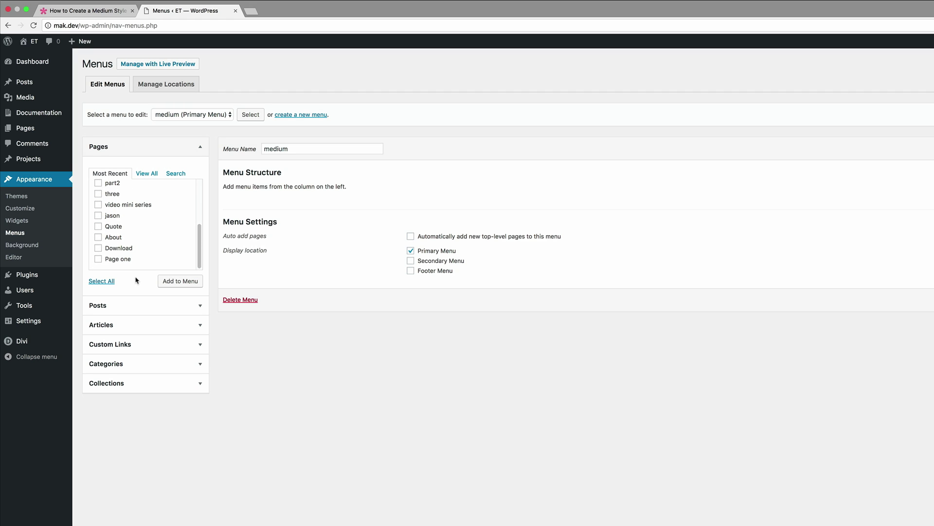
click(124, 346)
click(160, 233)
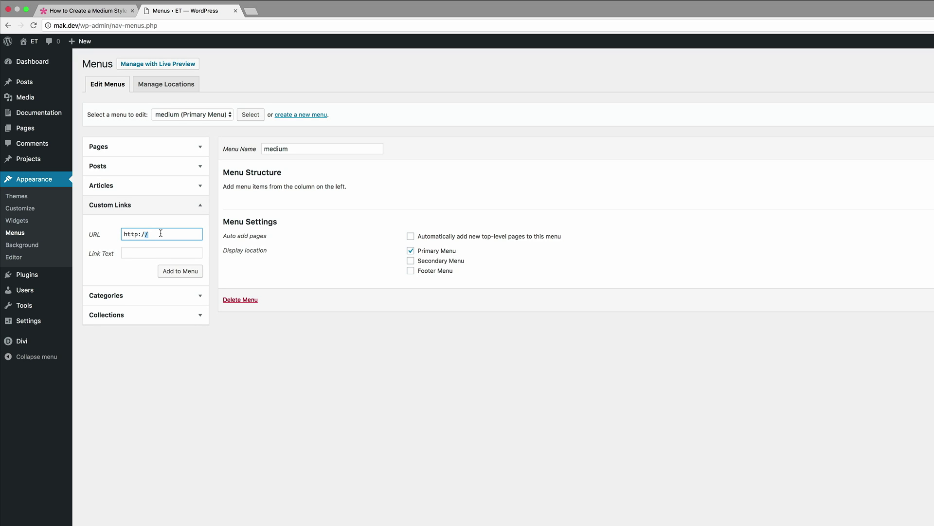
click(139, 250)
text(Home)
key(Return)
drag(149, 234, 119, 234)
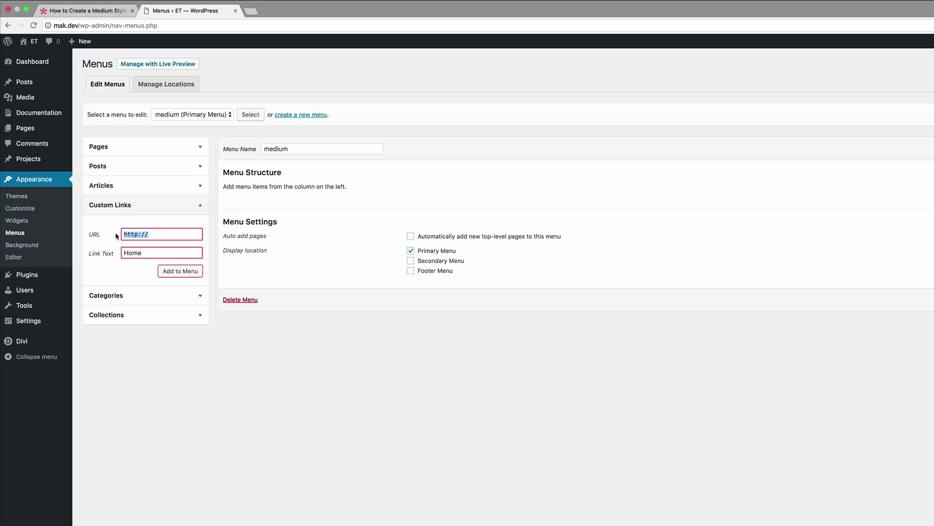
text(#)
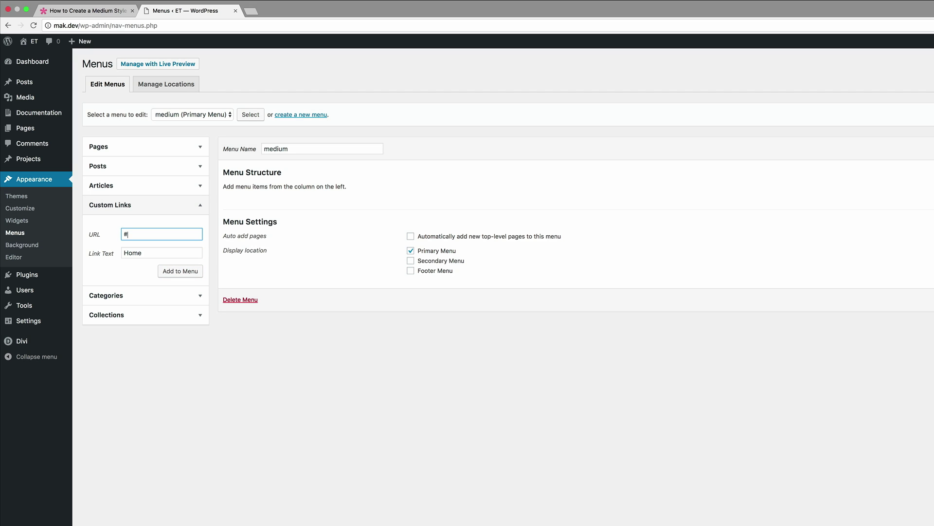
click(187, 273)
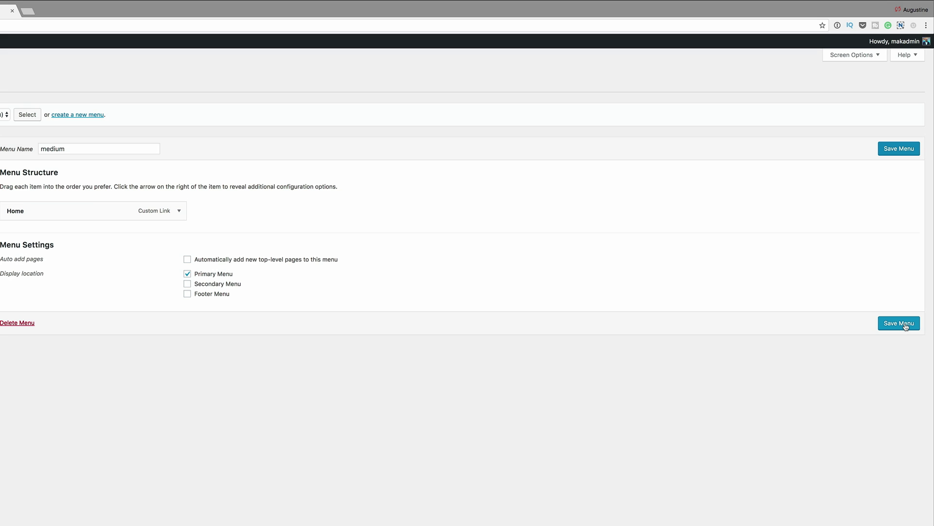
click(906, 325)
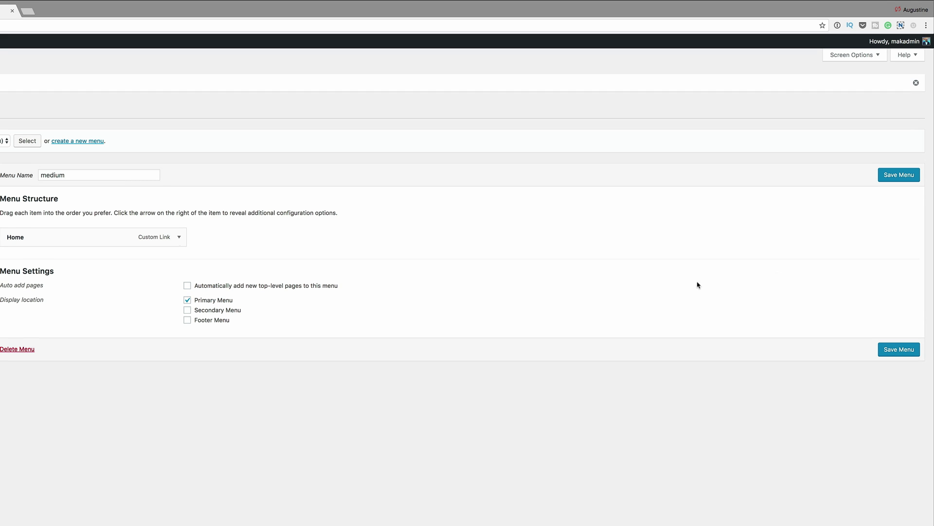
Enable the search icon in the Header Elements settings of Divi's Theme Customizer.
mouse_move(44, 369)
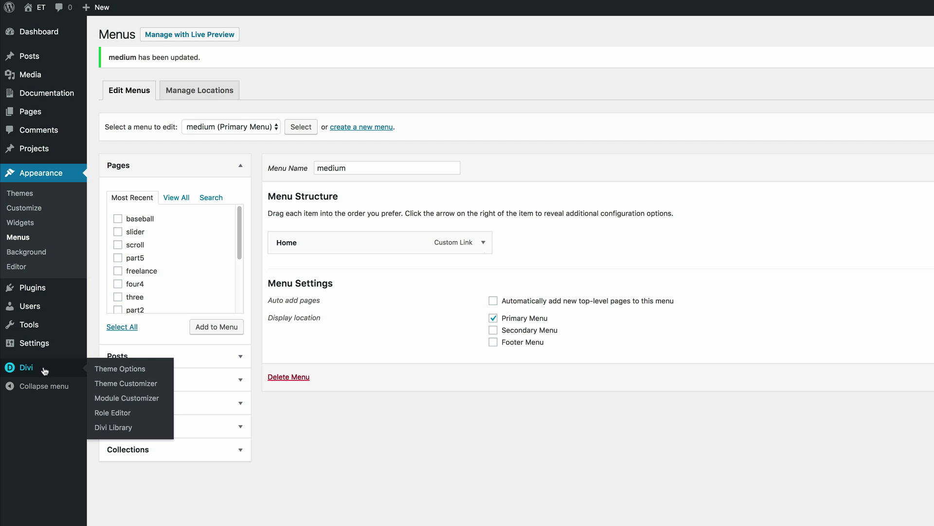
click(142, 384)
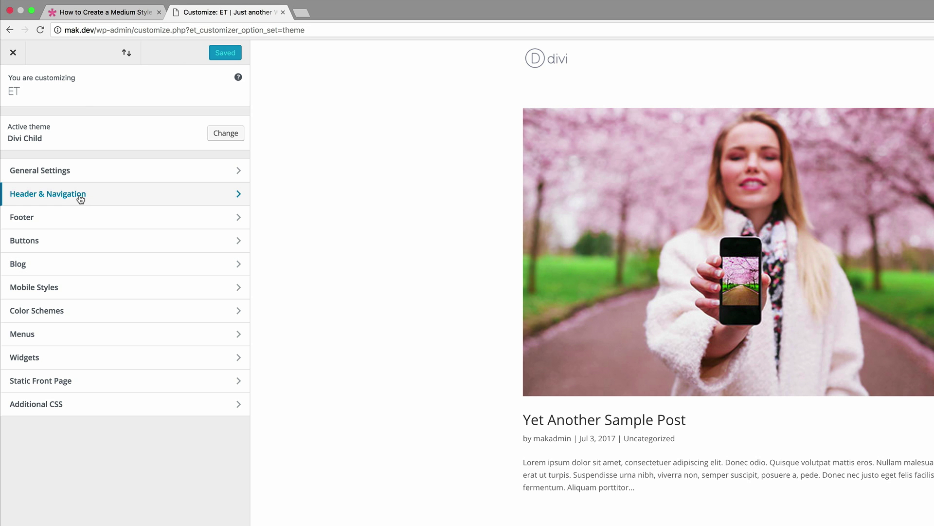
click(80, 195)
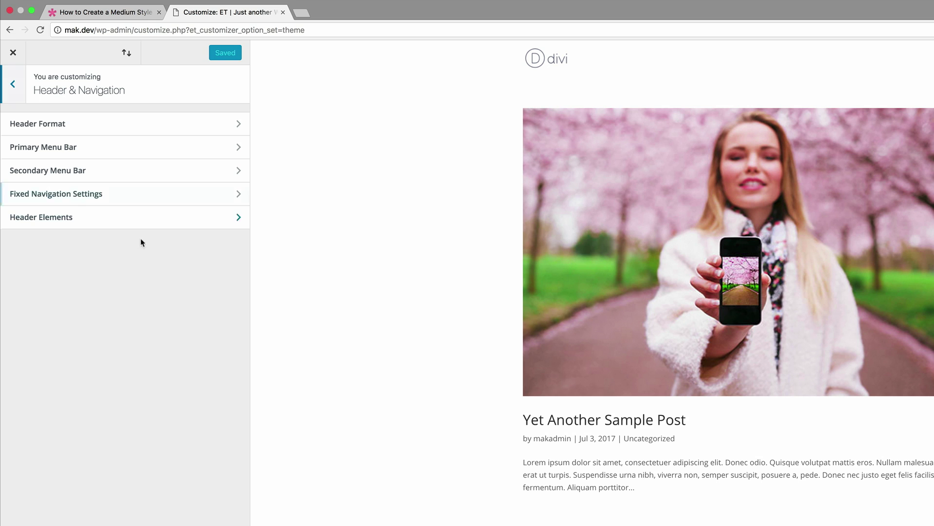
click(68, 219)
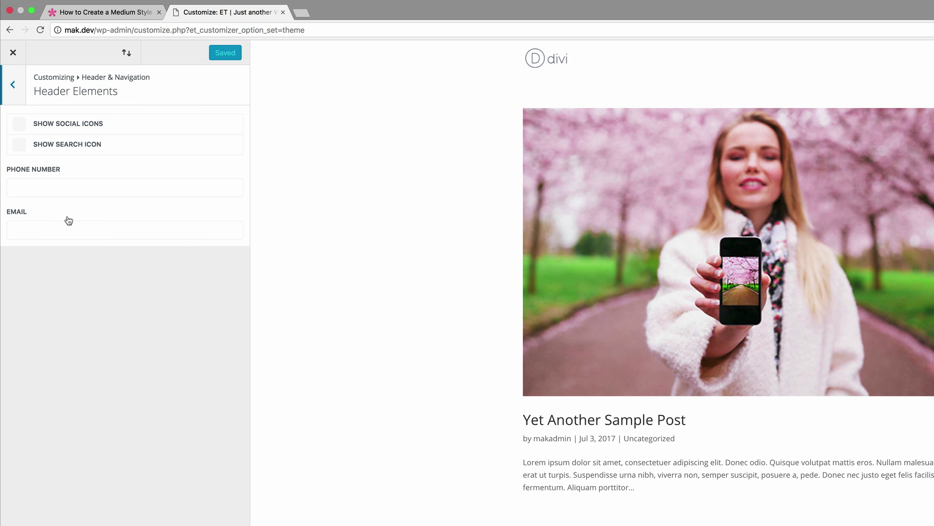
click(22, 147)
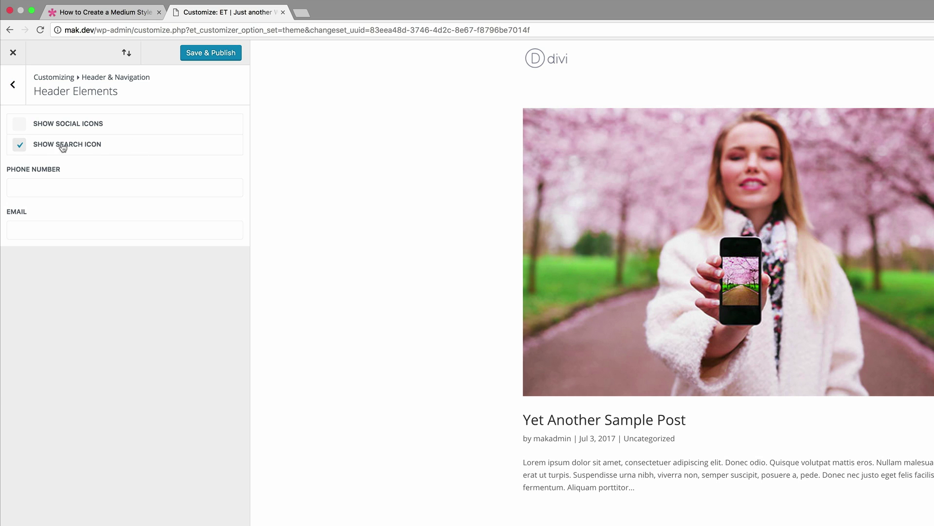
Set the Primary Menu Bar's menu height to 54 and its logo max height to 37.
click(14, 86)
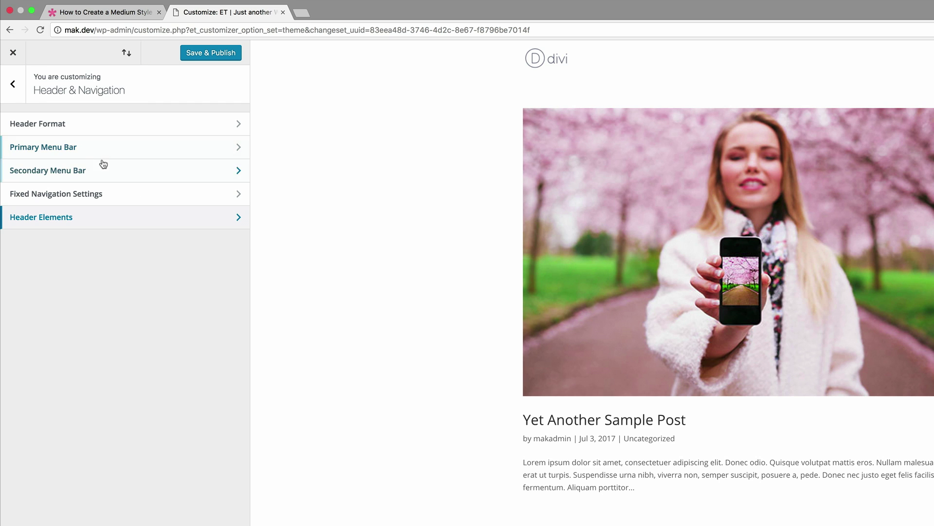
click(69, 148)
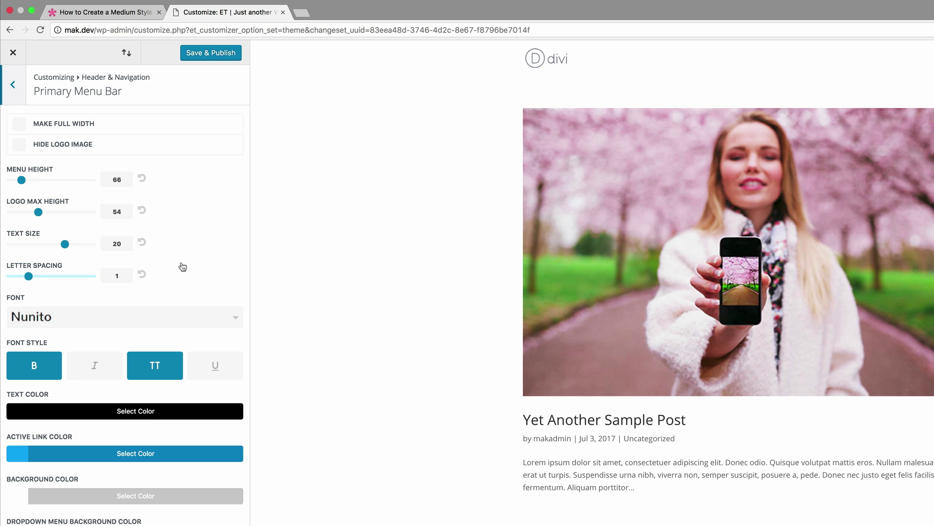
drag(109, 179, 123, 179)
text(54)
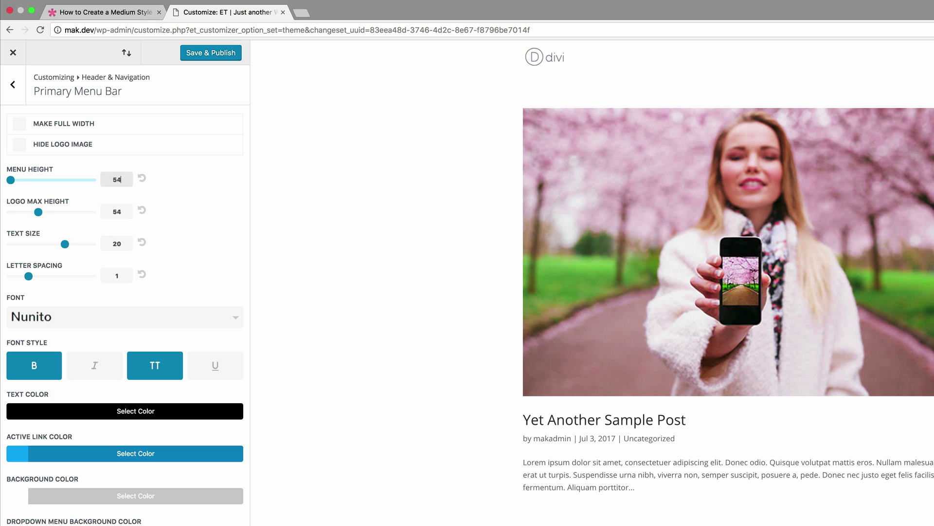
click(125, 212)
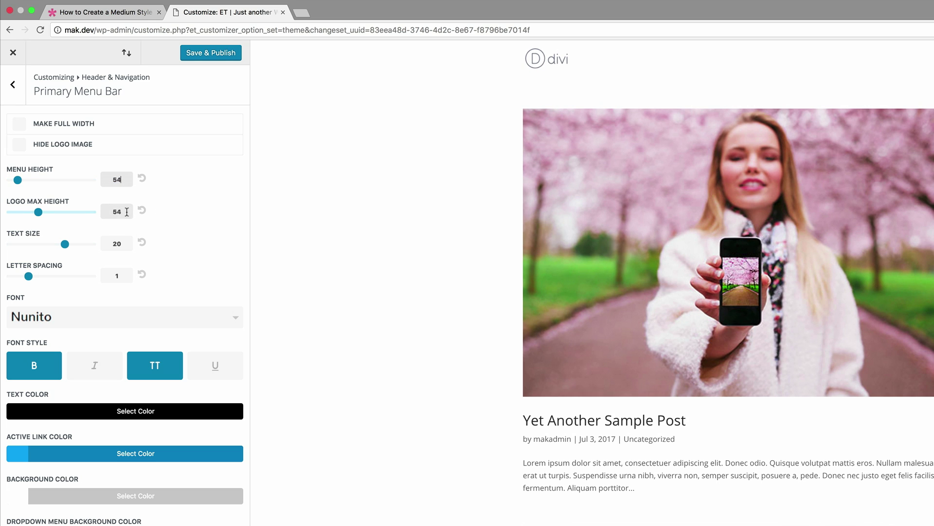
text(37)
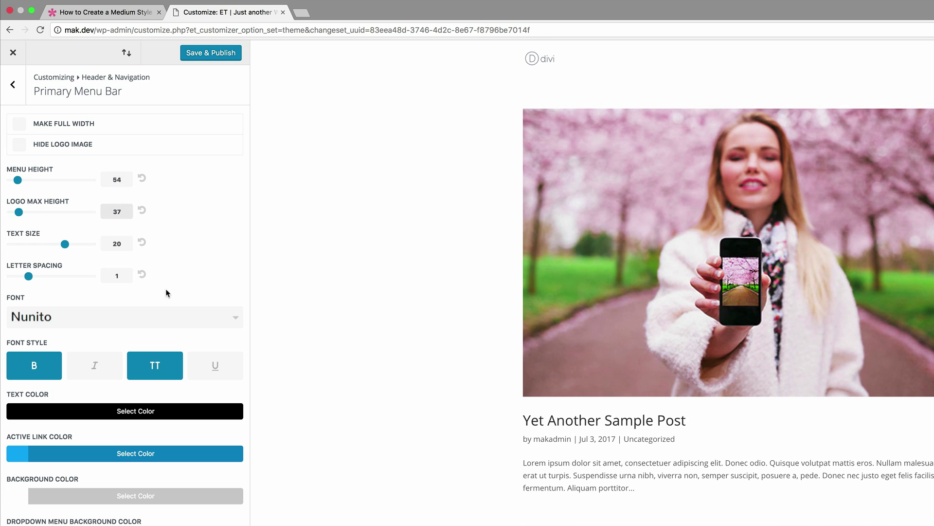
Set the Primary Menu Bar's text size to 18 and its letter spacing to 0.
click(124, 243)
double_click(124, 244)
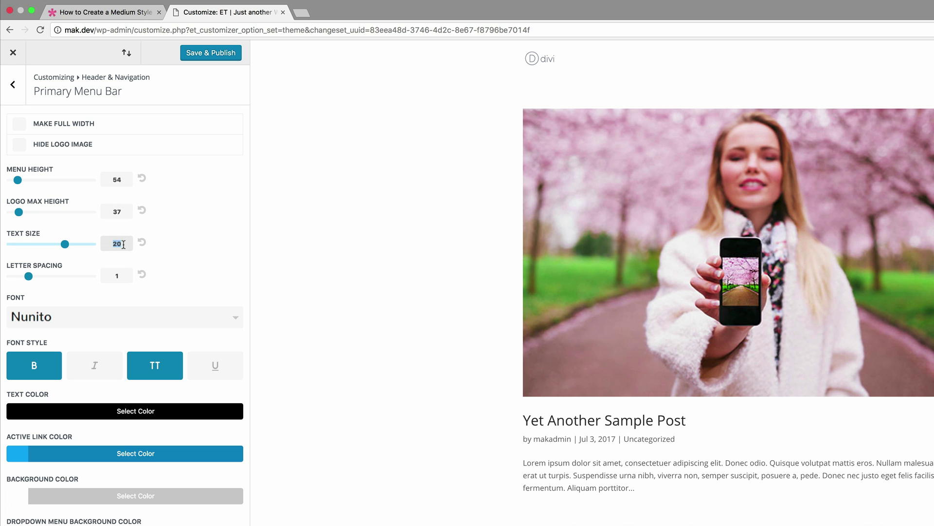
text(18)
click(42, 290)
drag(28, 275, 23, 276)
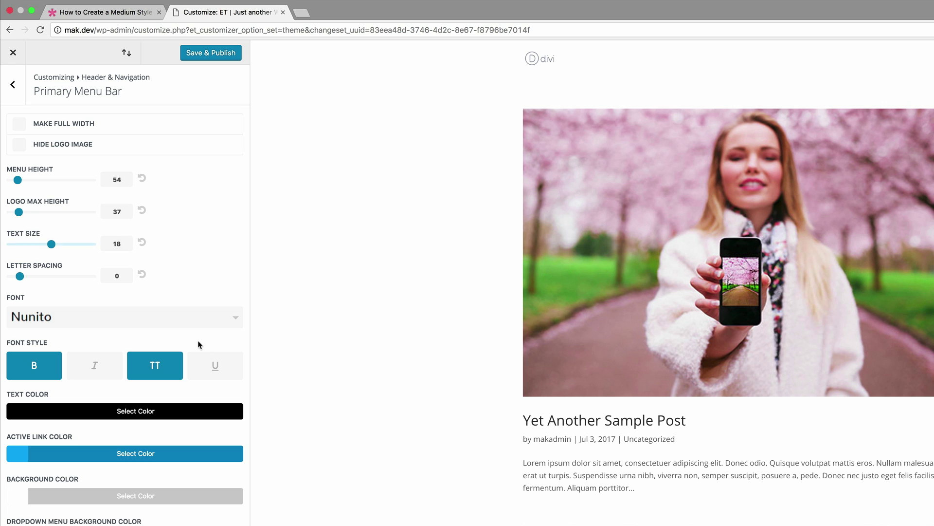
Turn off the bold and uppercase font styles of the Primary Menu Bar and set its font to Source Sans Pro.
click(38, 369)
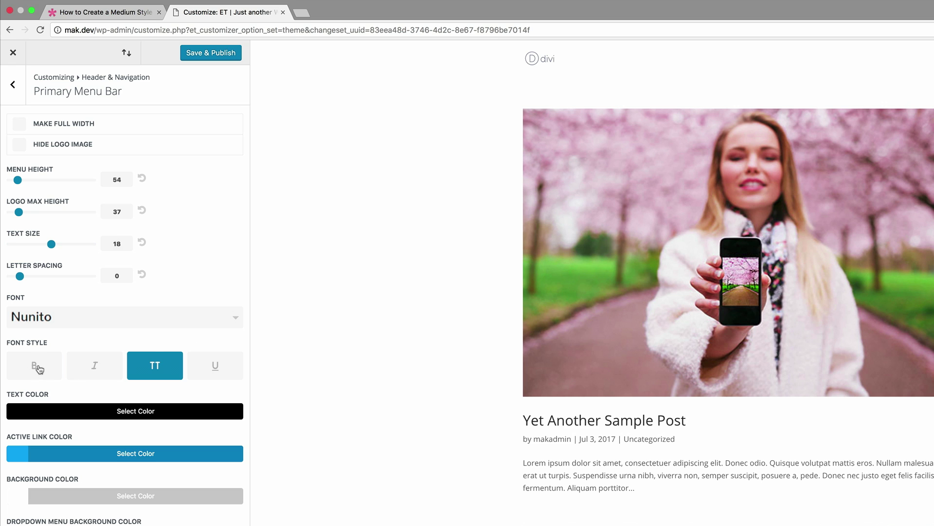
click(157, 368)
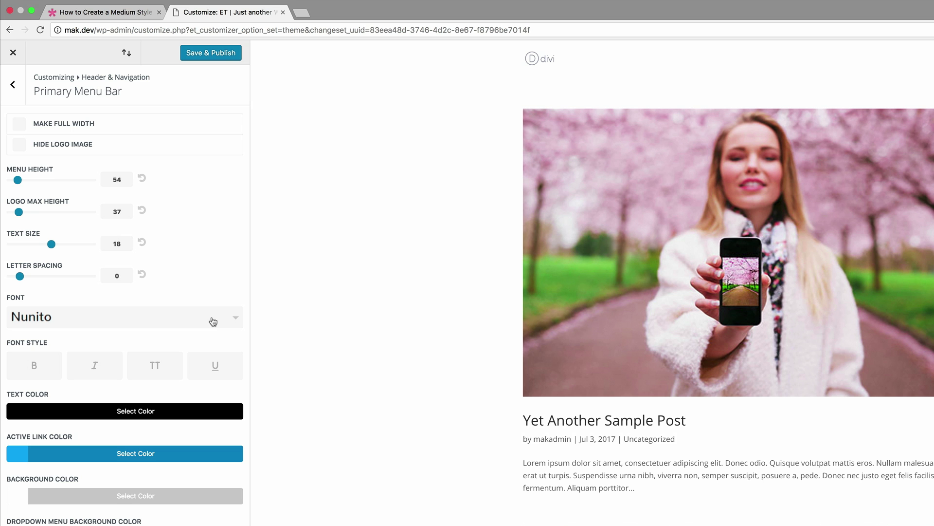
click(40, 319)
scroll(121, 384, down, 5)
click(92, 410)
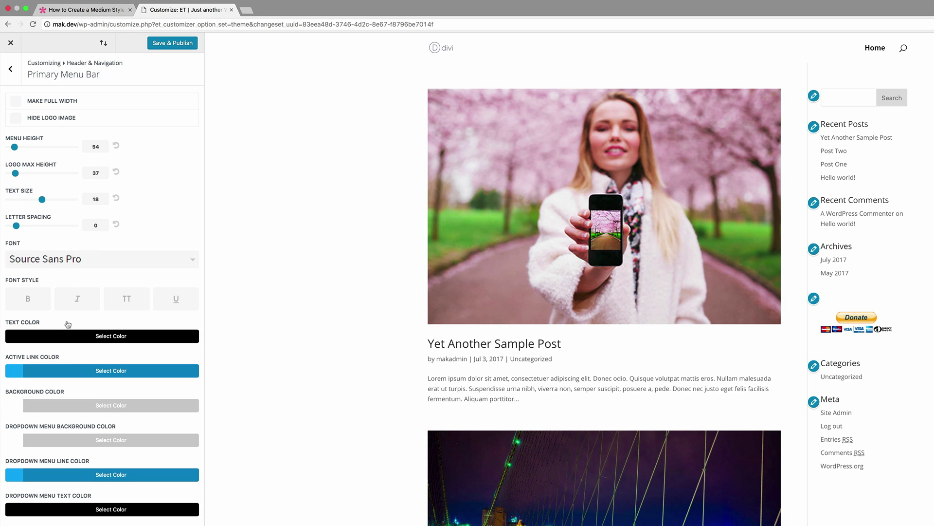
Set the Primary Menu Bar's text color to rgba(0,0,0,0.44).
click(12, 337)
drag(27, 352, 57, 354)
text(0,0,0,0.44)
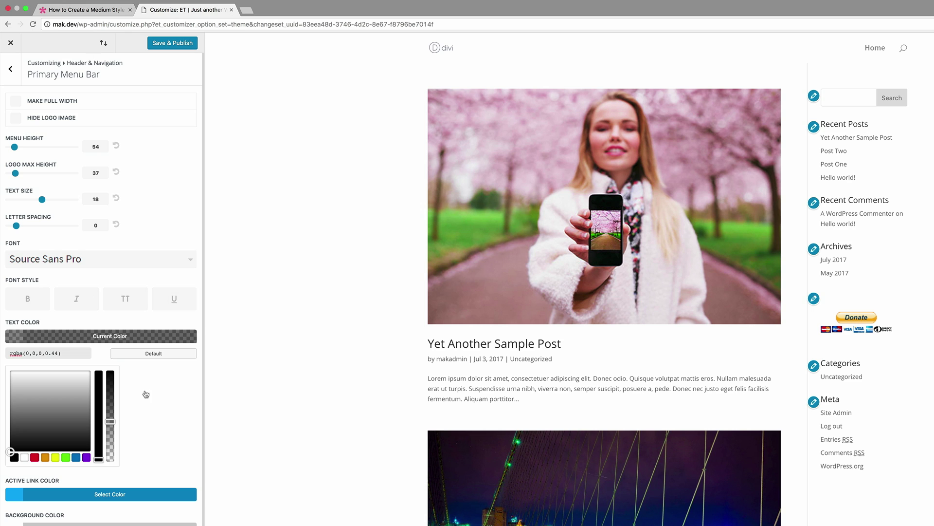
Set the Primary Menu Bar's active link color to rgba(0,0,0,0.44).
scroll(181, 423, down, 2)
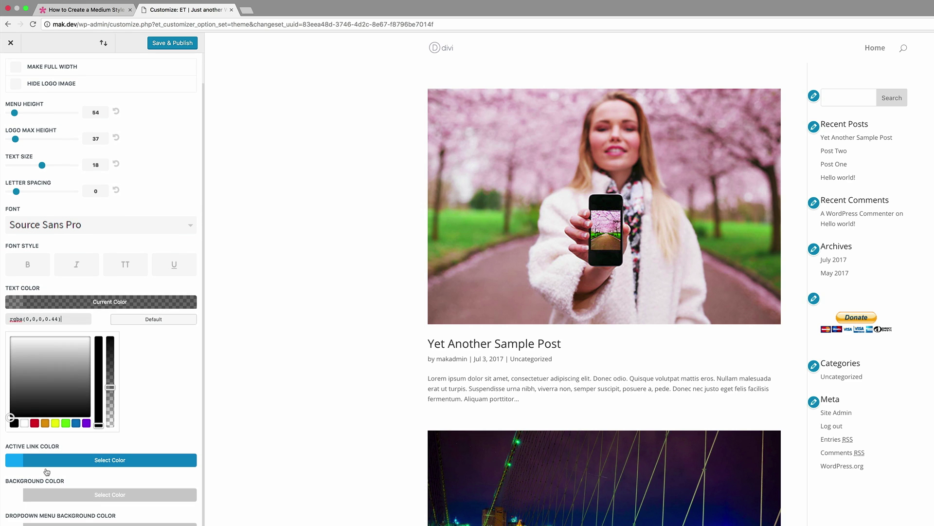
click(17, 463)
drag(110, 374, 110, 378)
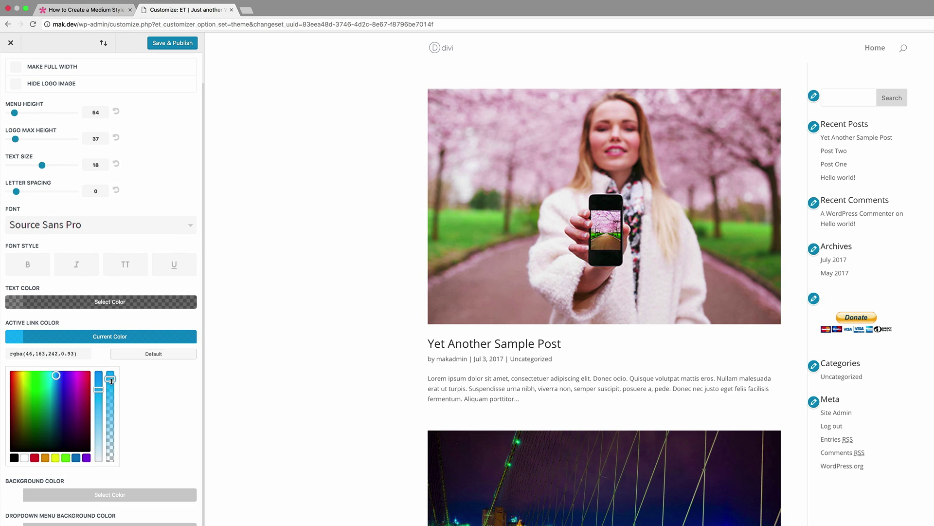
drag(27, 353, 71, 354)
text(0,0,0,0.44)
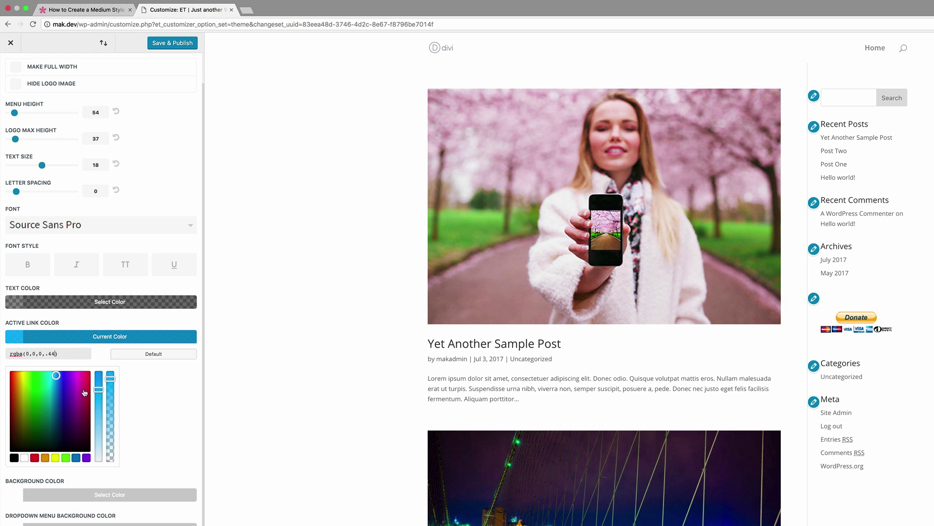
Set the Primary Menu Bar's background color to #fbfcfd, then save and publish the customizer changes.
scroll(161, 414, down, 2)
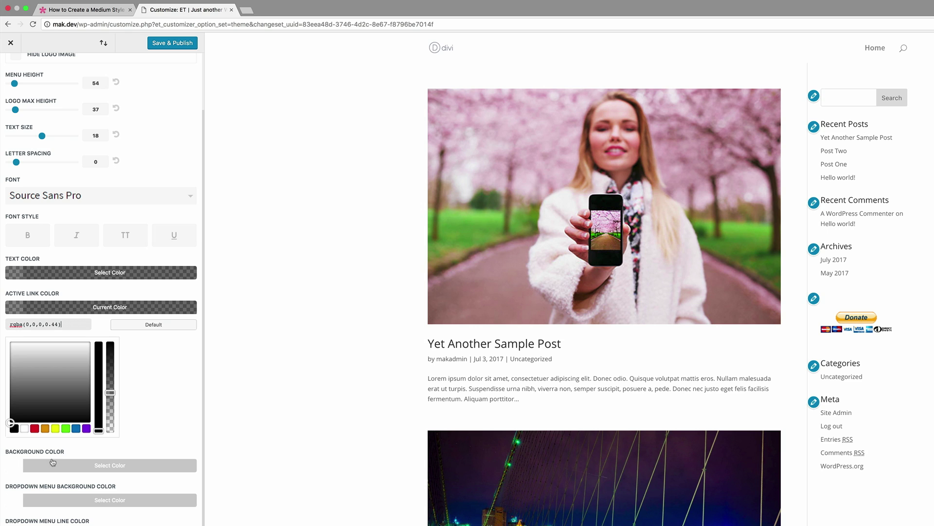
click(15, 469)
drag(14, 359, 36, 359)
text(#fbfcfd)
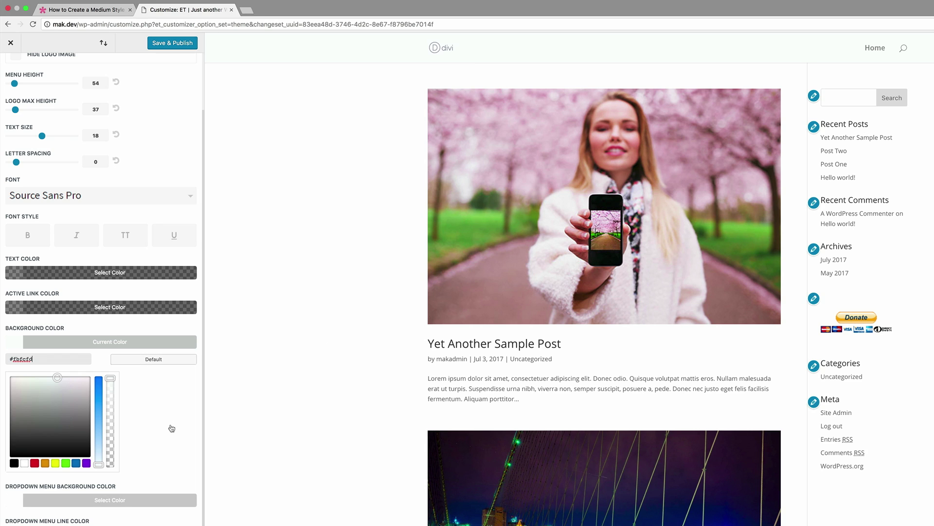
click(178, 43)
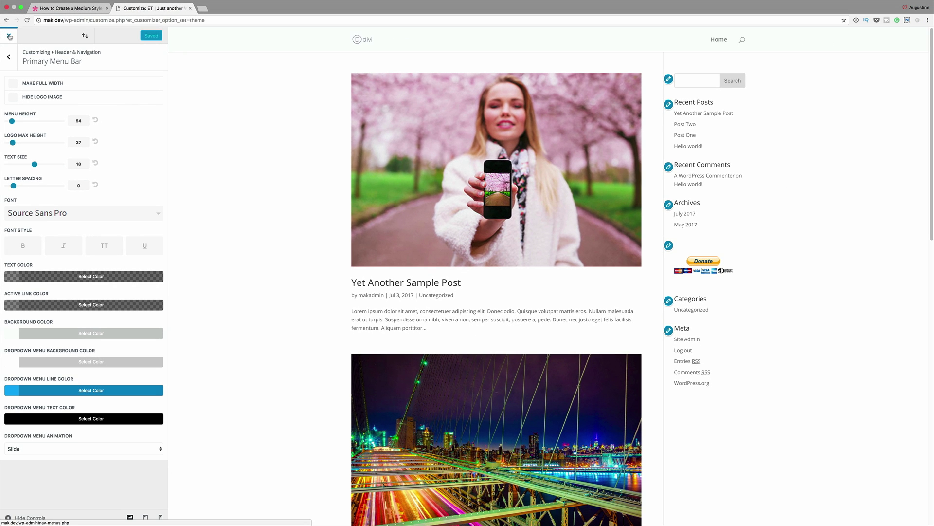
Leave the customizer, disable the Fixed Navigation Bar in Divi's Theme Options and save the changes.
click(9, 36)
mouse_move(21, 279)
click(85, 277)
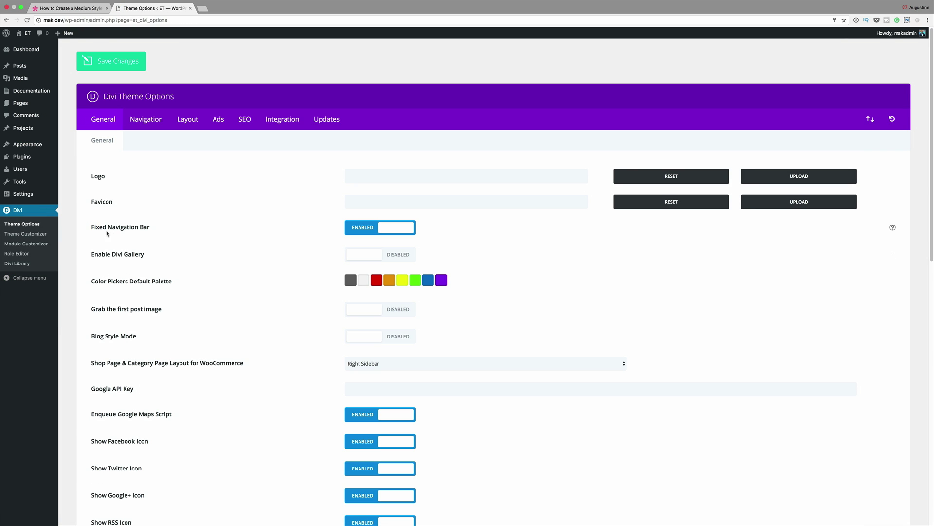
click(365, 231)
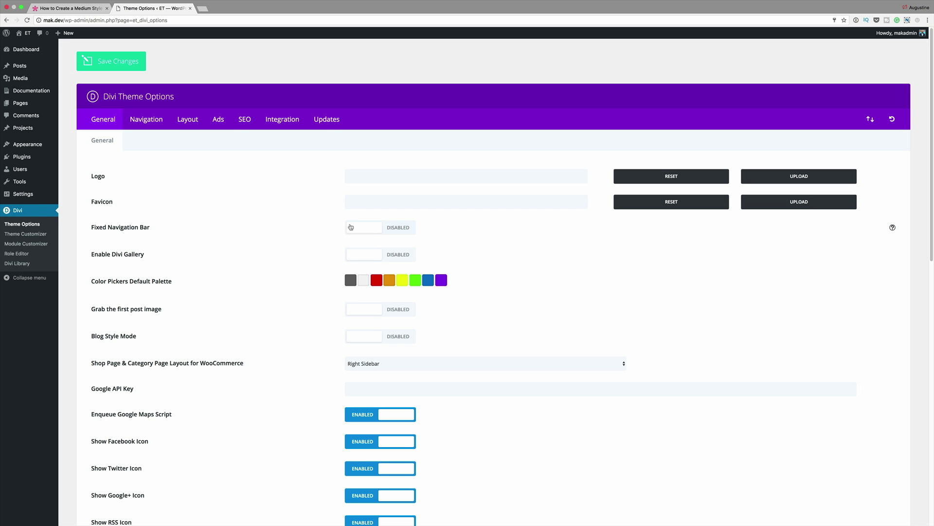
scroll(237, 321, down, 10)
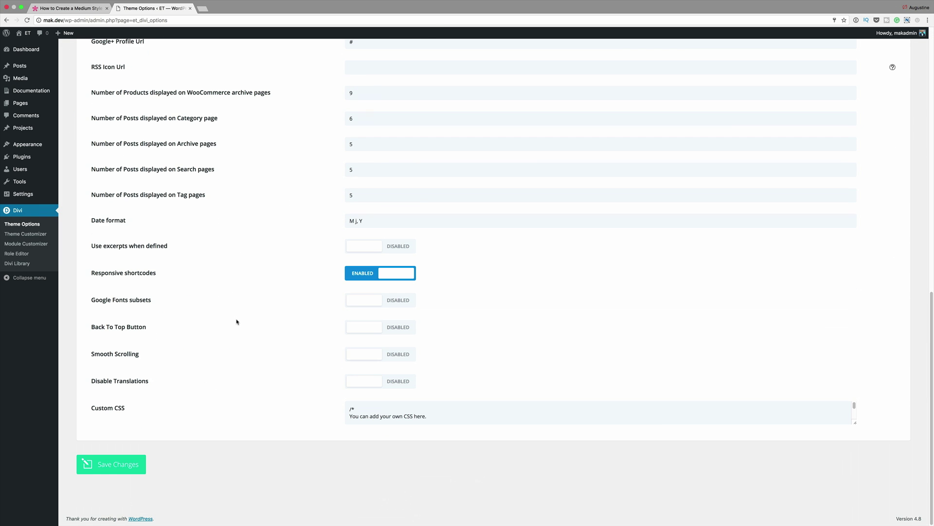
click(144, 474)
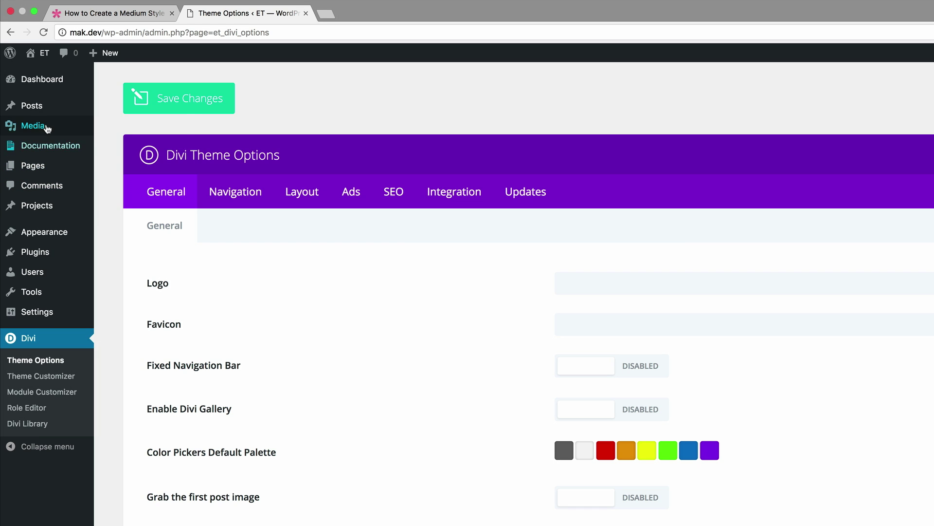
Create a new post titled "medium template" and switch it to the Divi Builder.
mouse_move(48, 107)
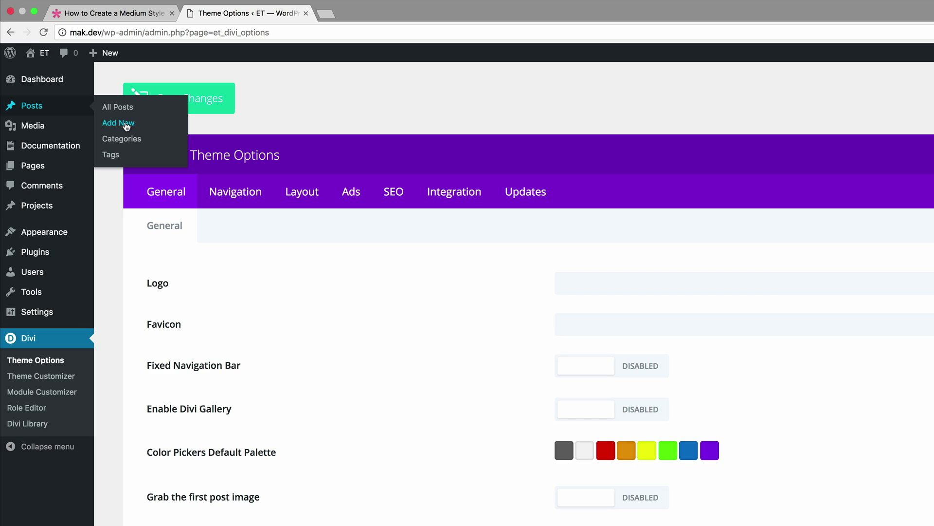
click(127, 126)
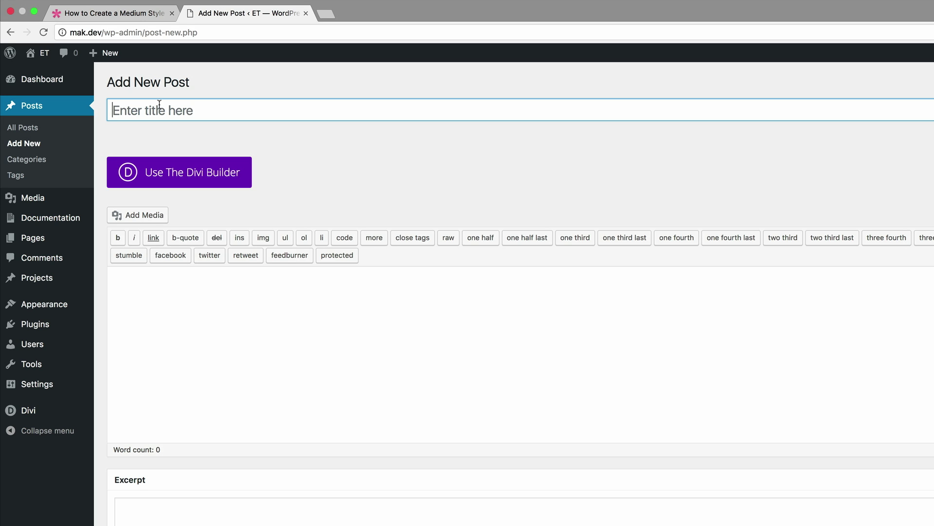
text(medium template)
click(194, 179)
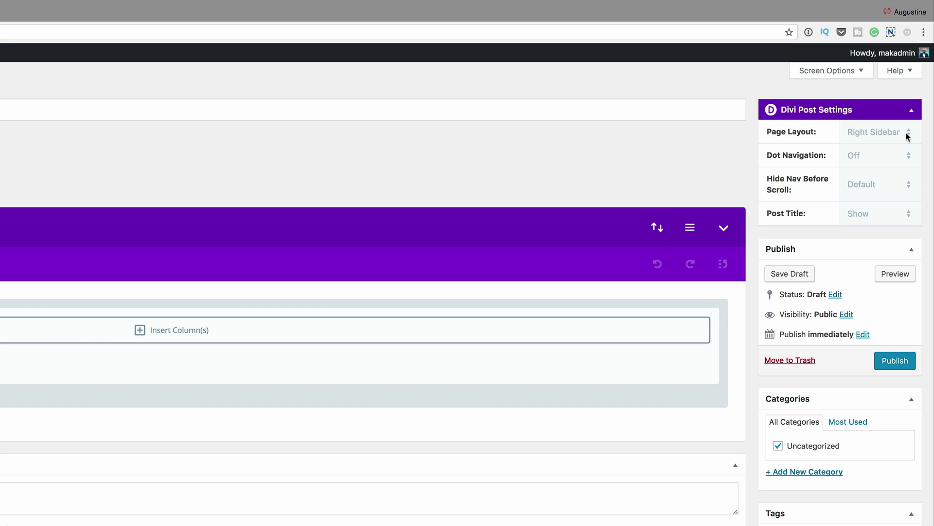
In the Divi Post Settings, set the page layout to Full Width and the post title to Hide.
click(888, 136)
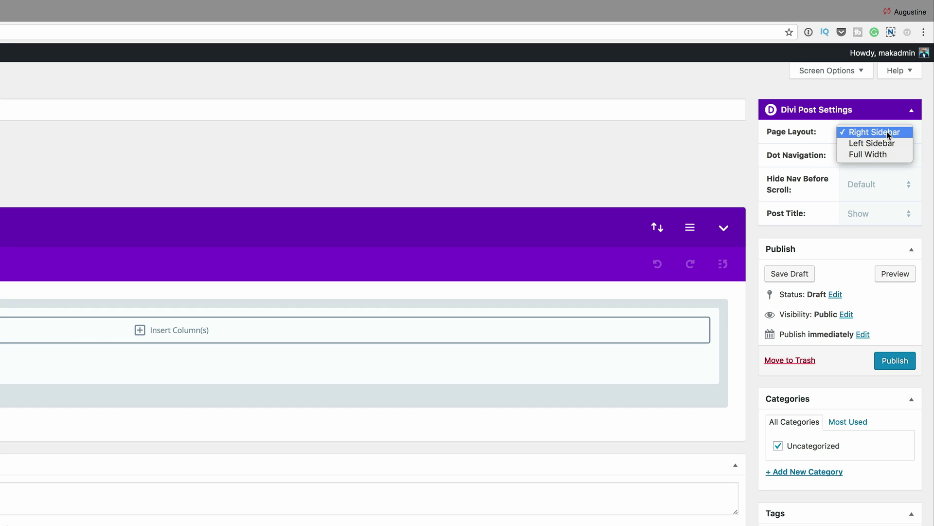
click(877, 155)
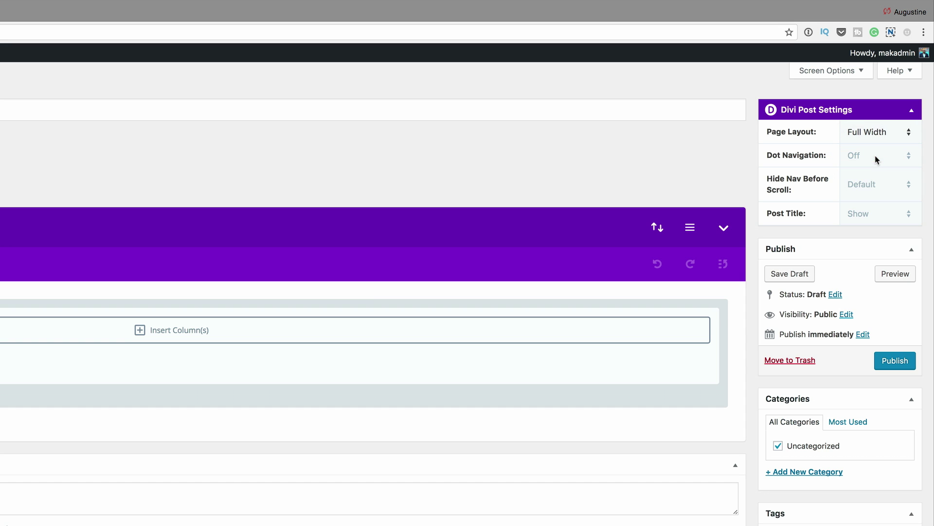
click(865, 215)
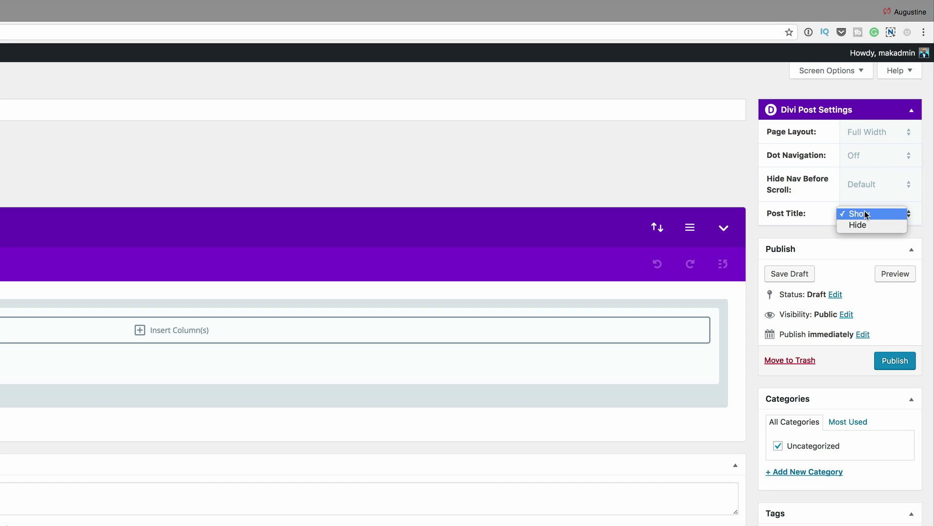
click(861, 225)
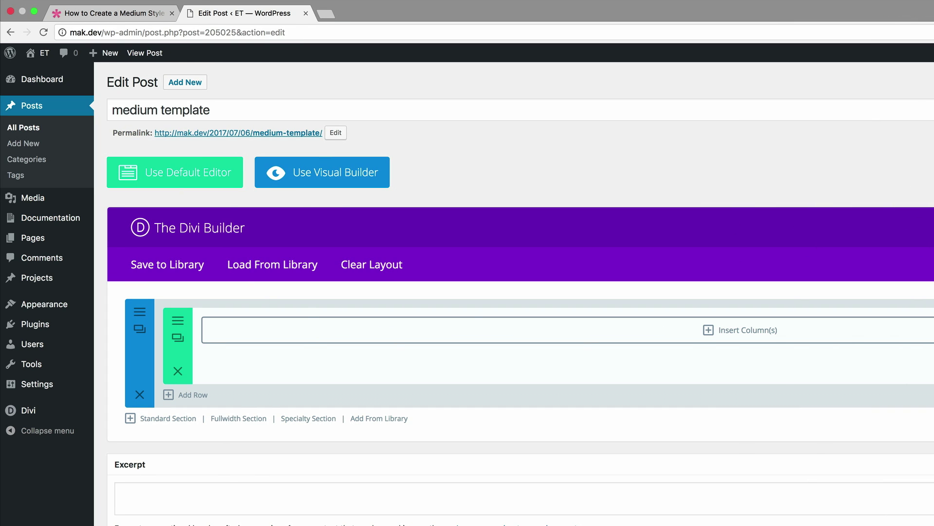
Open the post in the Visual Builder and set the section's background color to #fbfcfd, saving the section settings.
click(342, 176)
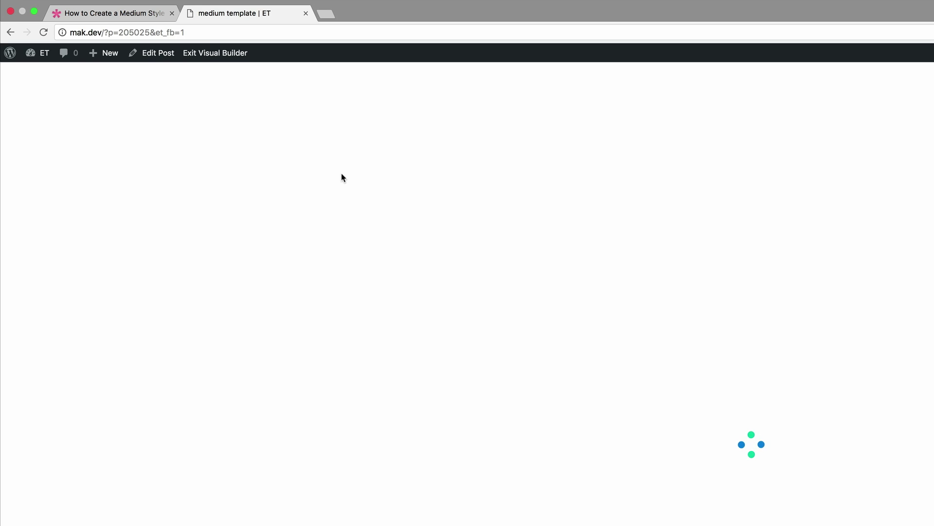
mouse_move(261, 232)
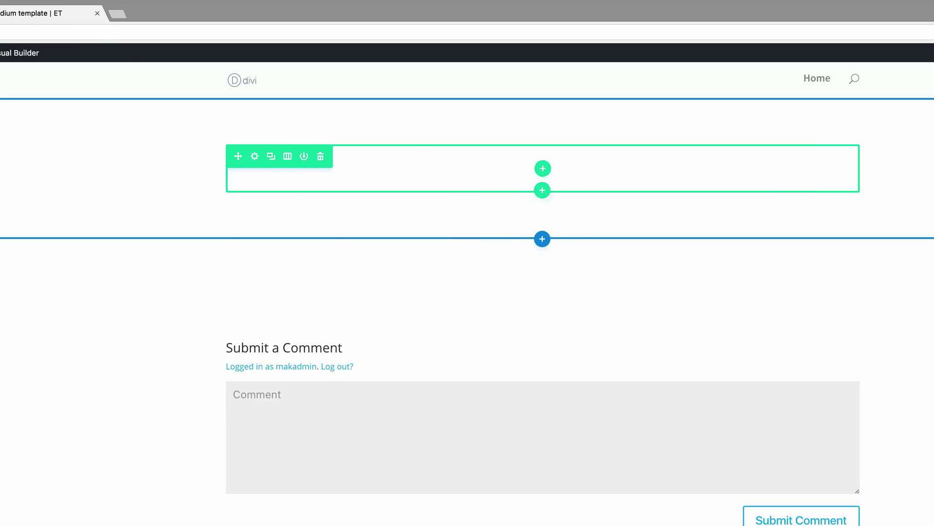
click(30, 109)
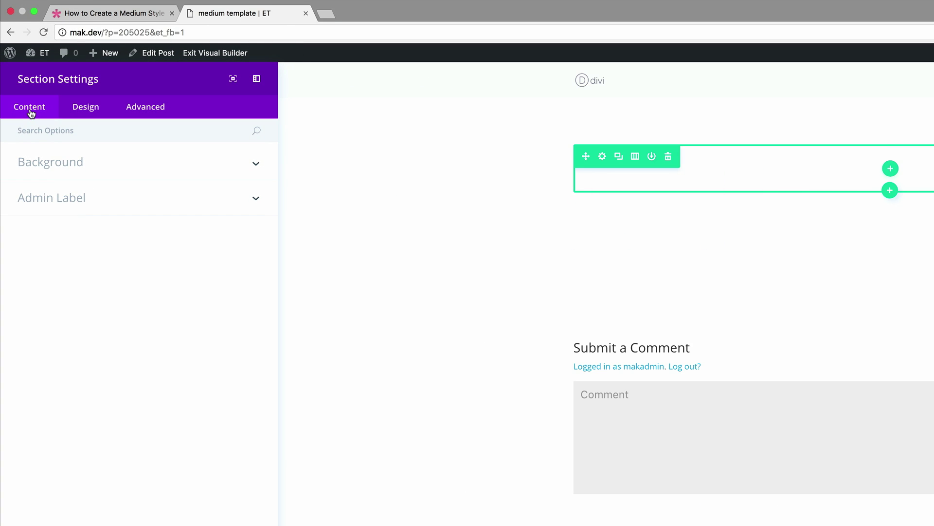
click(61, 164)
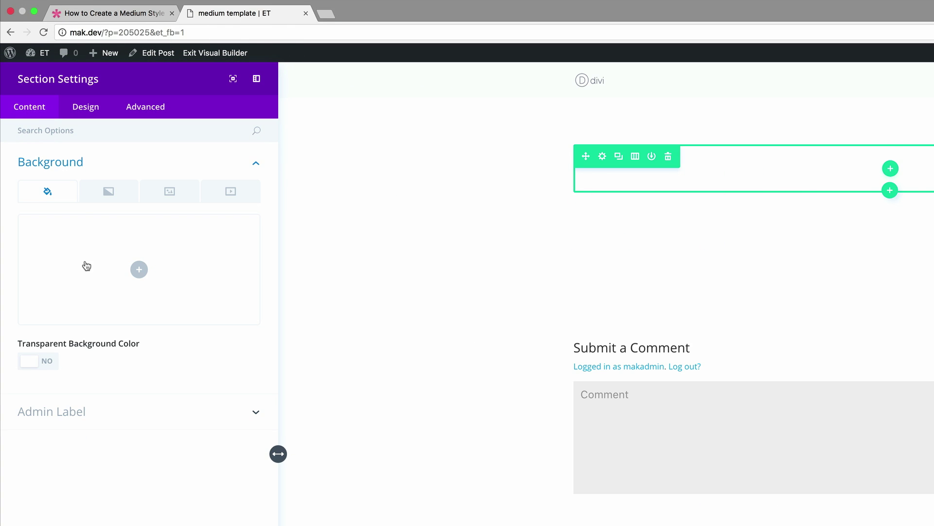
click(139, 269)
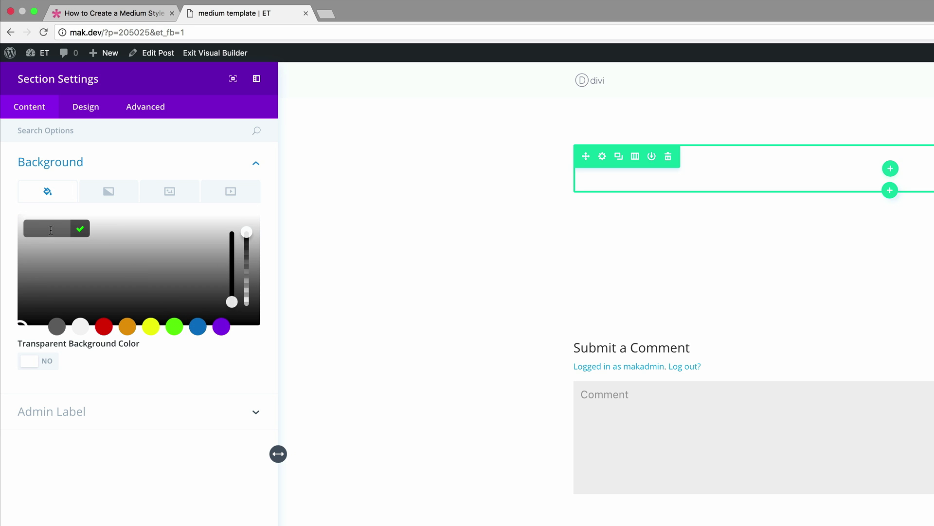
text(#fbfcfd)
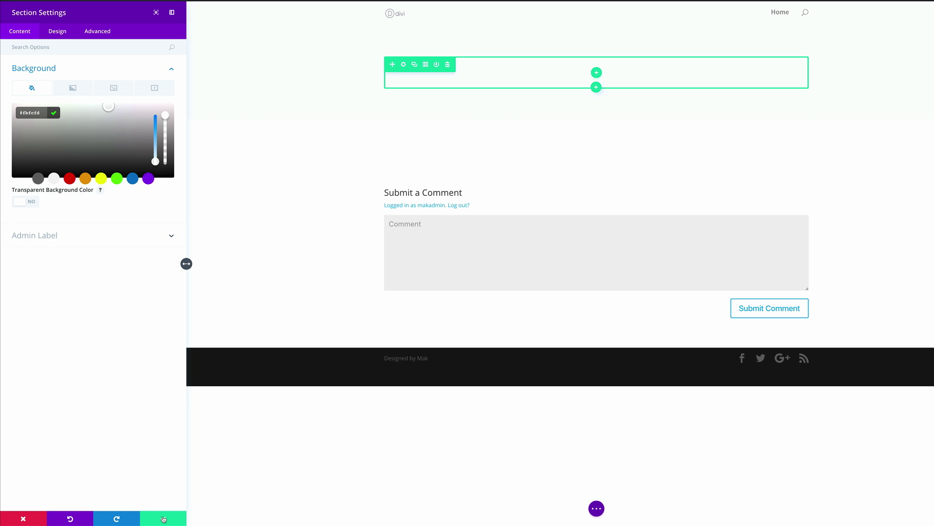
click(164, 519)
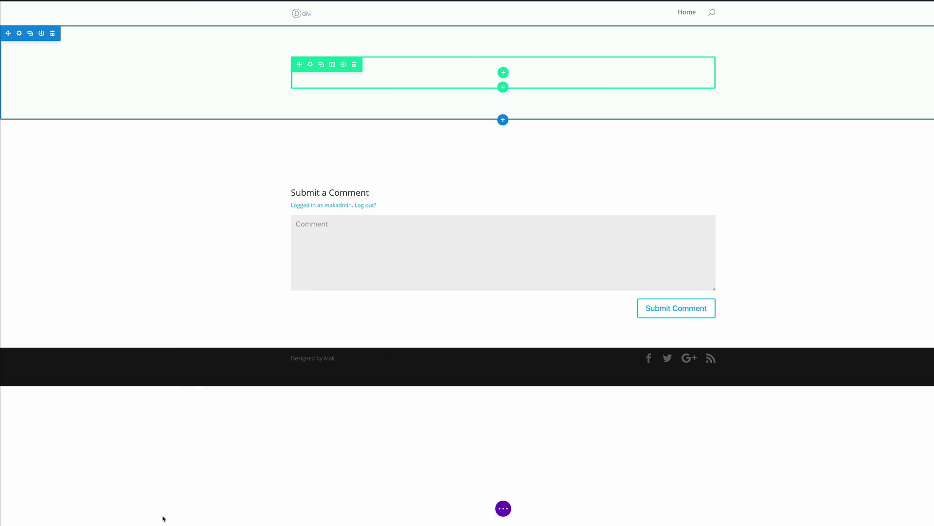
Give the section's empty row a single-column layout and insert an Image module into it.
click(504, 73)
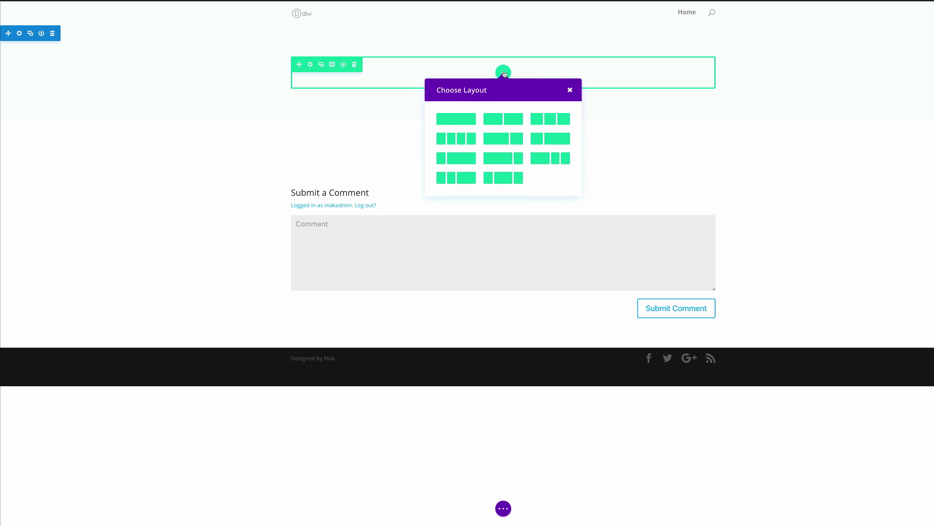
click(462, 122)
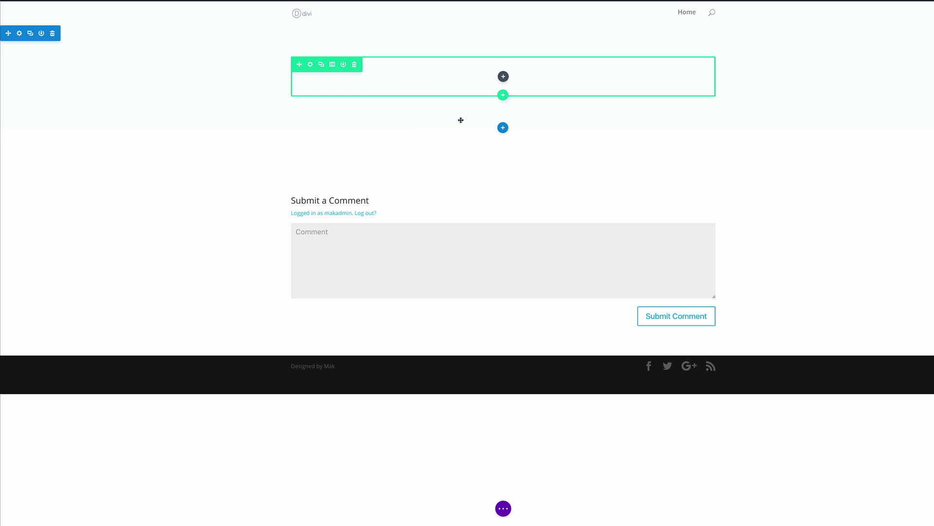
click(504, 76)
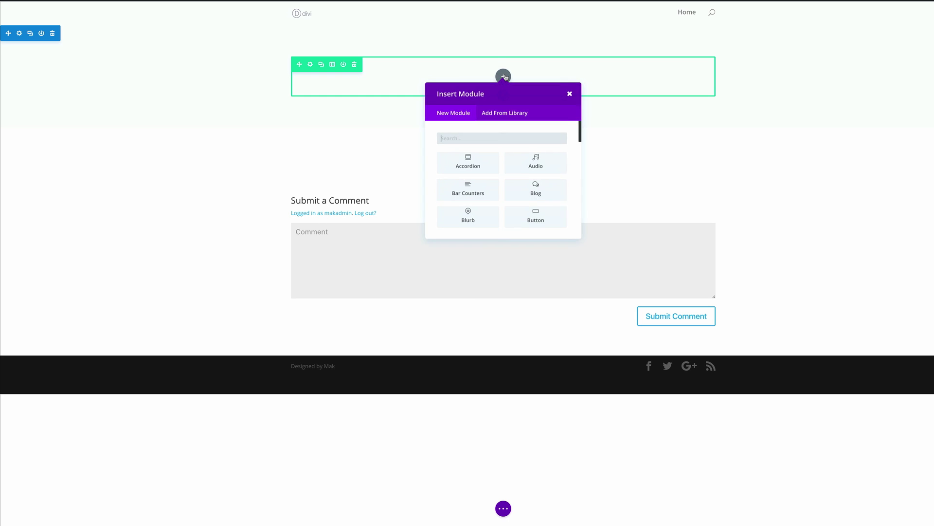
text(im)
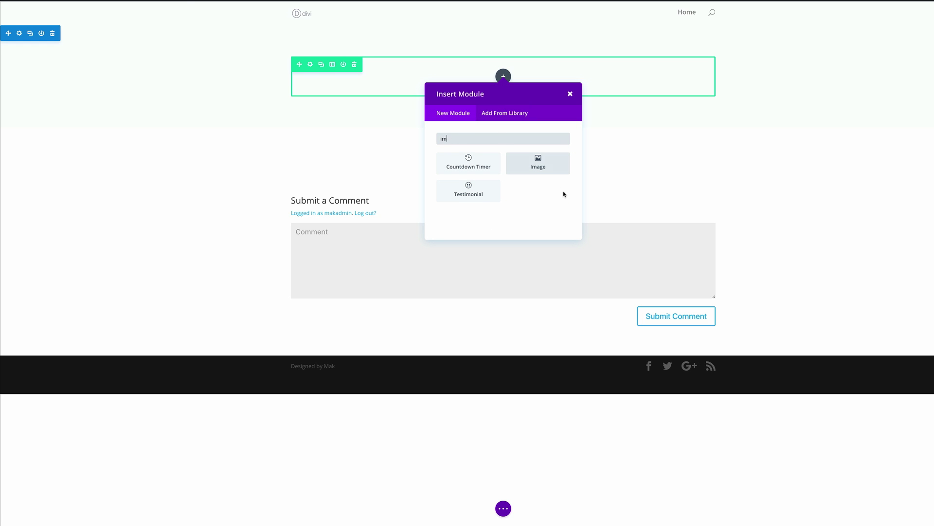
click(538, 162)
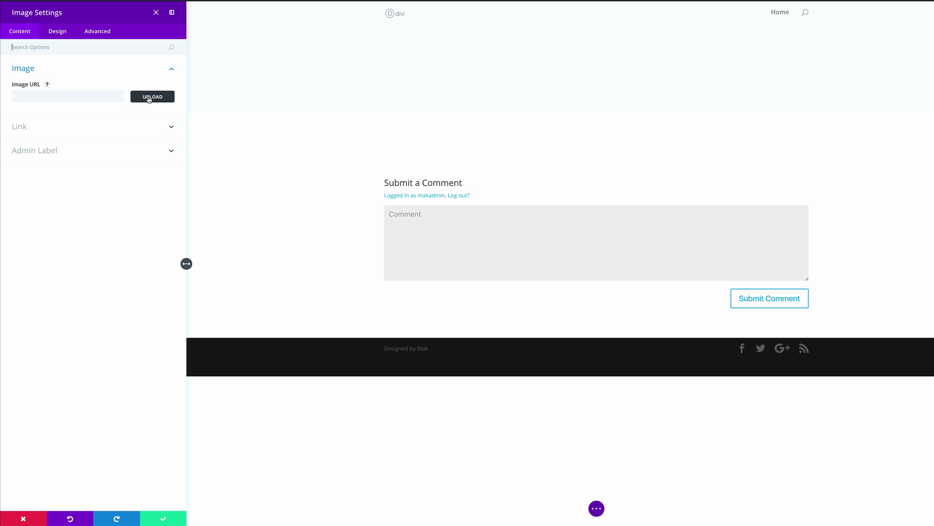
Load Person3.jpg from the media library into the Image module as the author photo.
click(149, 100)
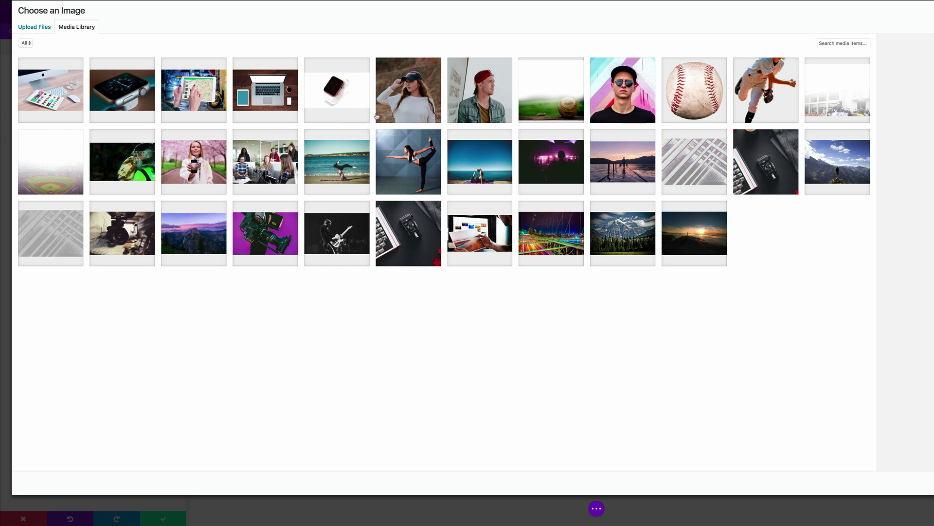
click(417, 102)
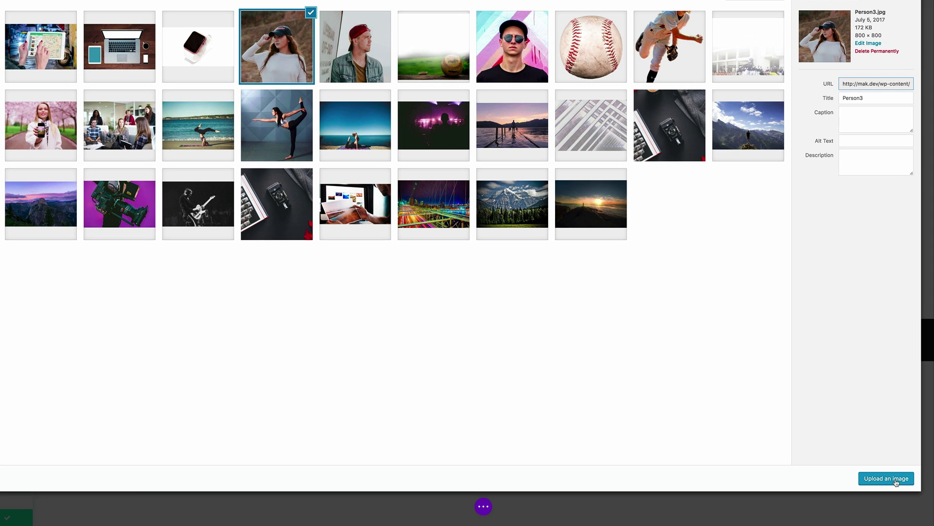
click(896, 480)
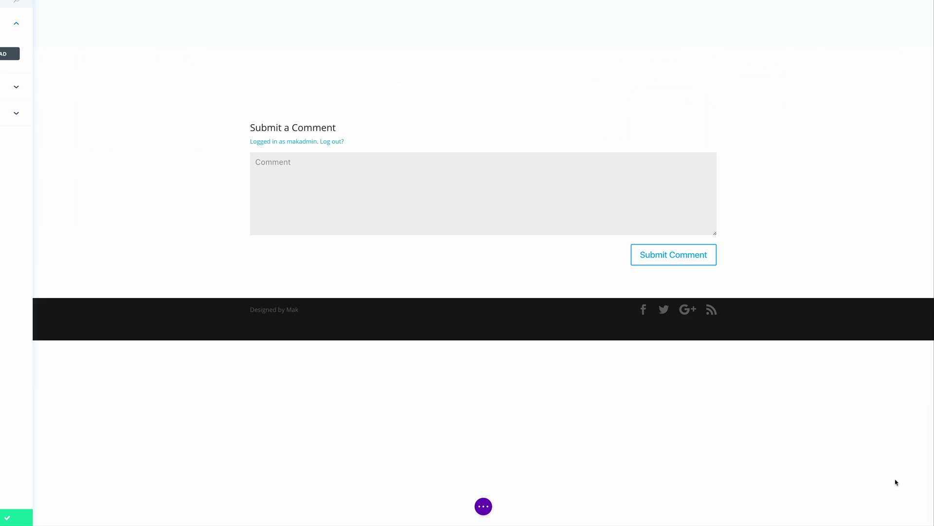
Set the author image's custom margin to -5% top and 25% left.
click(35, 232)
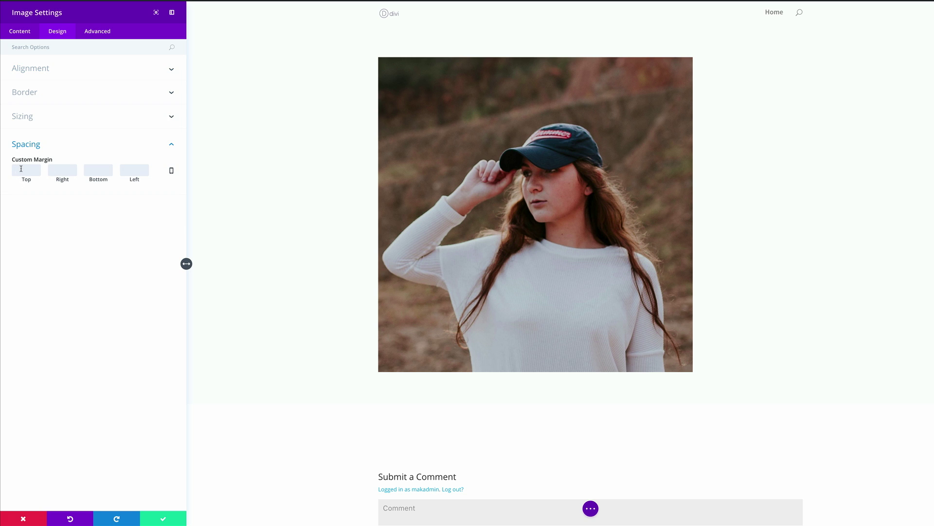
text(-5)
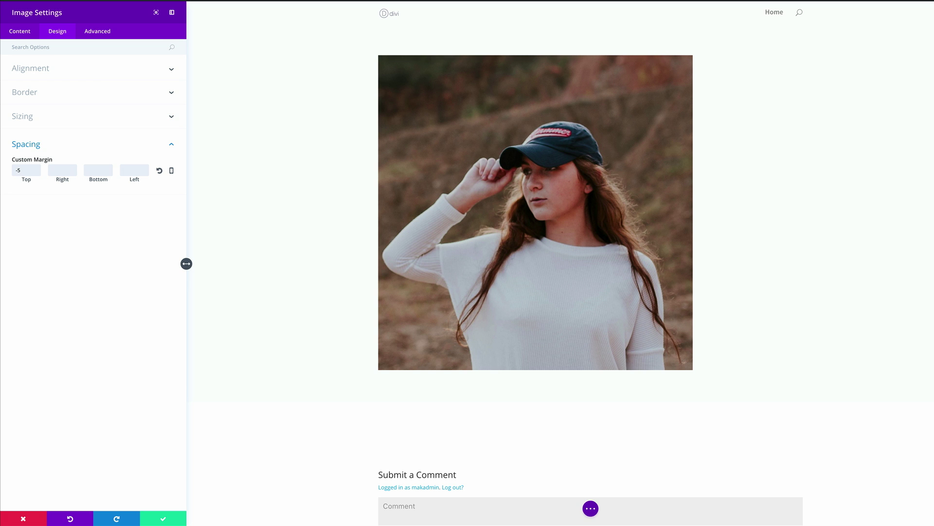
text(%)
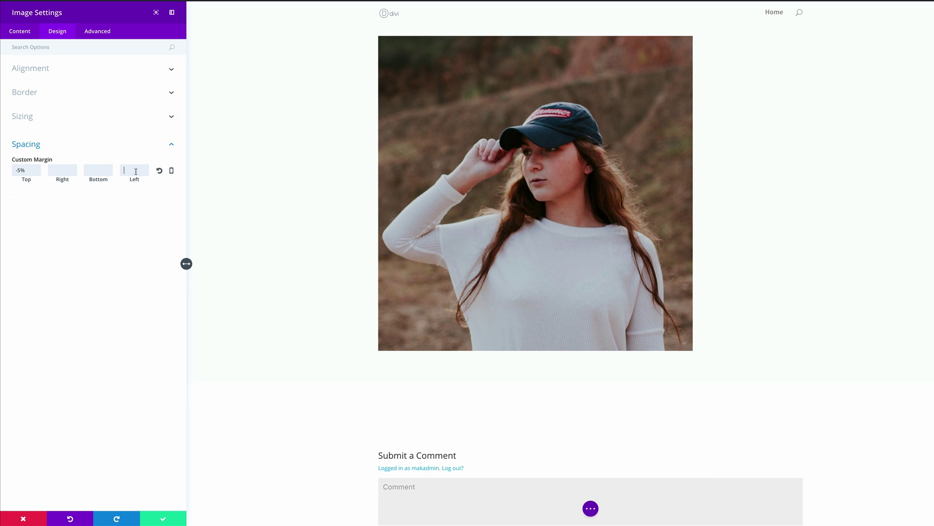
click(136, 172)
text(25%)
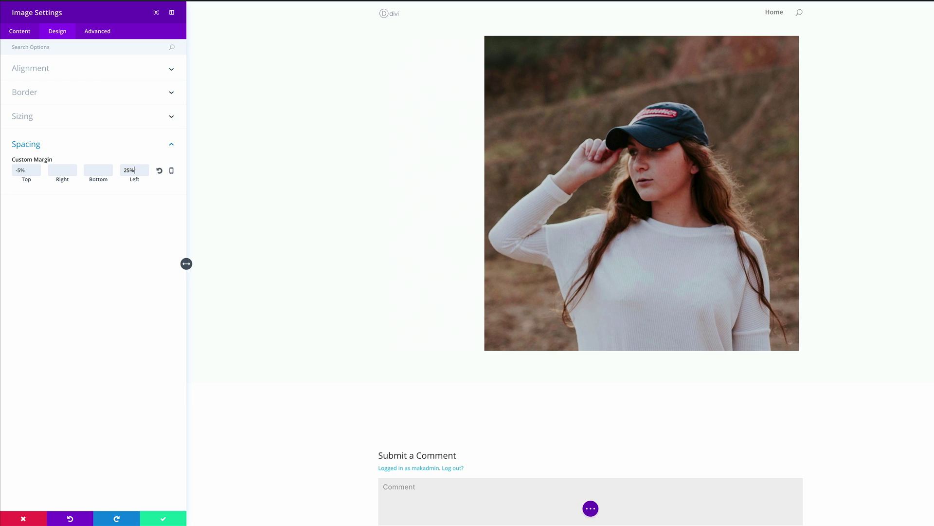
Give the image's main element custom CSS with clip-path and -webkit-clip-path circle(50% at 50% 50%), width 75px and height 75px, saving the module.
click(103, 33)
click(51, 94)
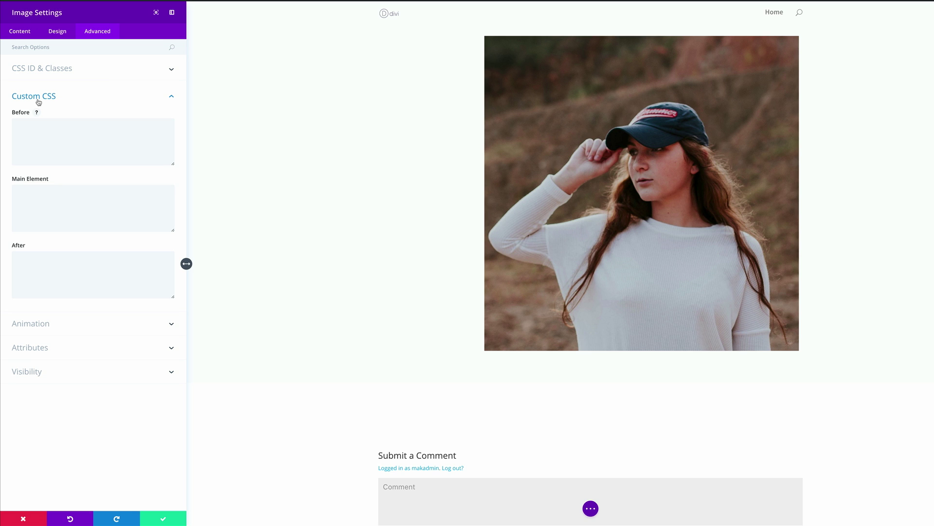
click(38, 197)
text(-webkit-clip-path: circle(50% at 50% 50%); clip-path: circle(50% at 50% 50%); width: 75px; height: 75px;)
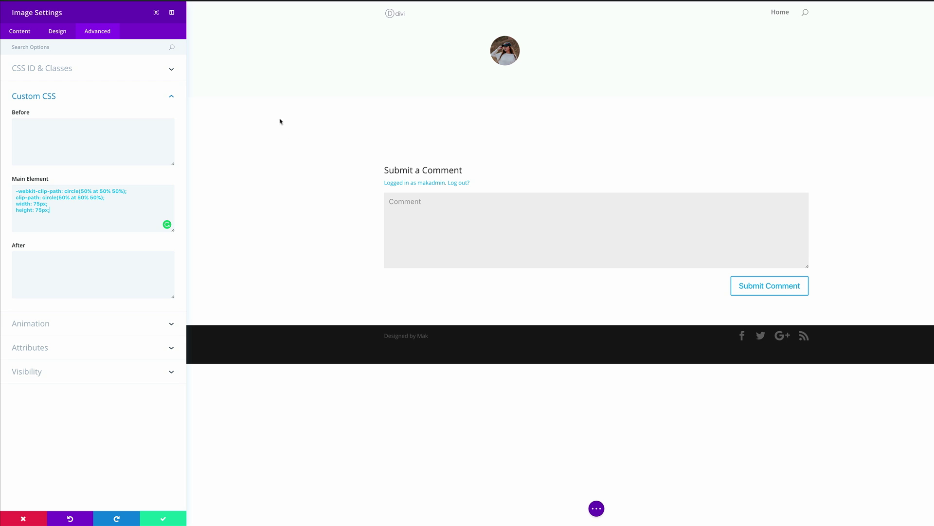
click(164, 518)
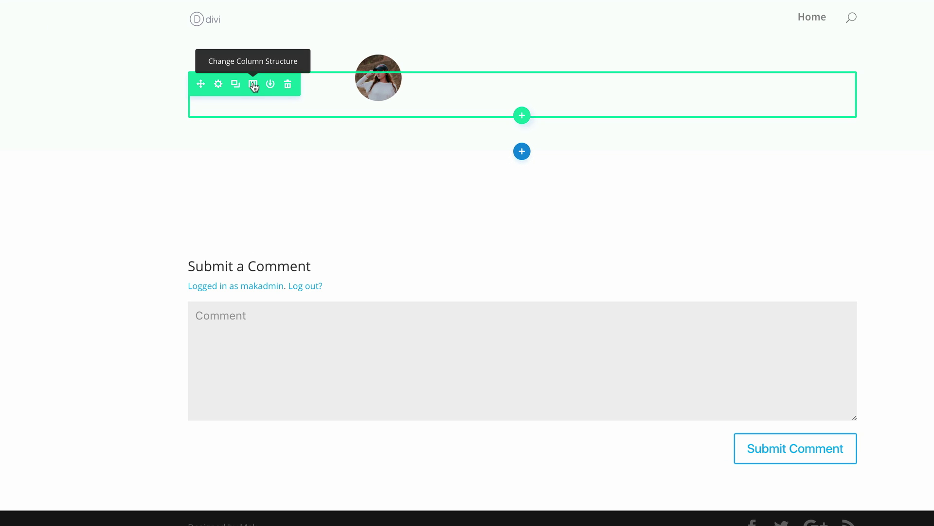
Change the author image row's column structure to two equal columns.
click(254, 84)
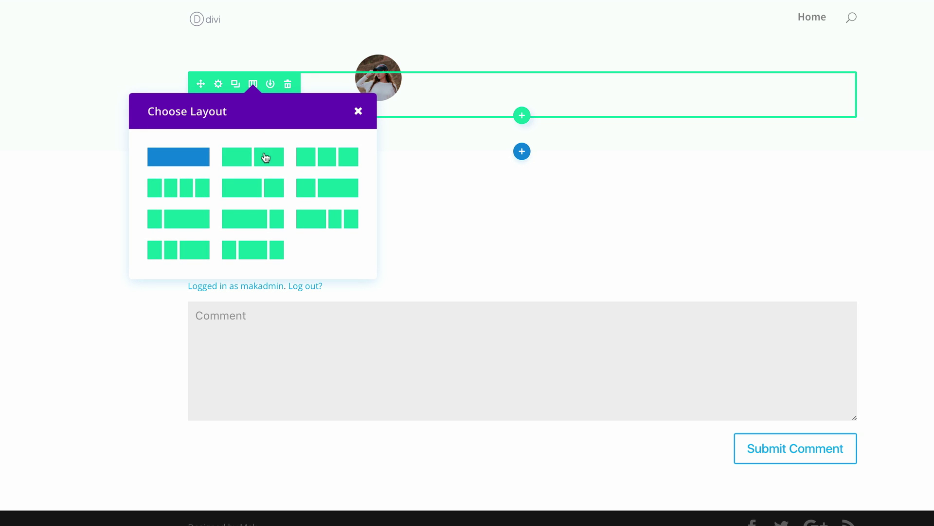
click(267, 161)
drag(232, 88, 595, 119)
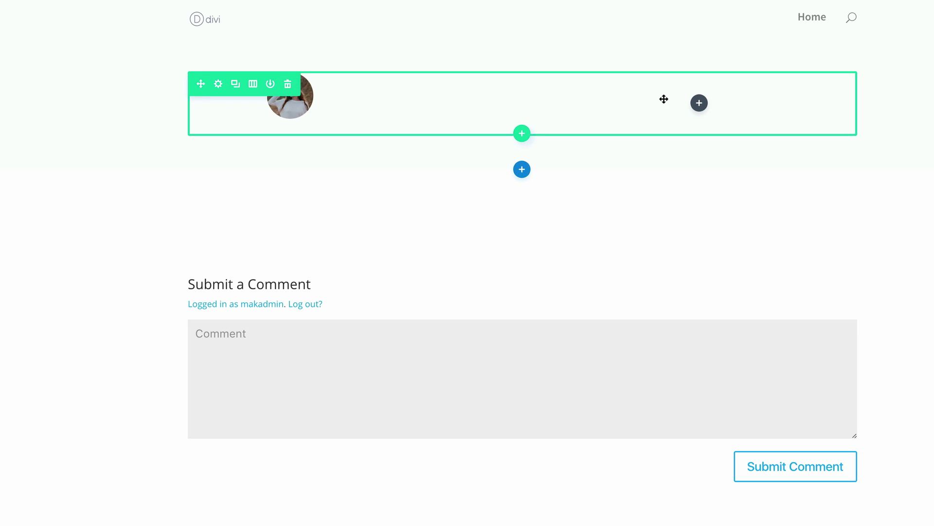
Insert a Text module in the row's empty second column and enter the author's full name as its content.
click(699, 104)
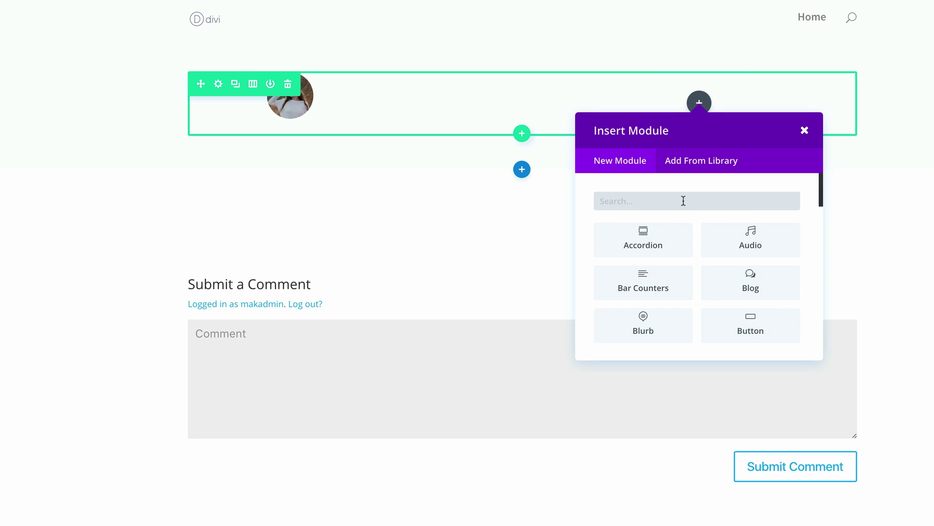
text(text)
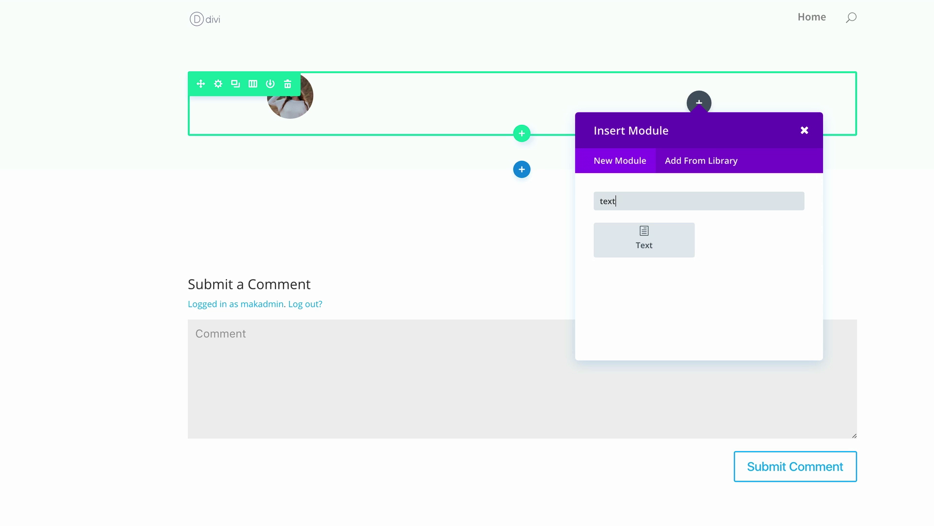
click(652, 234)
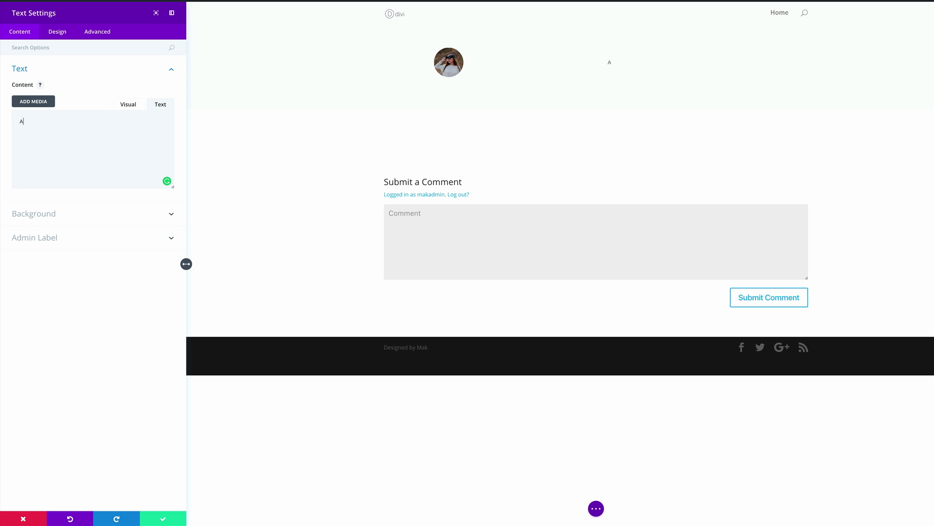
text(Avery)
Set the author name's text font to Source Sans Pro and its font size to 18px.
click(62, 33)
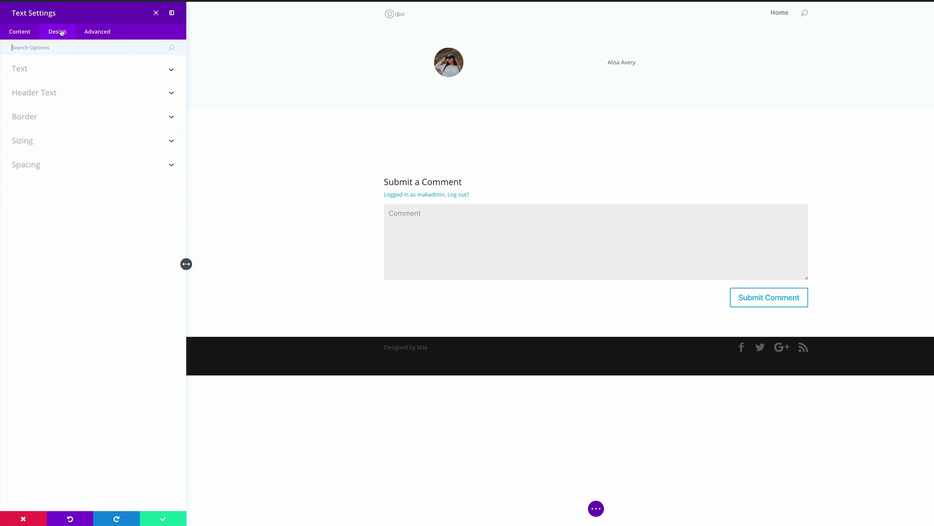
click(25, 69)
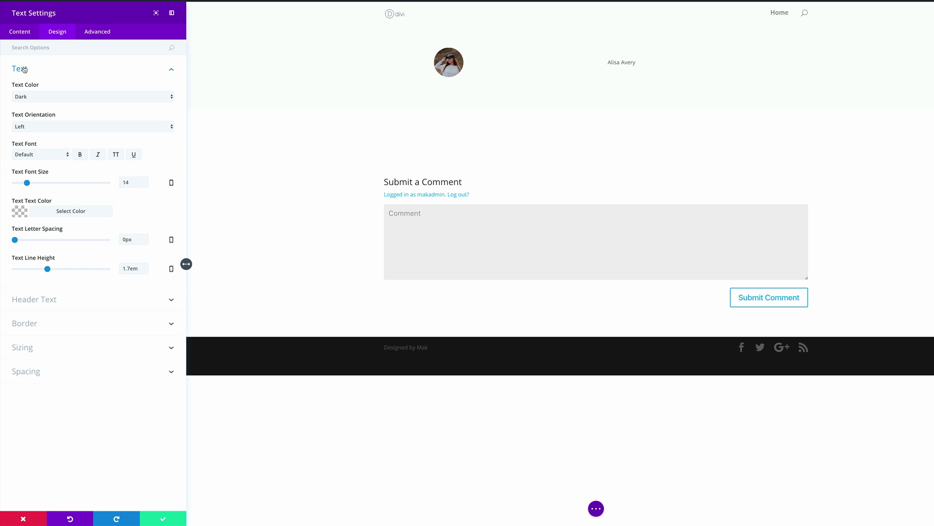
click(45, 156)
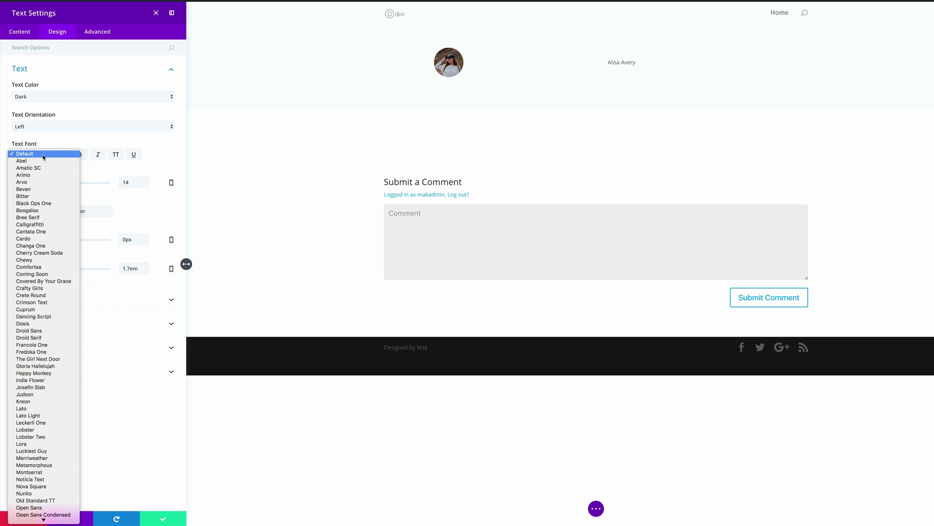
scroll(44, 437, down, 1)
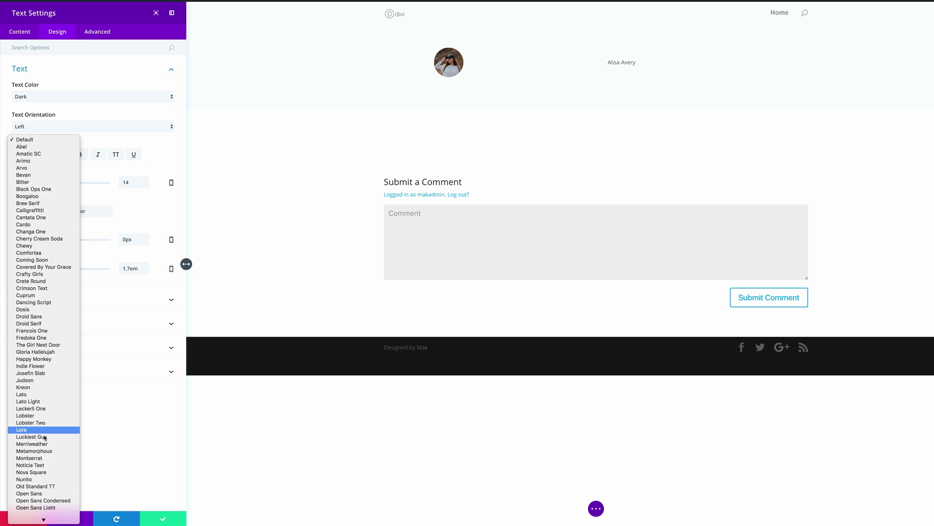
scroll(45, 437, down, 15)
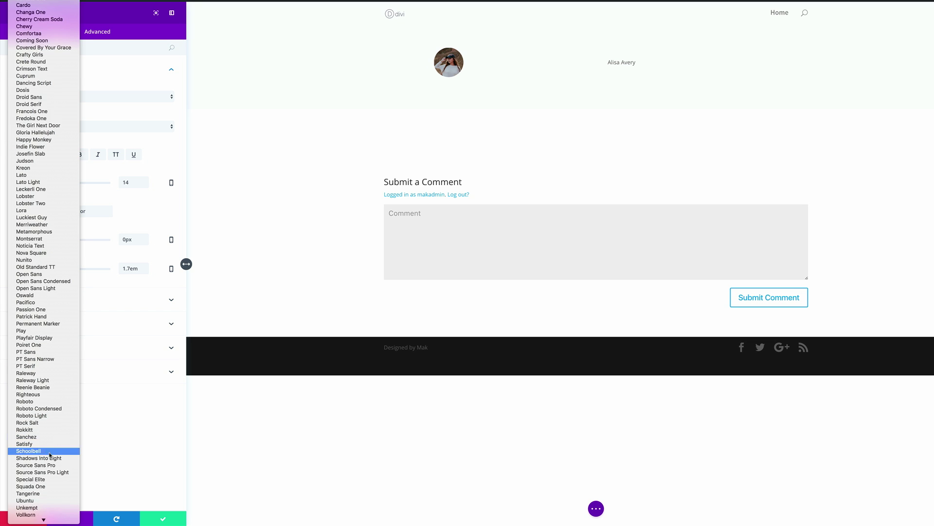
click(47, 465)
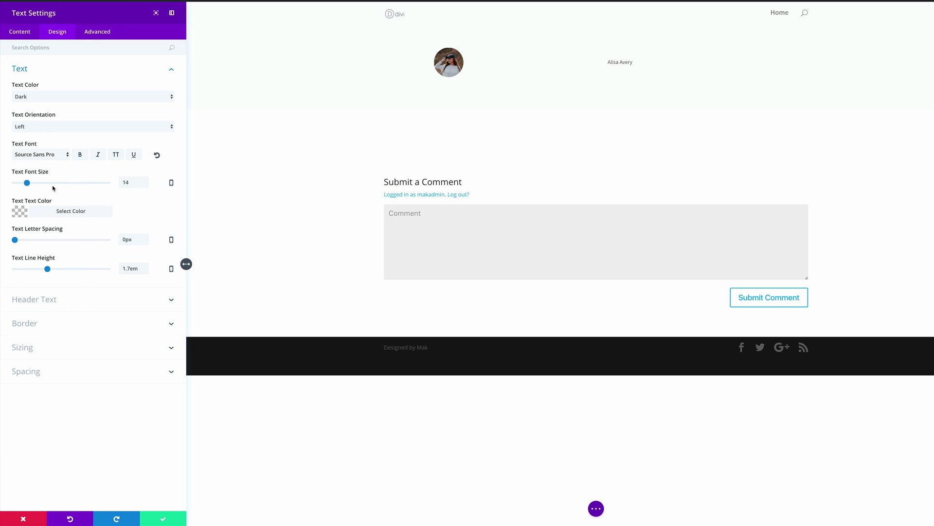
click(133, 182)
key(BackSpace)
text(8)
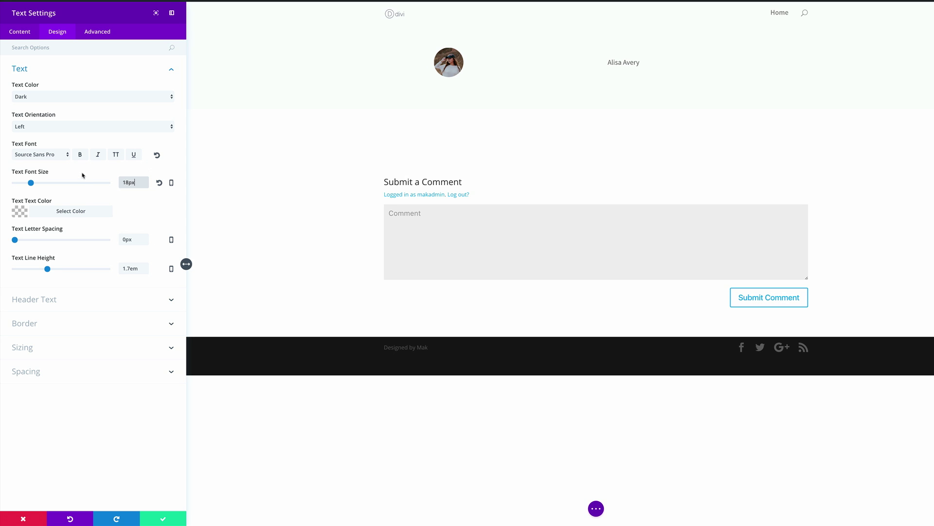
Set the author name's text color to black at 0.8 opacity, rgba(0,0,0,0.8).
click(20, 213)
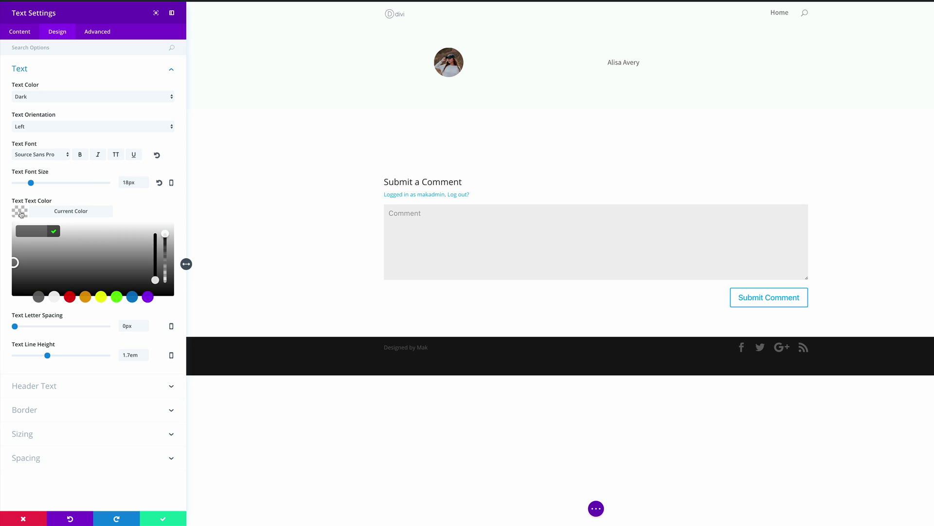
click(165, 237)
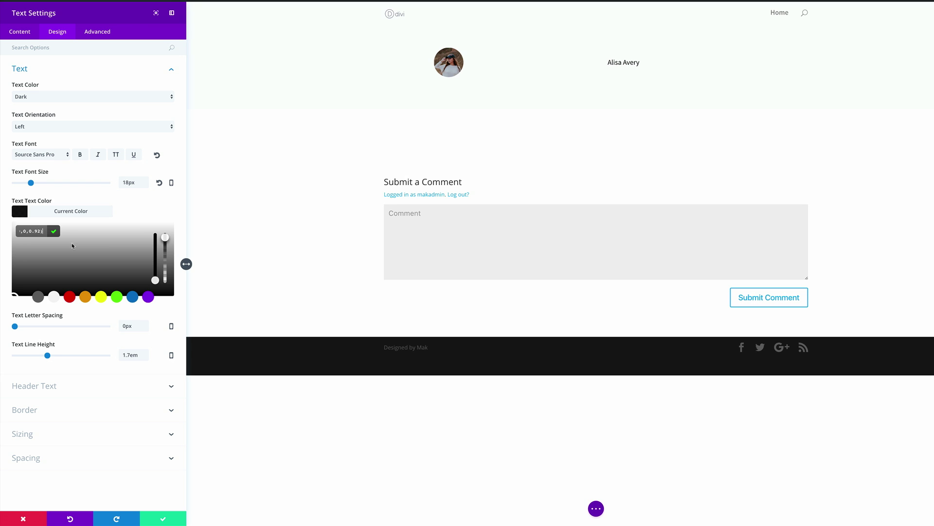
drag(27, 229, 33, 229)
text(0,0,0,0.8)
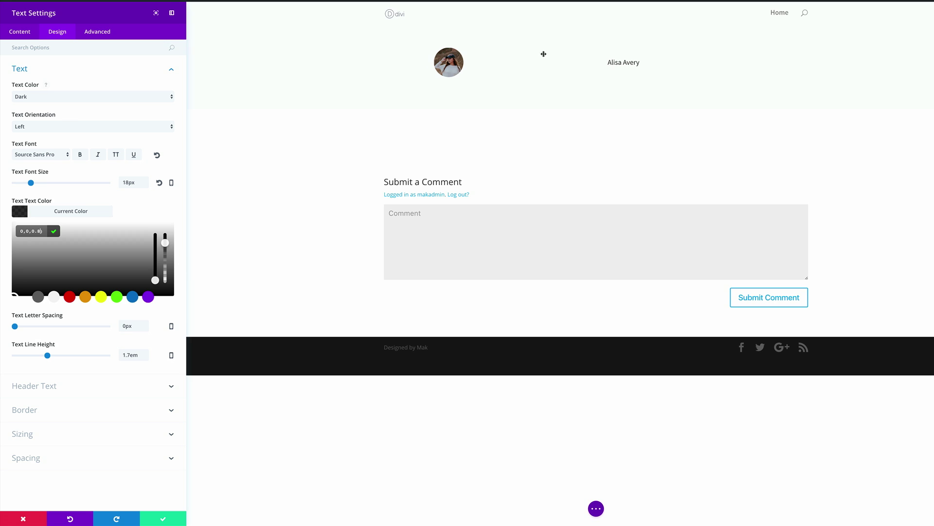
Set the author name module's custom margin to -3% top and -70% left, and save the module.
click(36, 47)
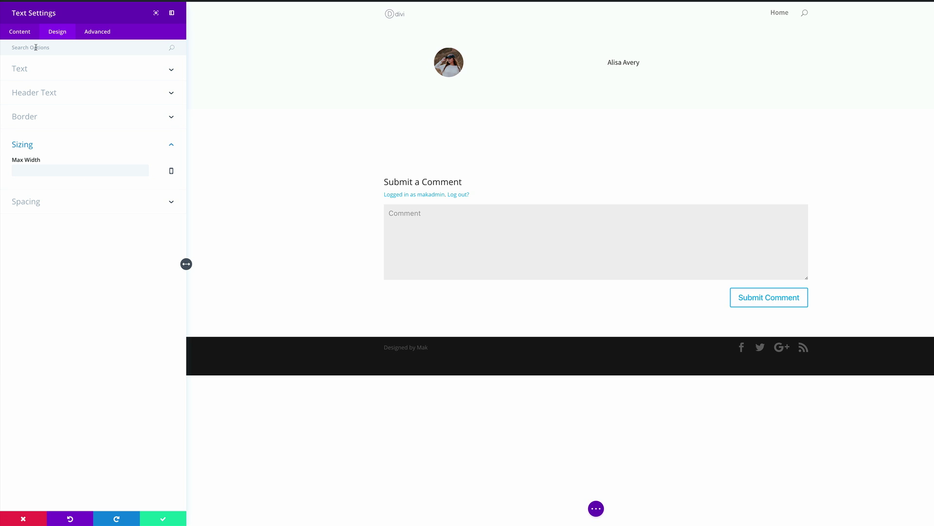
text(Mar)
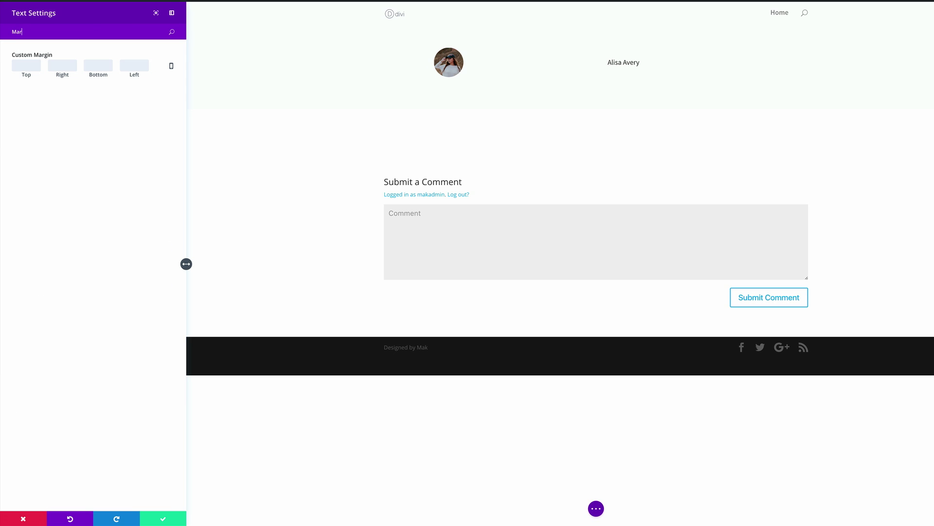
click(35, 67)
text(-3%)
click(125, 65)
text(-70%)
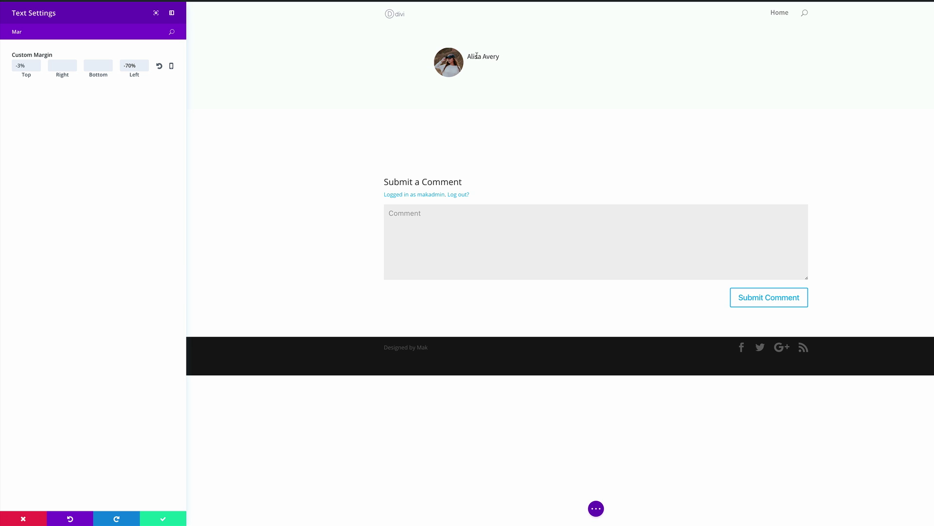
click(162, 519)
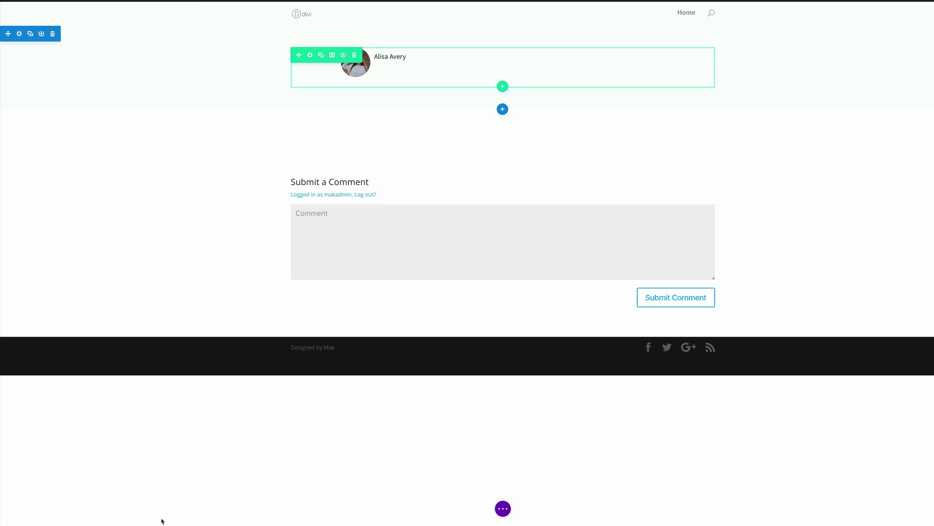
Duplicate the author name text module and replace the copy's text with "Personal Trainer".
mouse_move(549, 45)
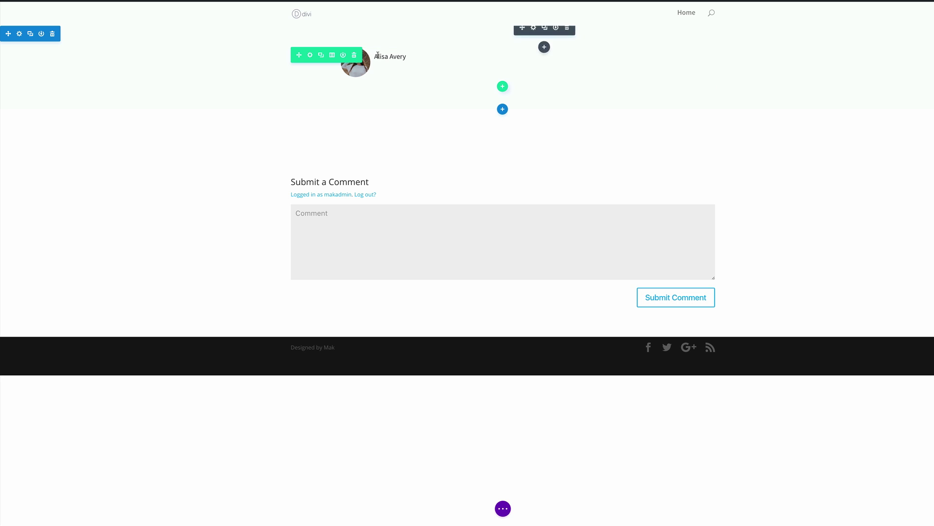
click(545, 28)
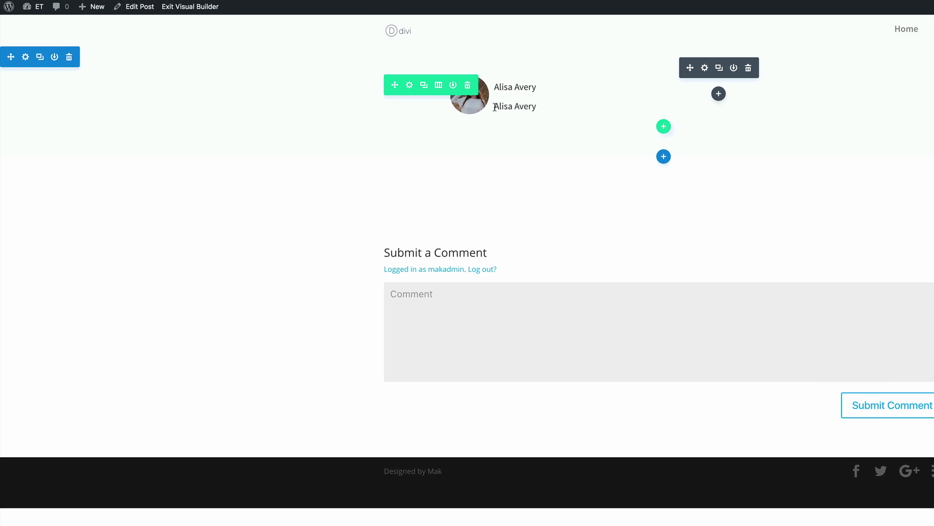
triple_click(417, 71)
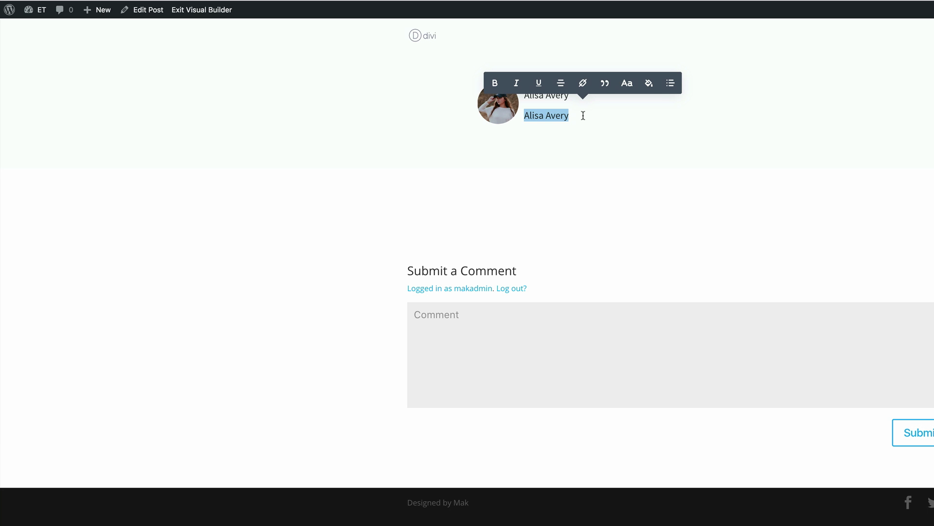
text(Personal Trainer)
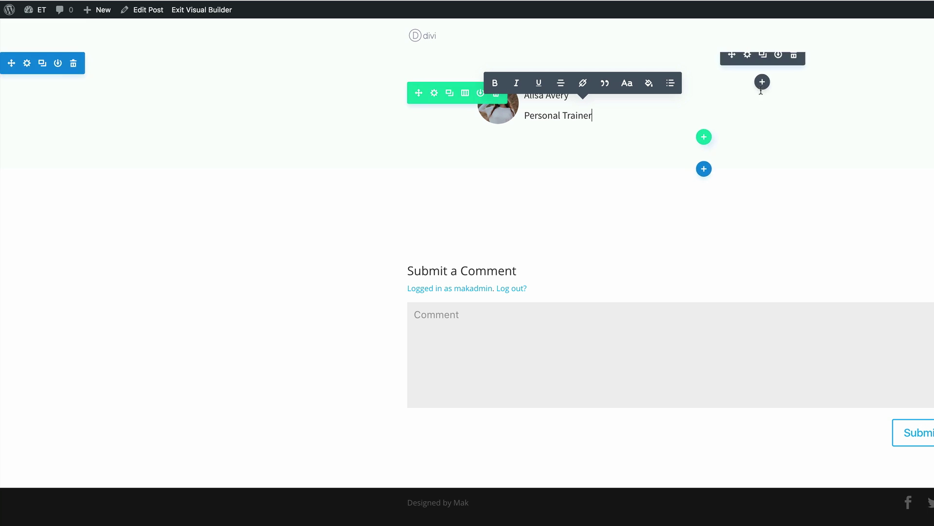
click(769, 127)
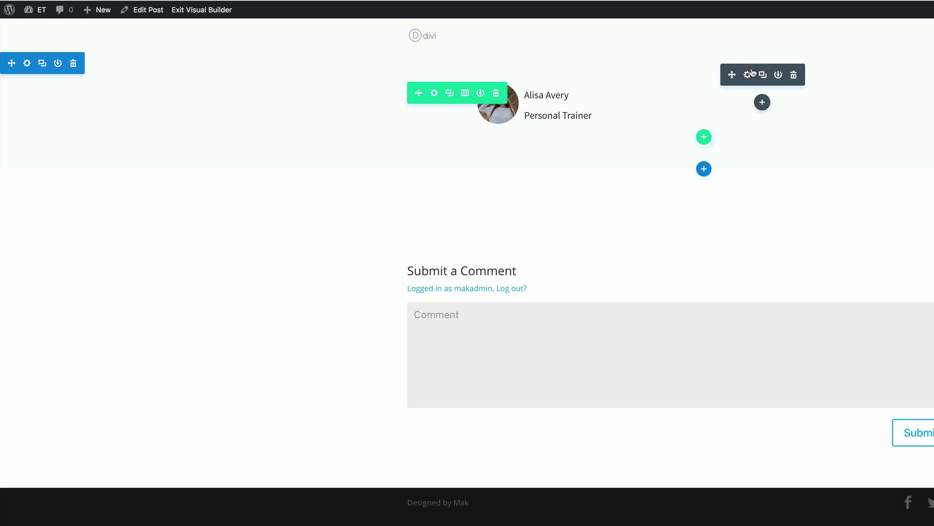
Set the text font size of the "Personal Trainer" module to 14px.
click(749, 74)
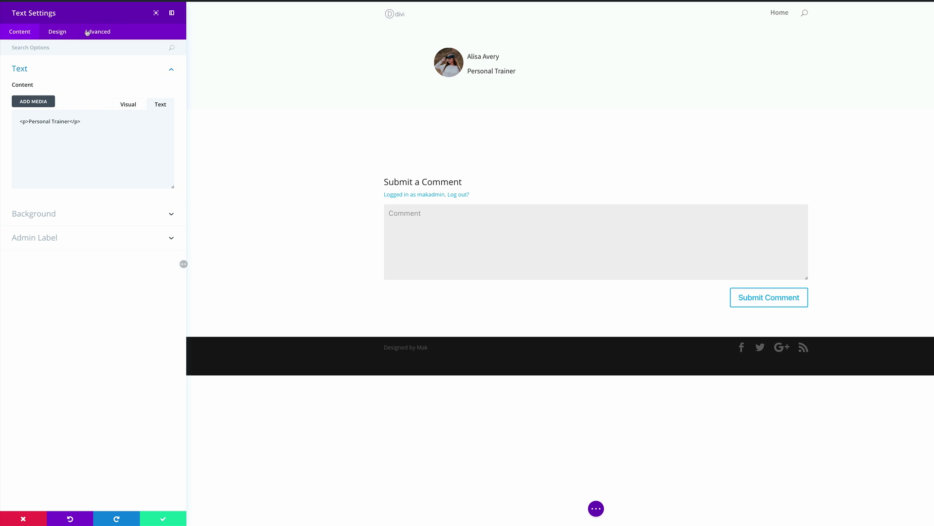
click(61, 32)
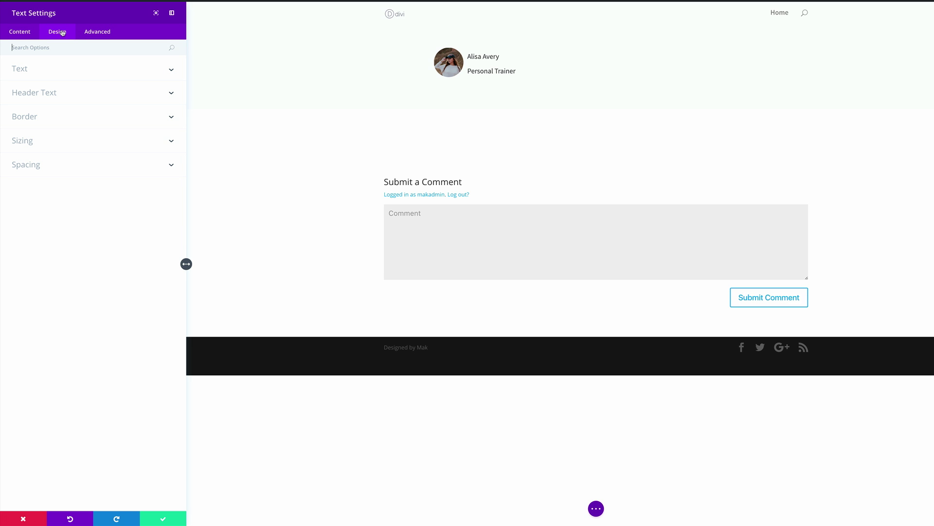
click(23, 70)
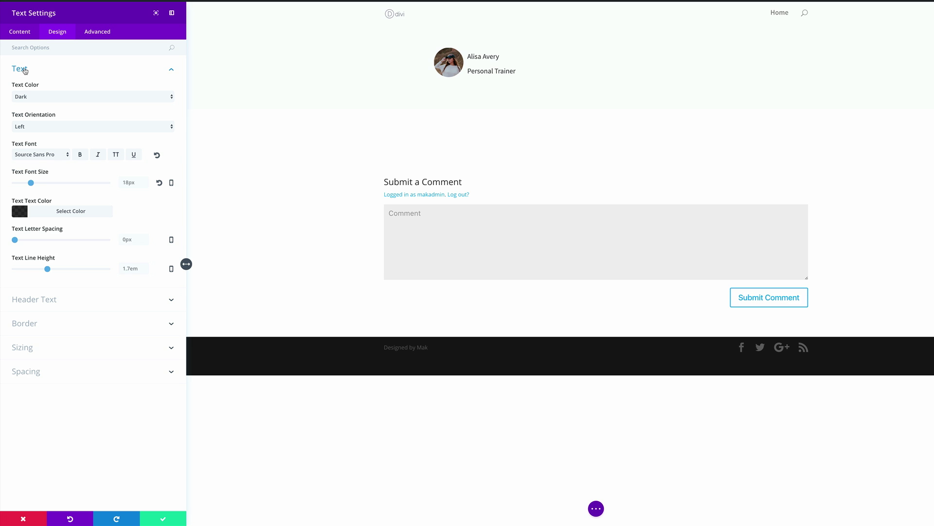
click(129, 182)
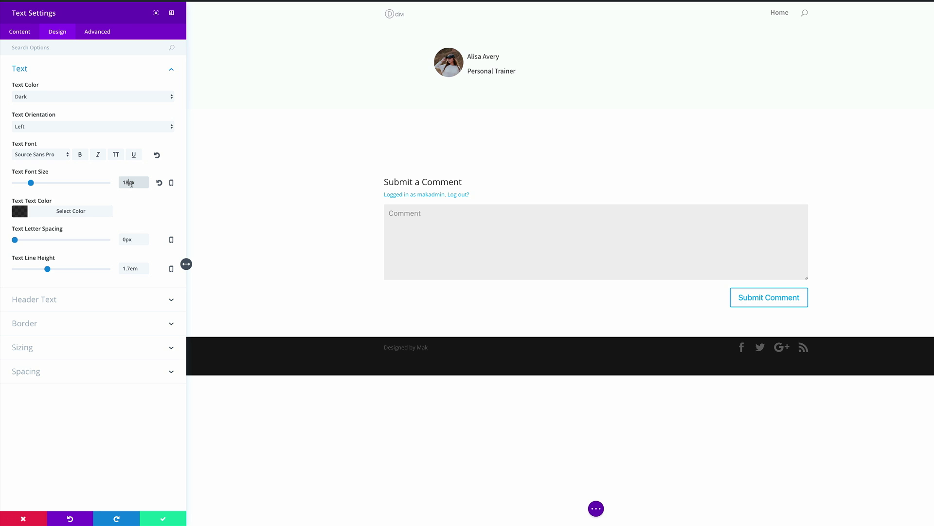
key(BackSpace)
text(4)
Set the "Personal Trainer" text color to black at 0.44 opacity, rgba(0,0,0,0.44), and save the module.
click(22, 216)
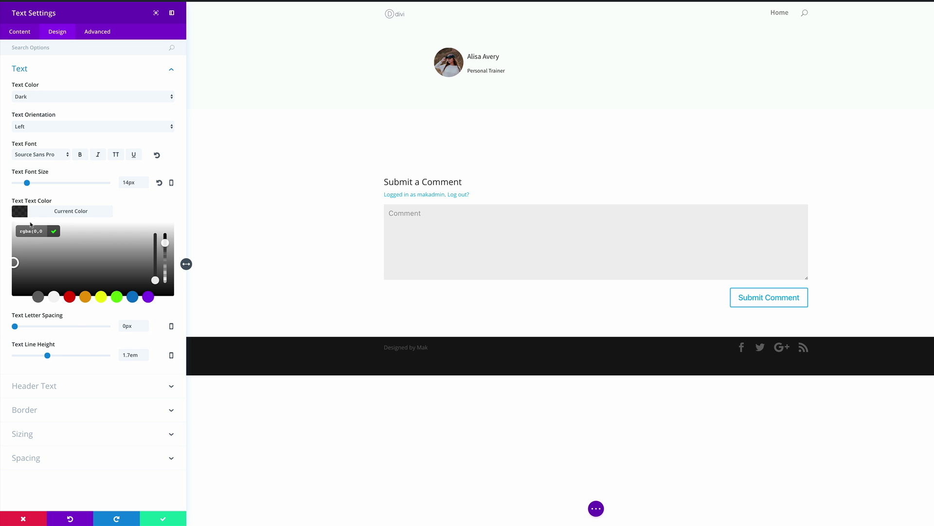
drag(33, 229, 41, 231)
text(44)
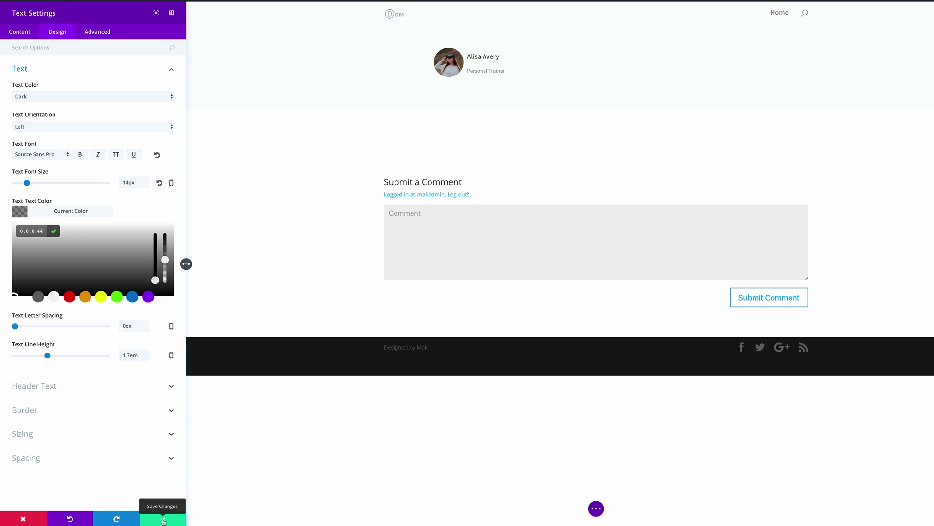
click(164, 519)
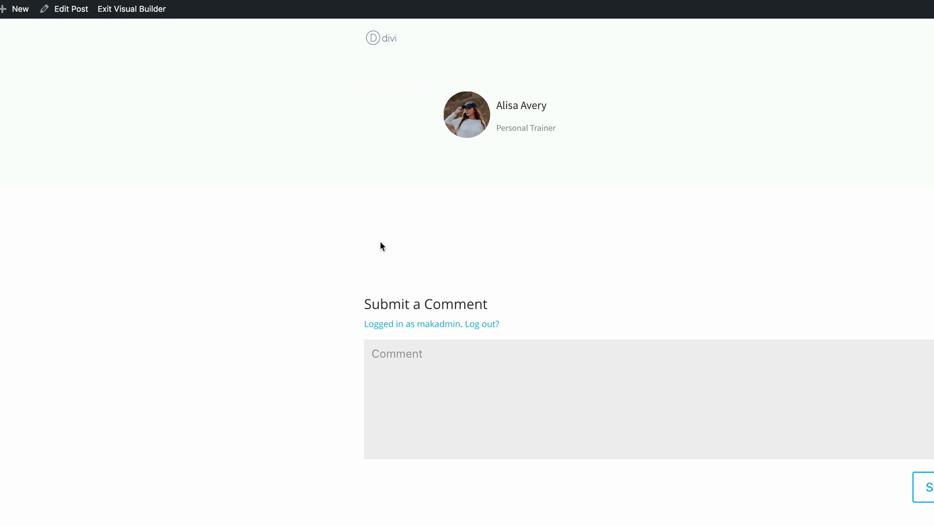
Disable the author row on phone and tablet, and save the row settings.
mouse_move(326, 74)
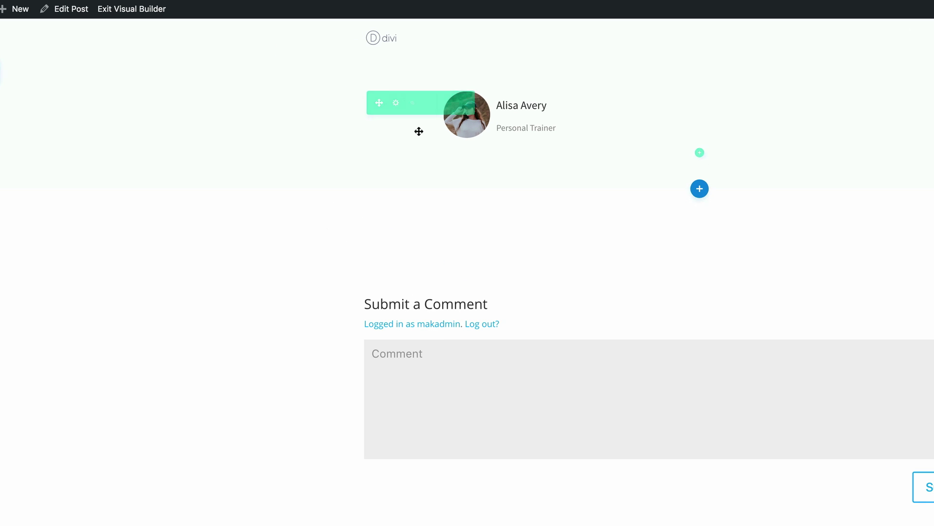
click(395, 103)
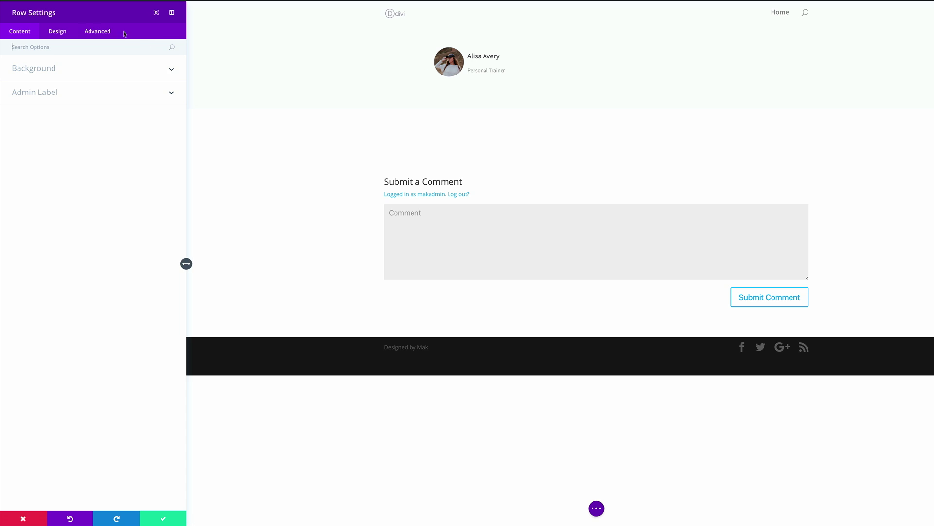
click(85, 46)
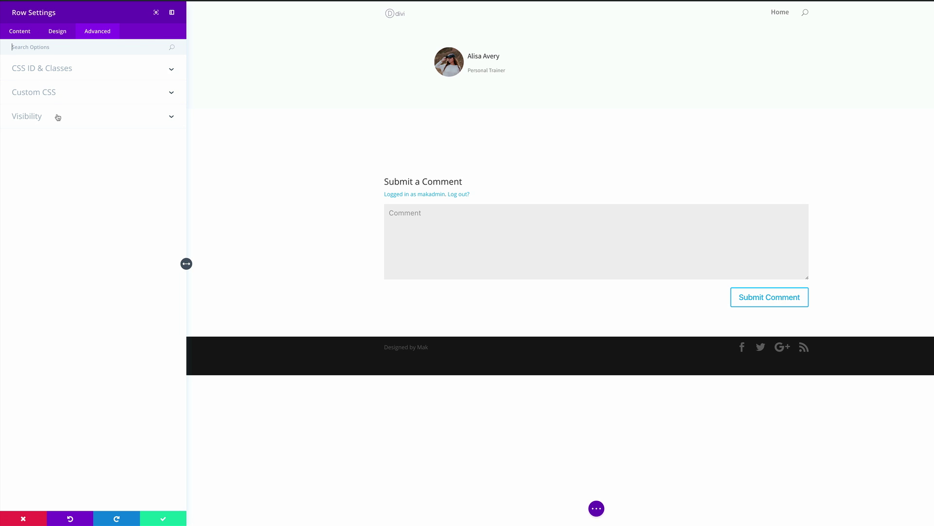
click(33, 120)
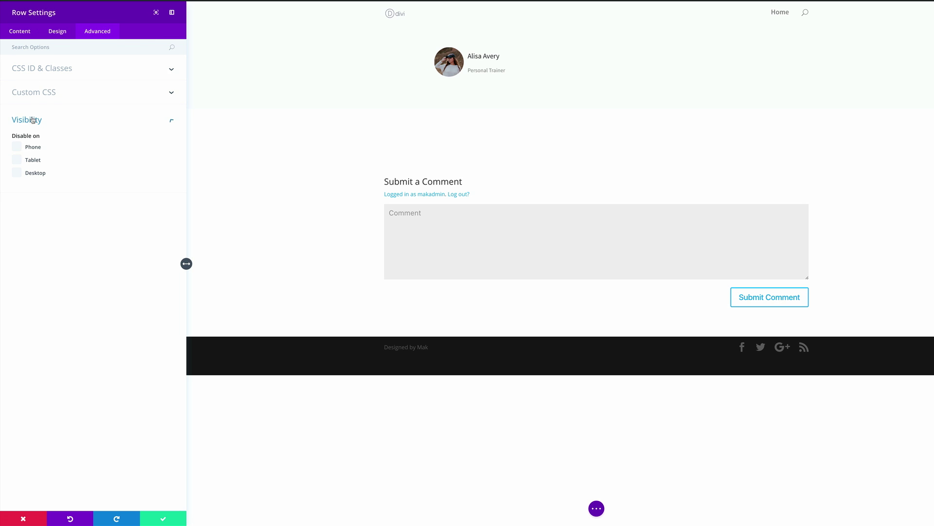
click(17, 148)
click(18, 160)
click(164, 520)
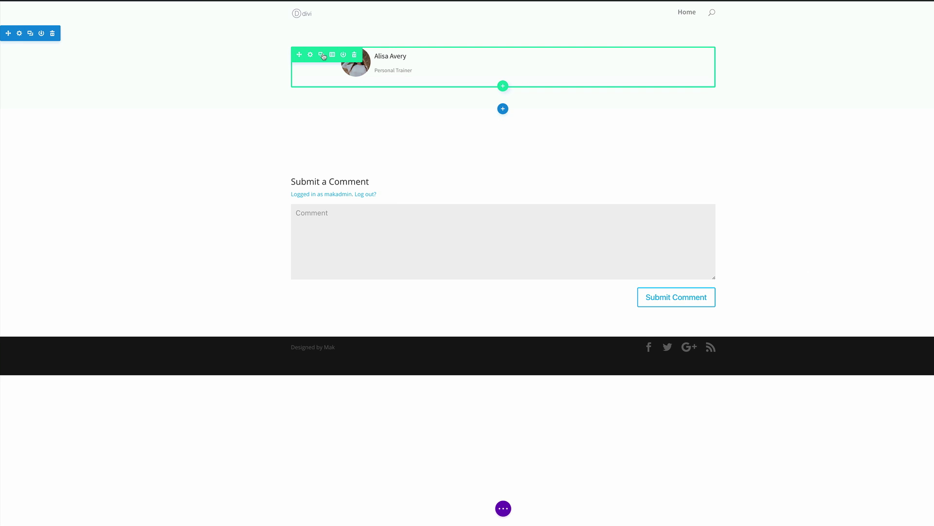
Duplicate the author row, set the text orientation of the copy's "Personal Trainer" module to Center, and save the module.
click(322, 55)
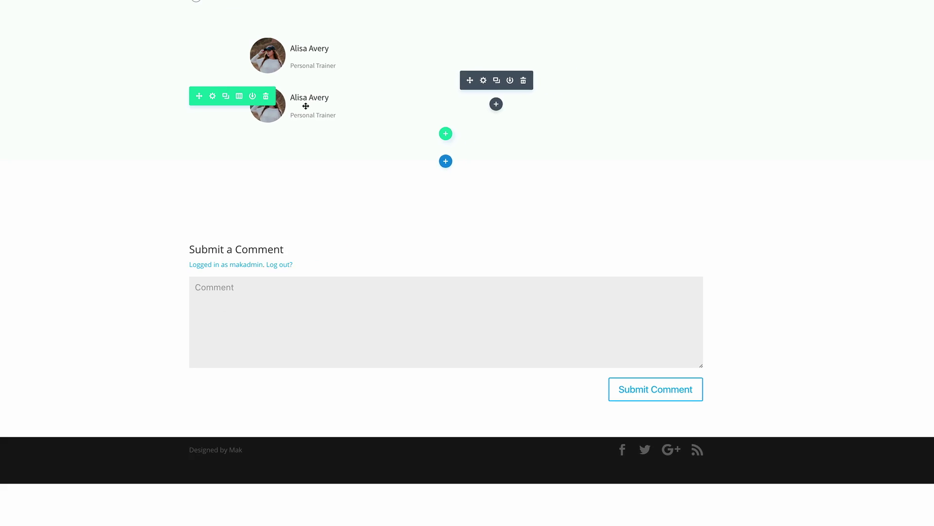
click(535, 82)
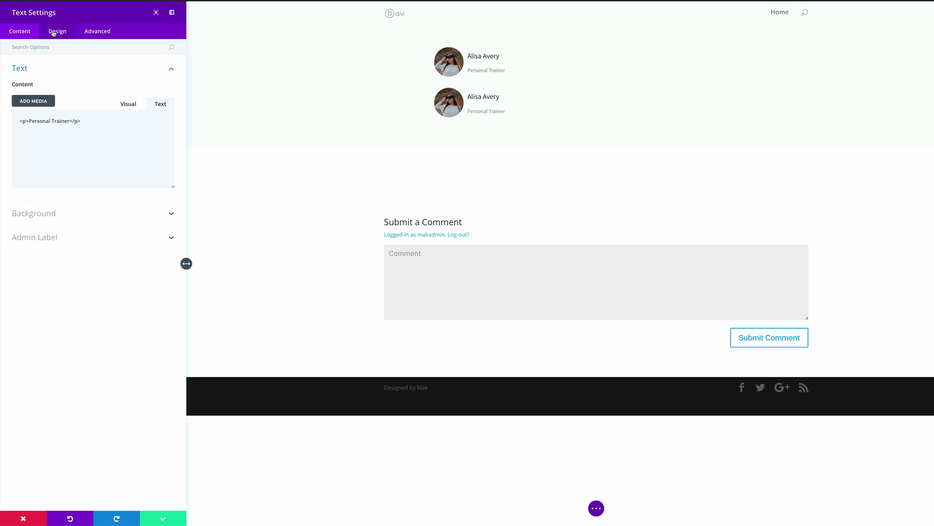
click(55, 32)
click(28, 69)
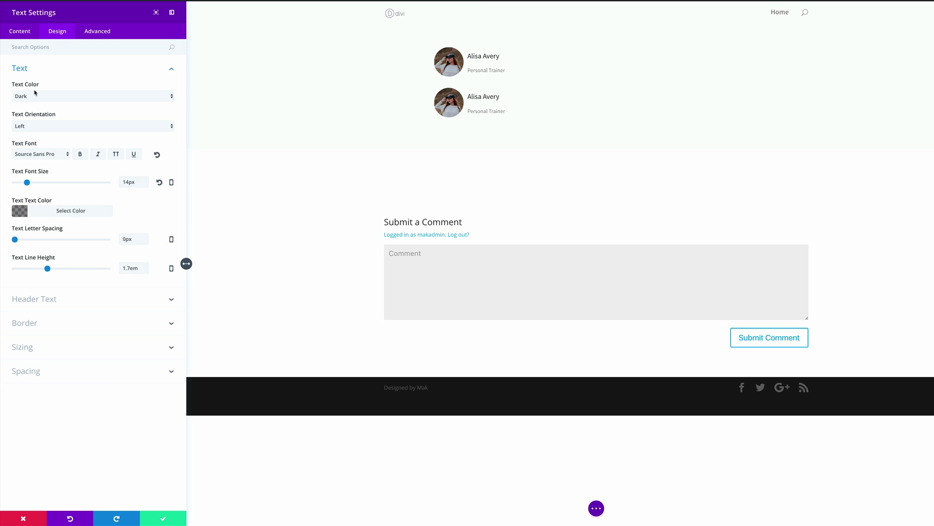
click(37, 127)
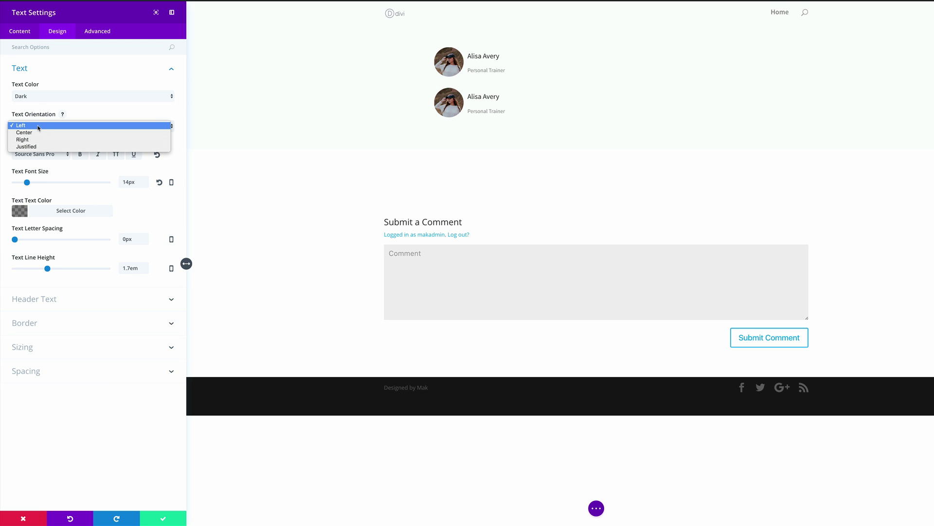
click(34, 133)
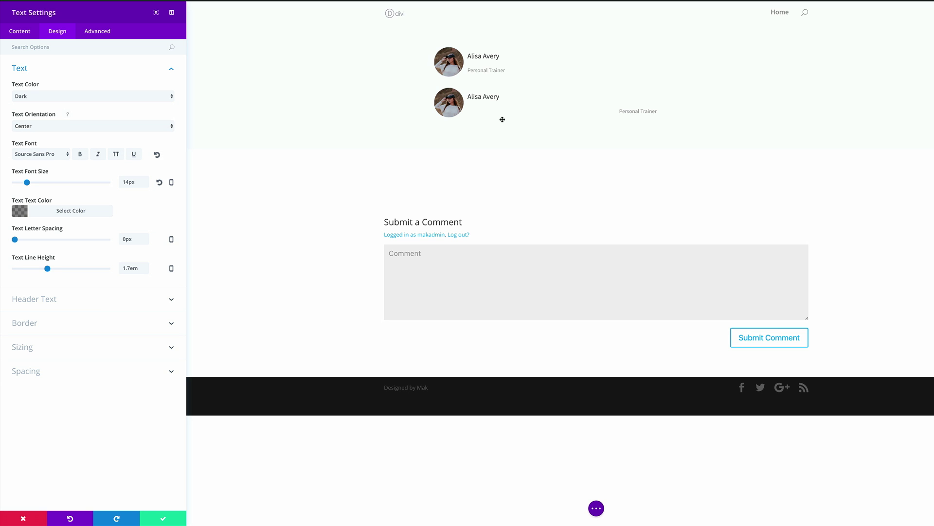
click(165, 518)
Set the text orientation of the author name in the duplicated row to Center and save the module.
mouse_move(521, 98)
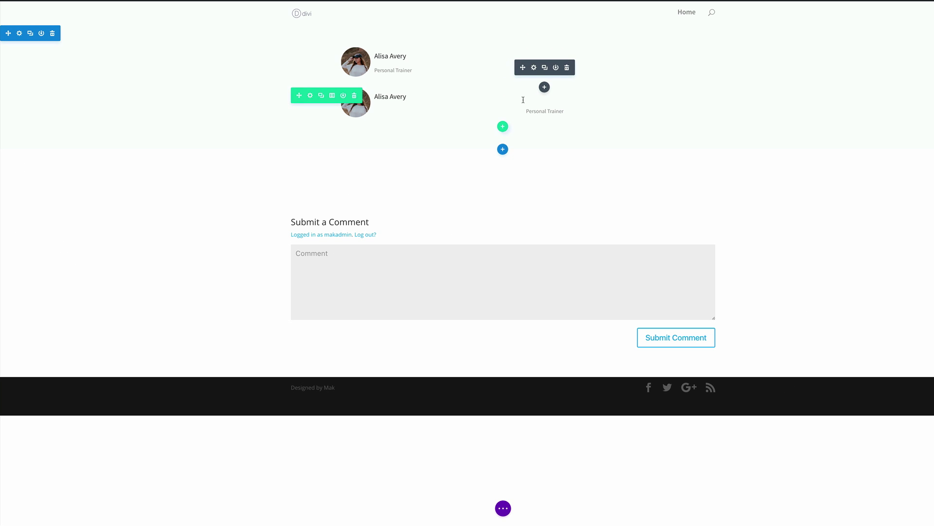
click(534, 69)
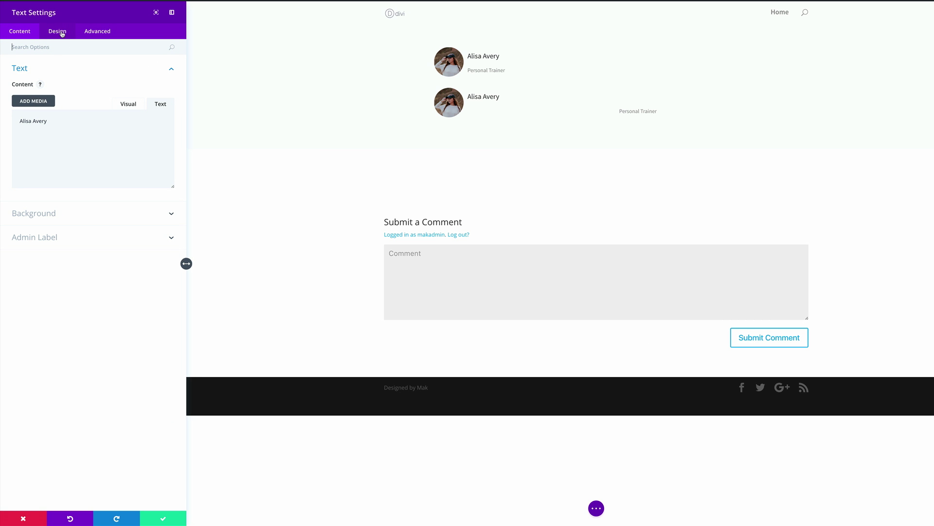
click(57, 32)
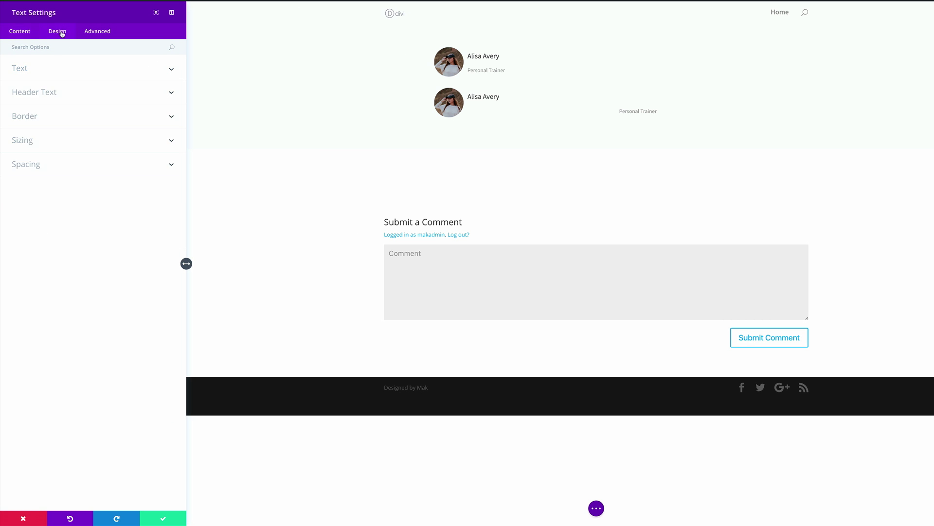
click(25, 68)
click(31, 126)
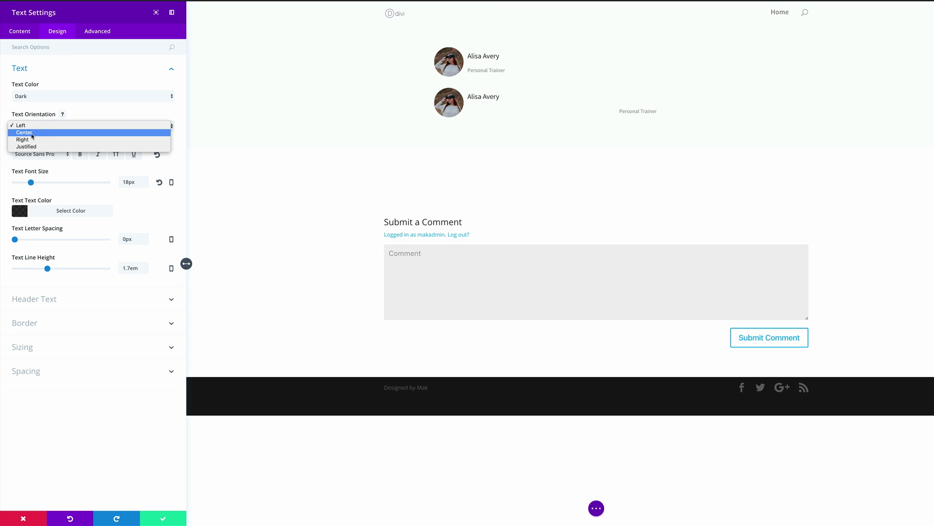
click(31, 138)
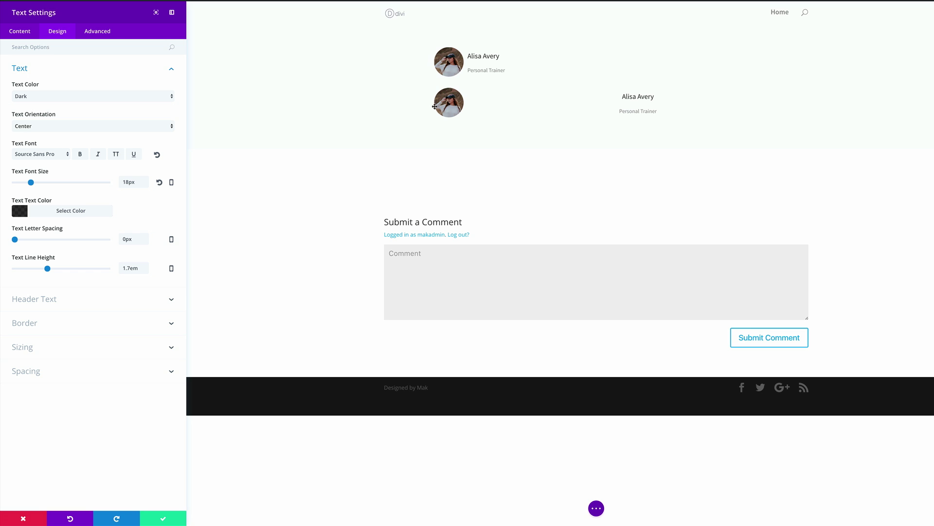
click(164, 519)
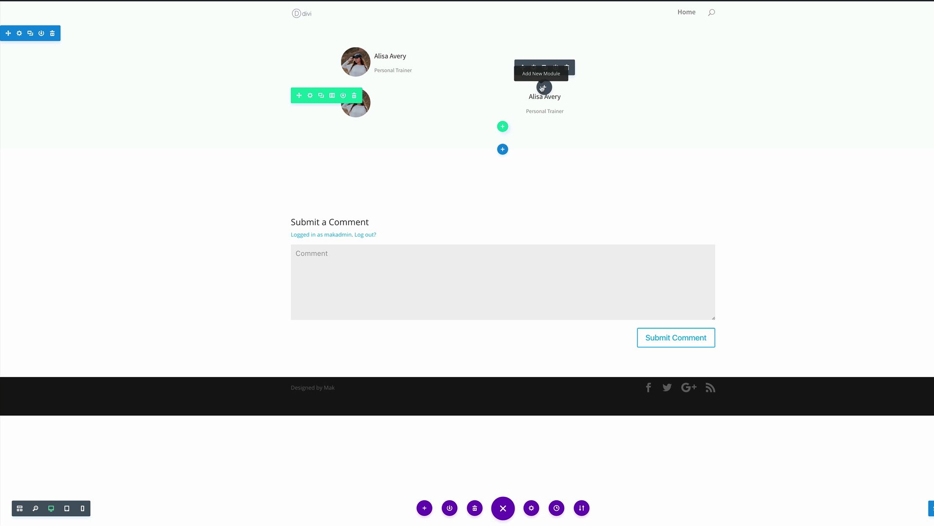
Clear the top custom margin of the author name module in the duplicated row and save it.
click(534, 68)
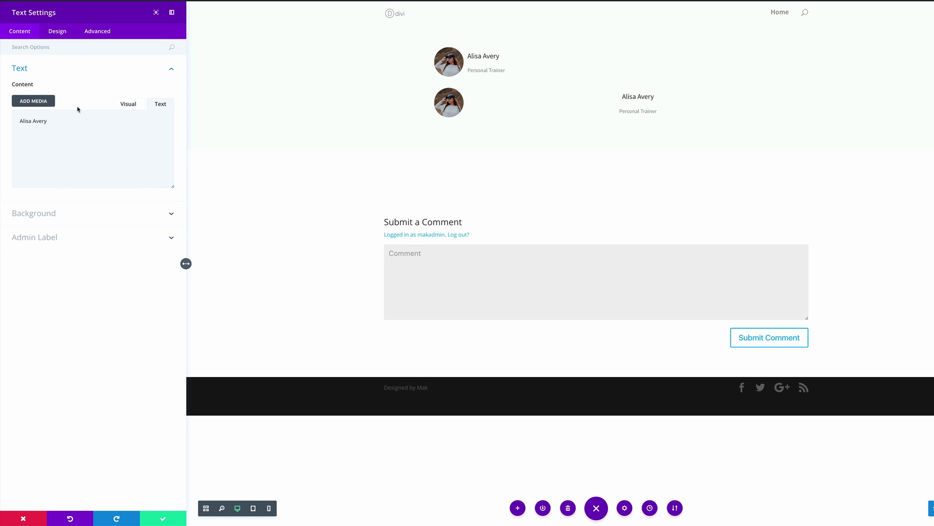
click(59, 32)
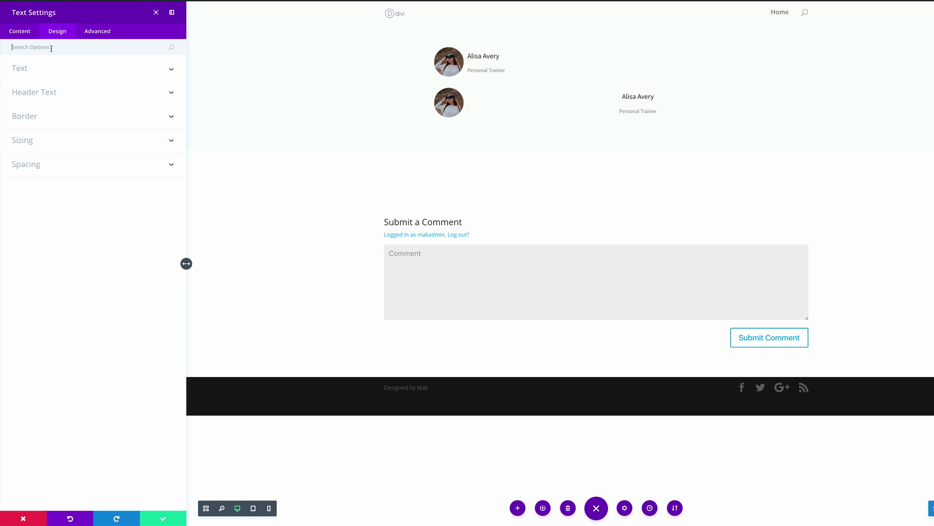
click(30, 165)
drag(28, 194, 10, 194)
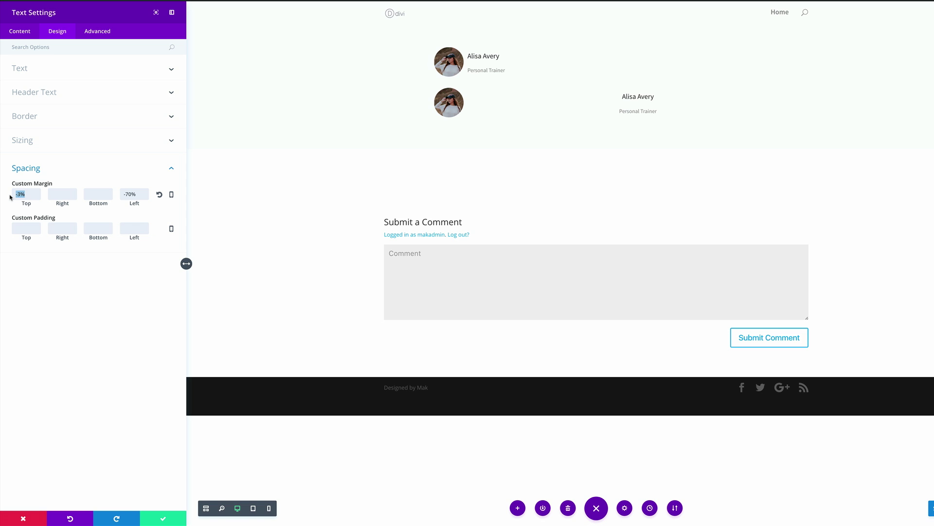
key(BackSpace)
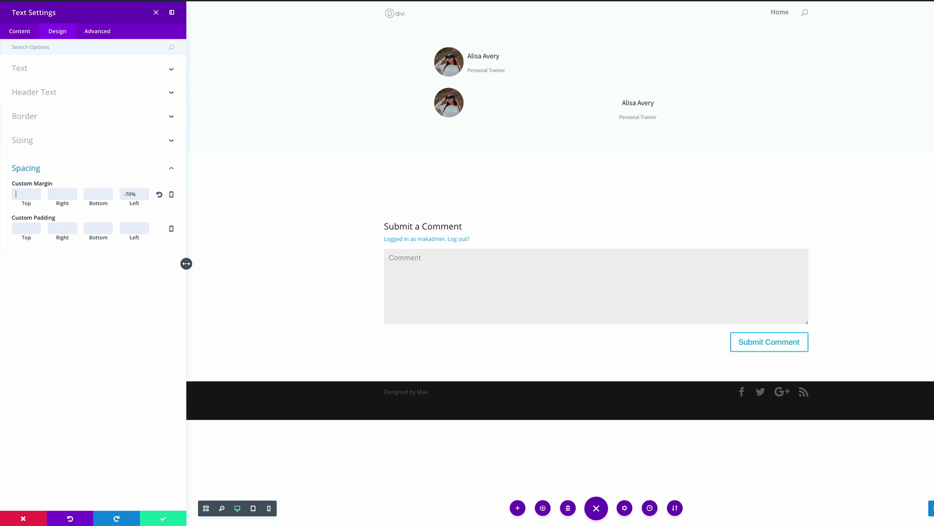
click(163, 519)
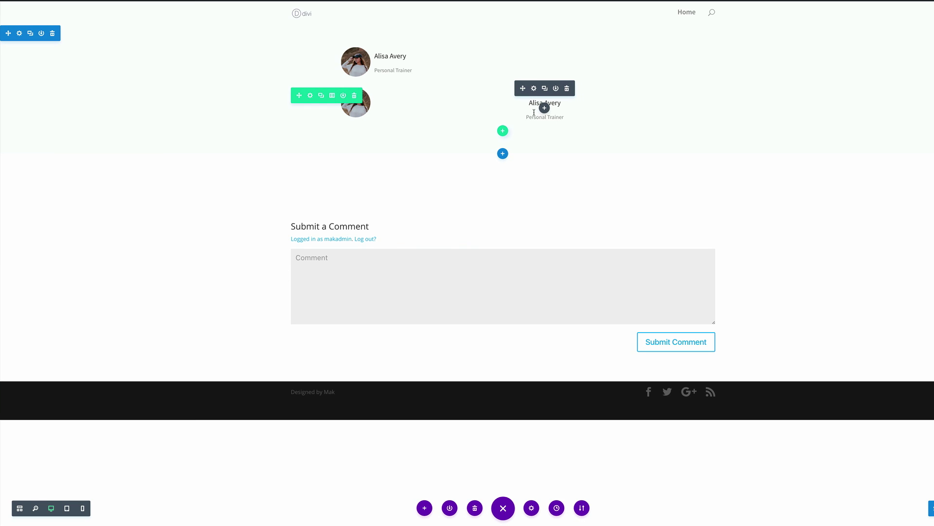
Make the duplicated author row enabled on phone and tablet but disabled on desktop, and save the row settings.
click(310, 96)
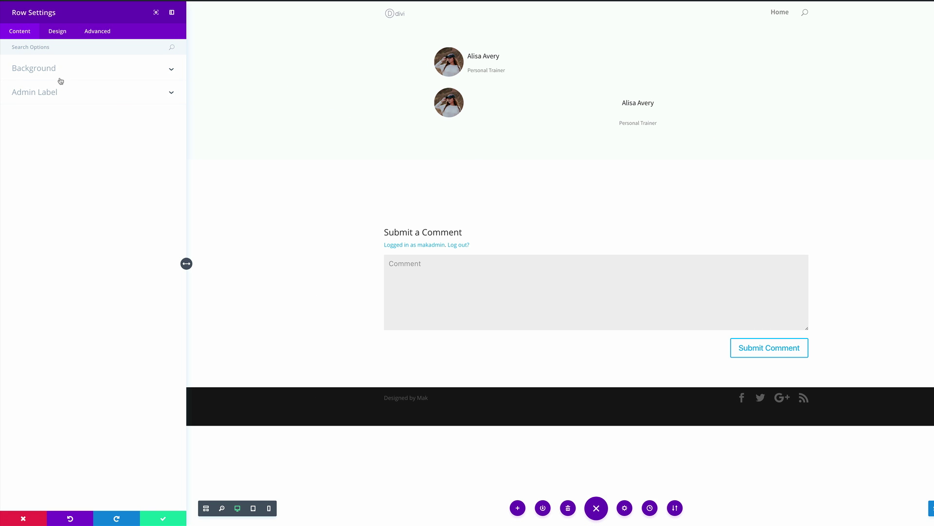
click(107, 34)
click(29, 118)
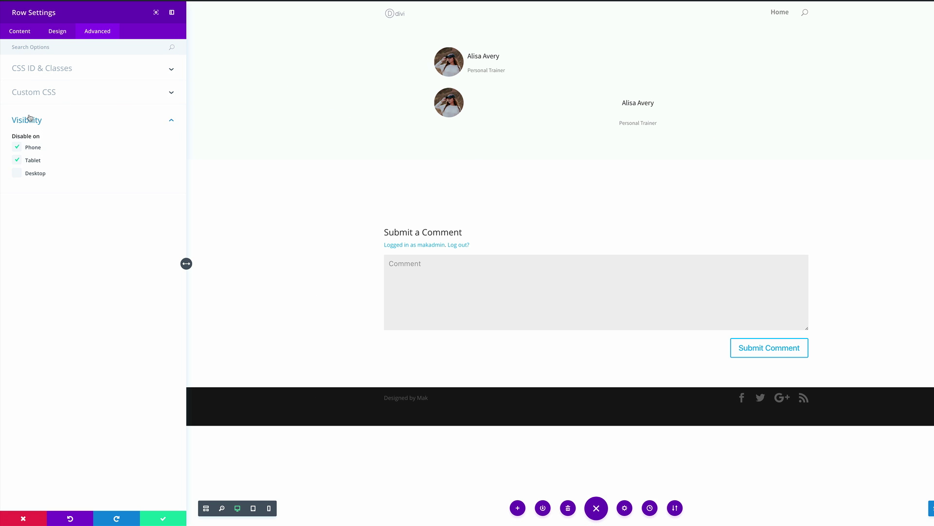
click(18, 160)
click(17, 147)
click(17, 174)
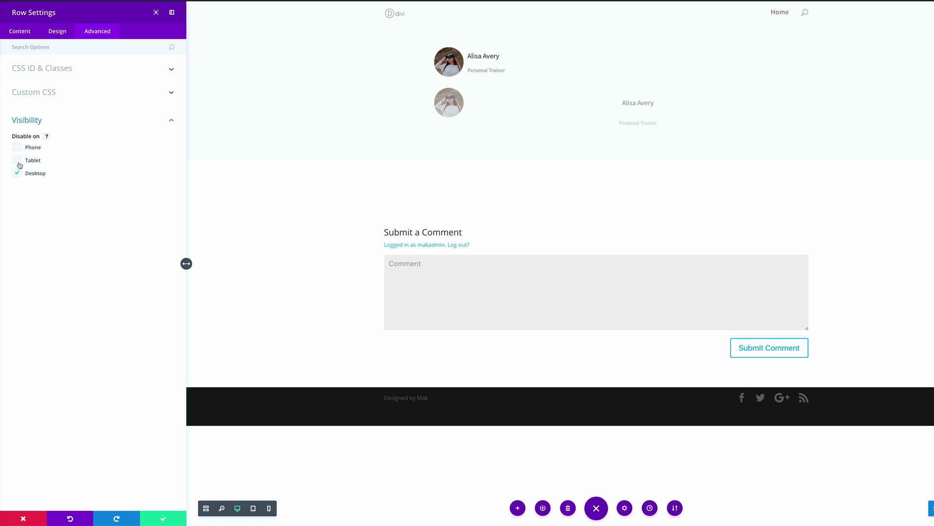
click(163, 520)
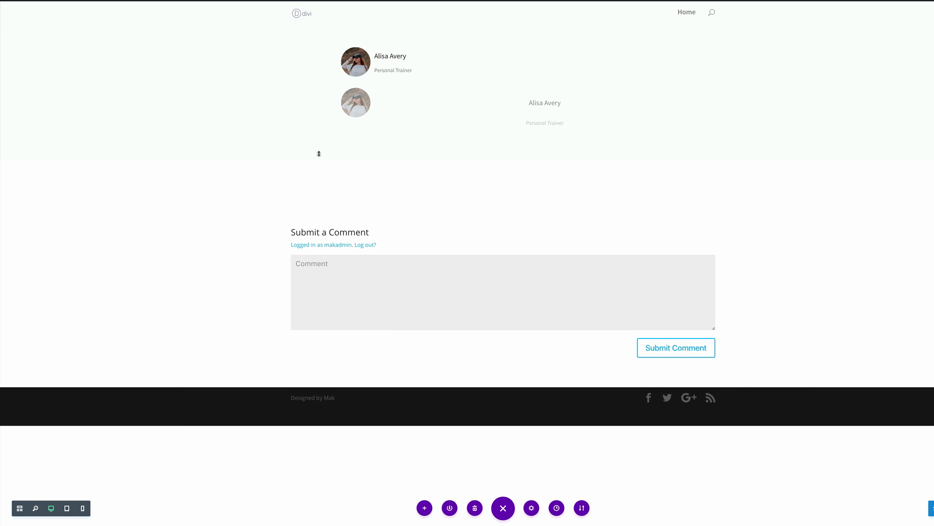
Add a new regular section below the author section with a single-column row.
mouse_move(244, 151)
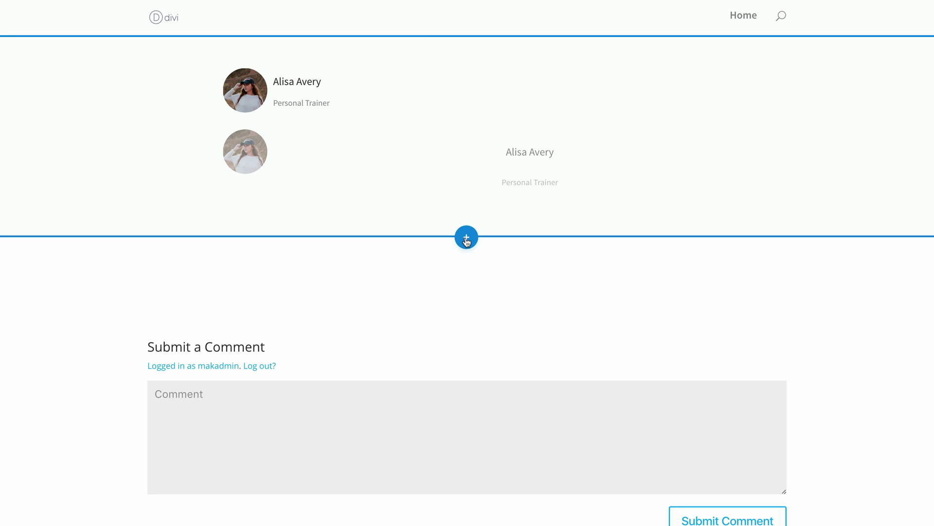
click(466, 237)
click(399, 200)
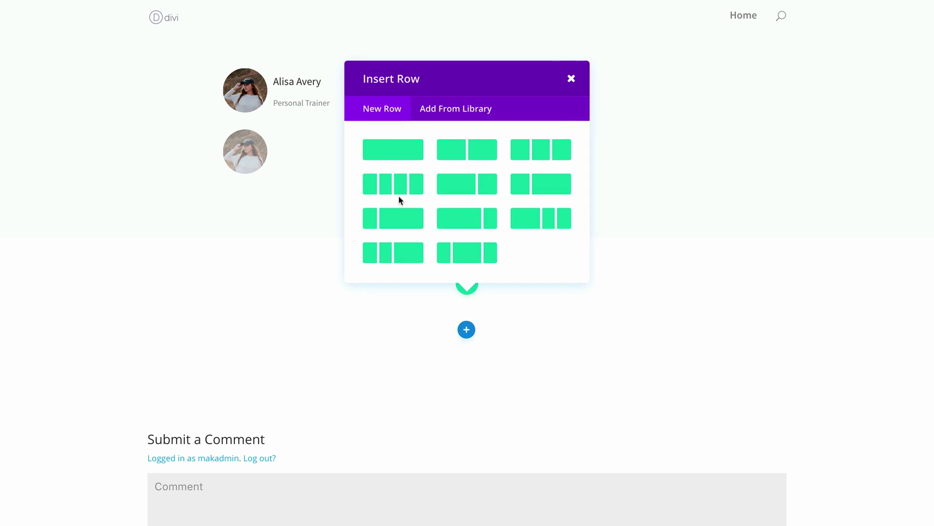
click(398, 148)
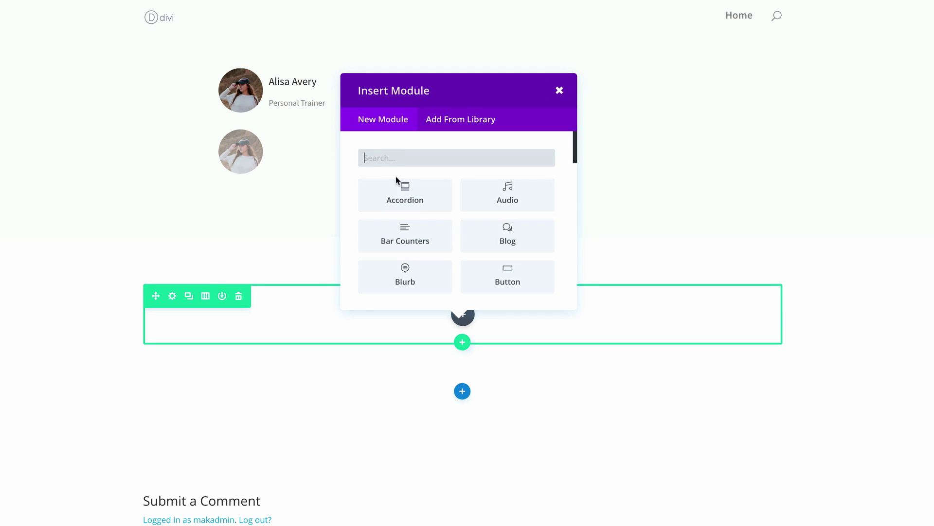
Insert a Post Title module in the new row and set its text orientation to Center.
text(pos)
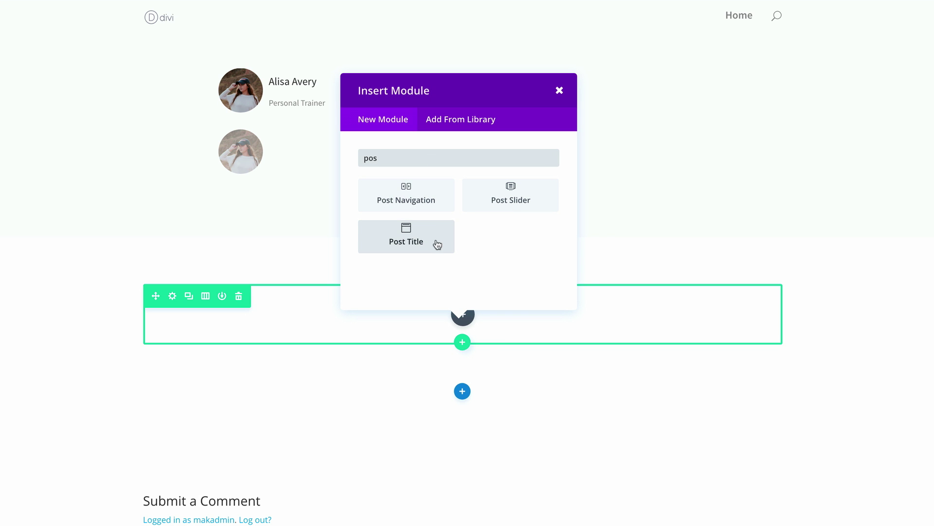
click(407, 236)
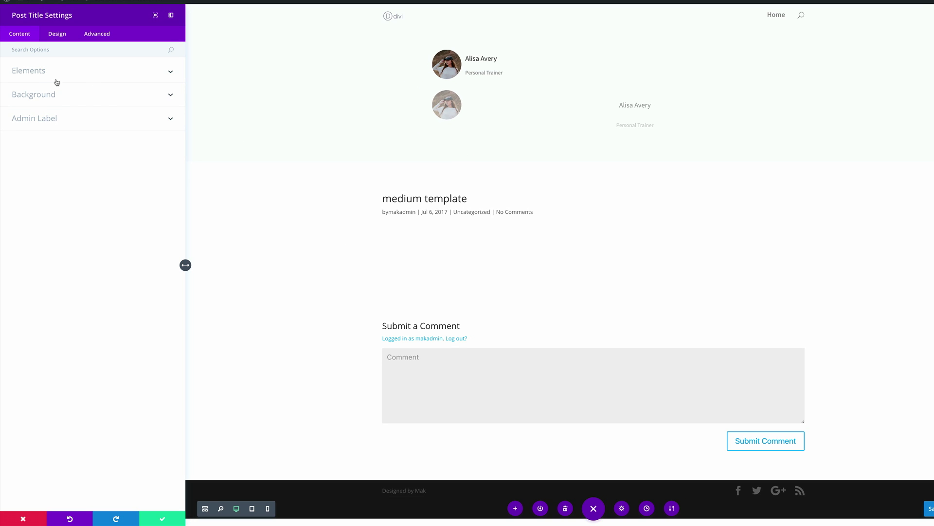
click(38, 73)
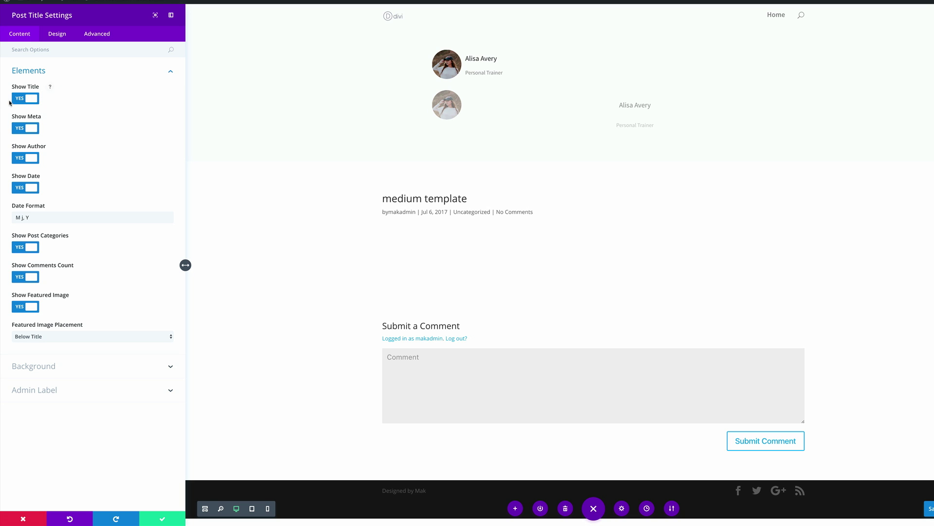
click(56, 35)
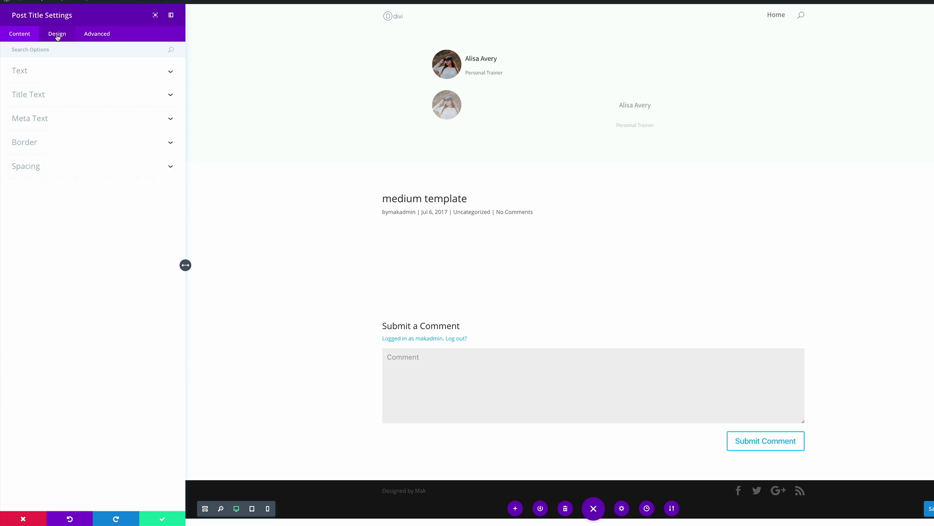
click(22, 72)
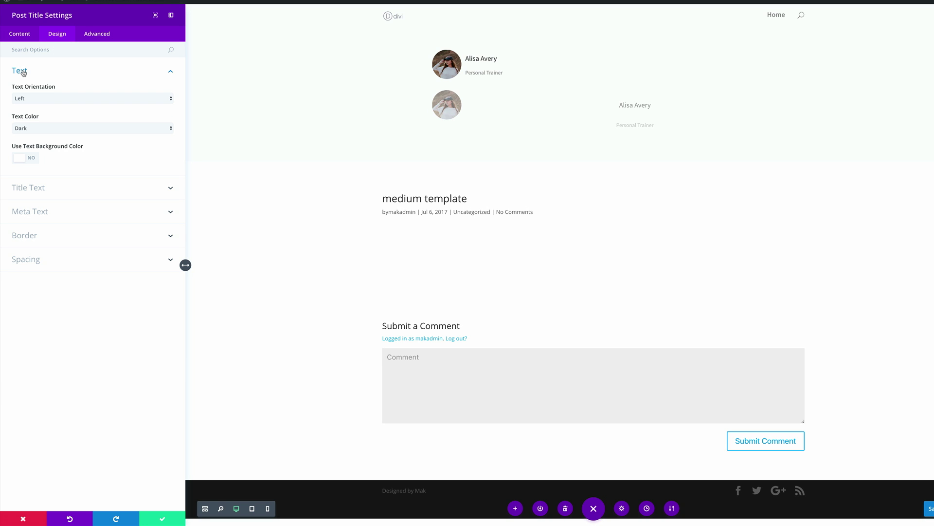
click(33, 99)
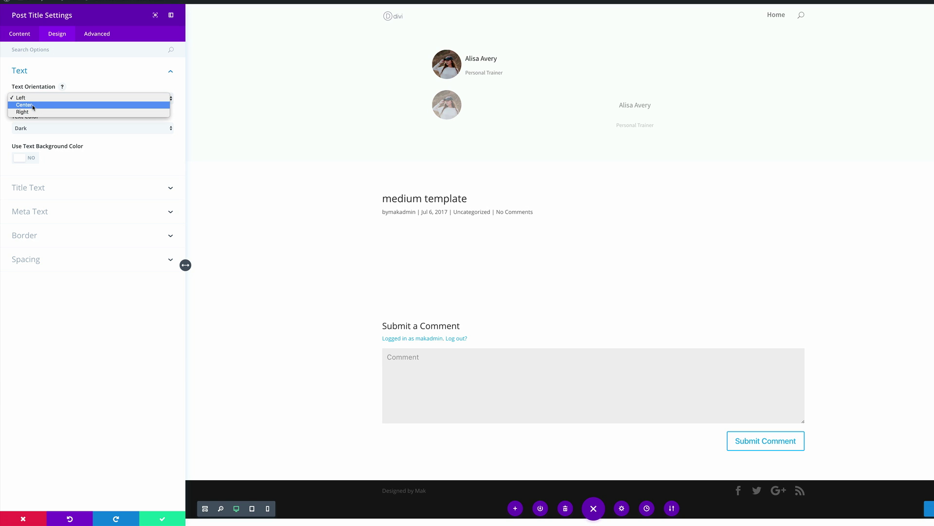
click(33, 106)
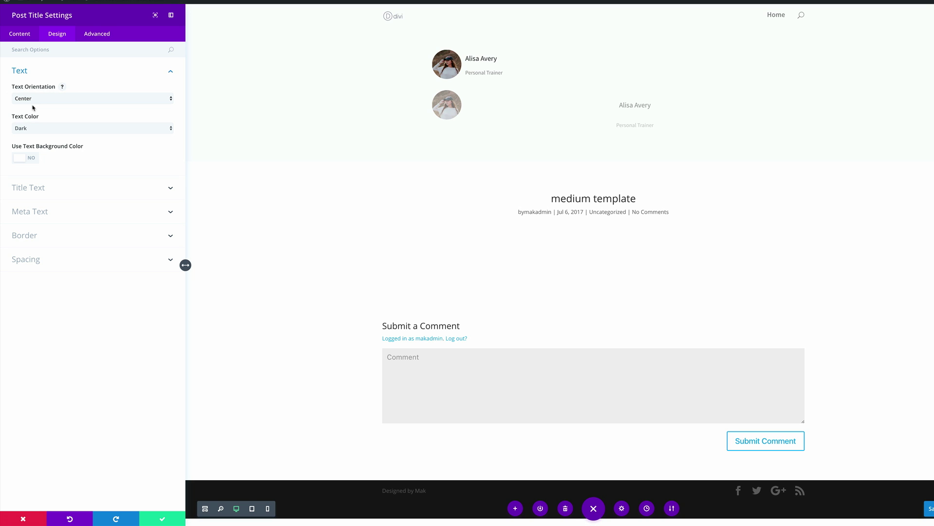
Style the post title text in bold Source Sans Pro at a font size of 47px.
click(41, 190)
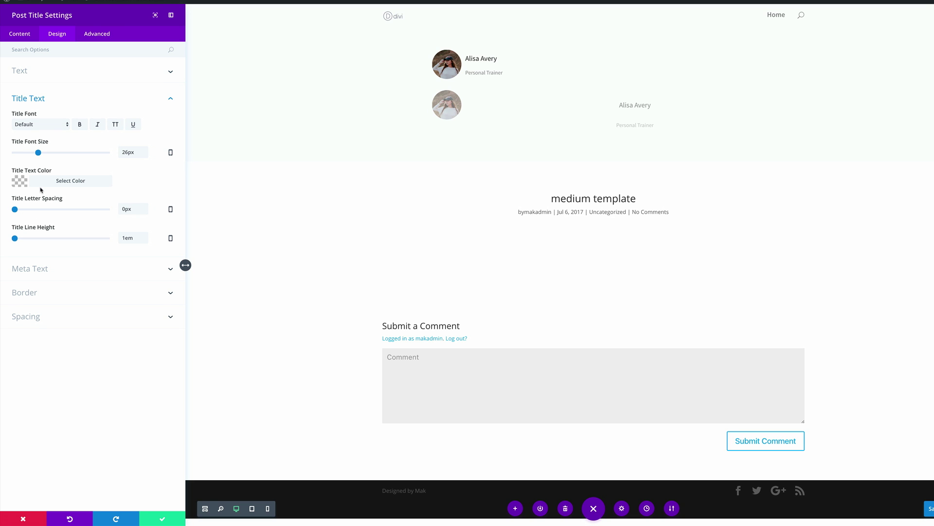
click(127, 151)
text(47)
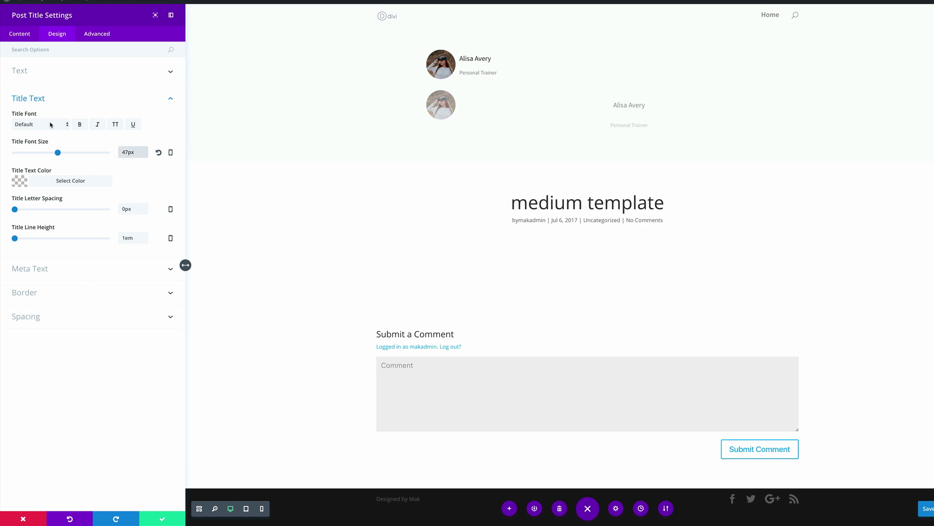
click(51, 124)
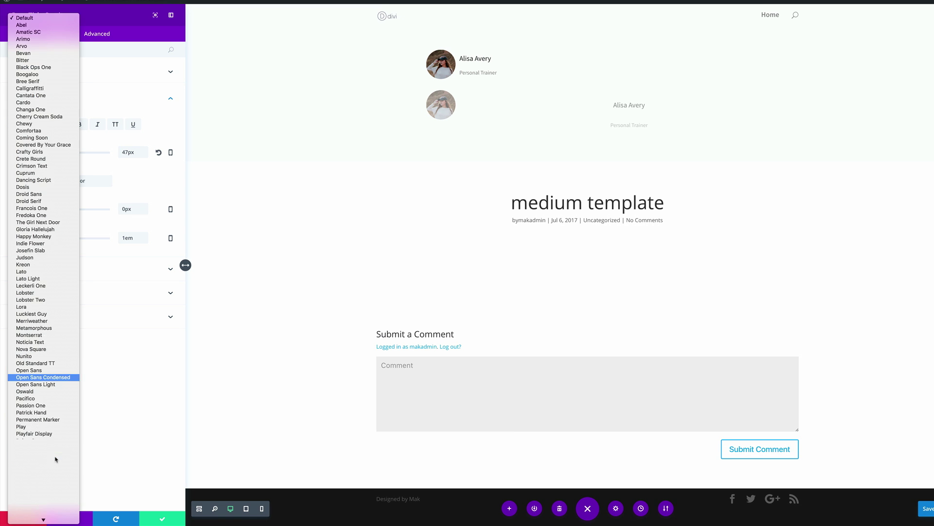
click(52, 457)
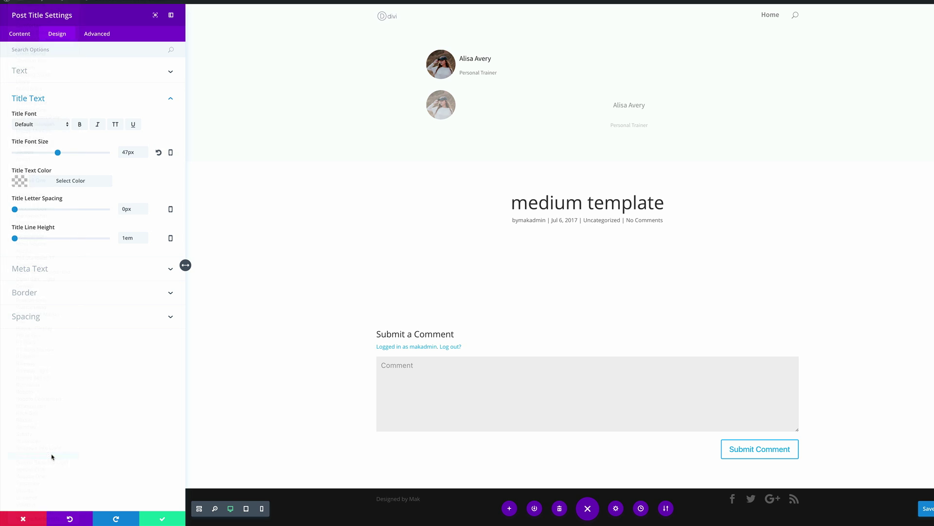
click(81, 126)
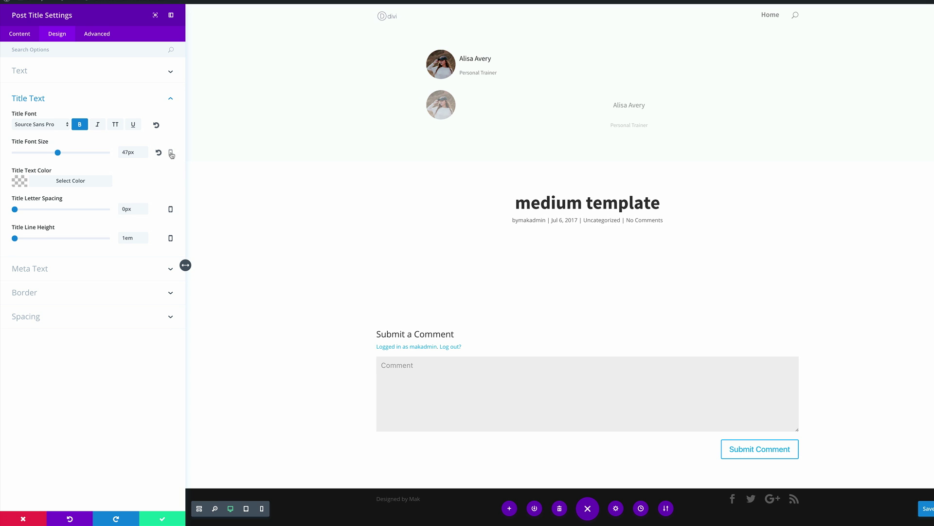
Enable responsive title font sizes, reducing the tablet size and setting the smartphone size to 35px.
click(171, 154)
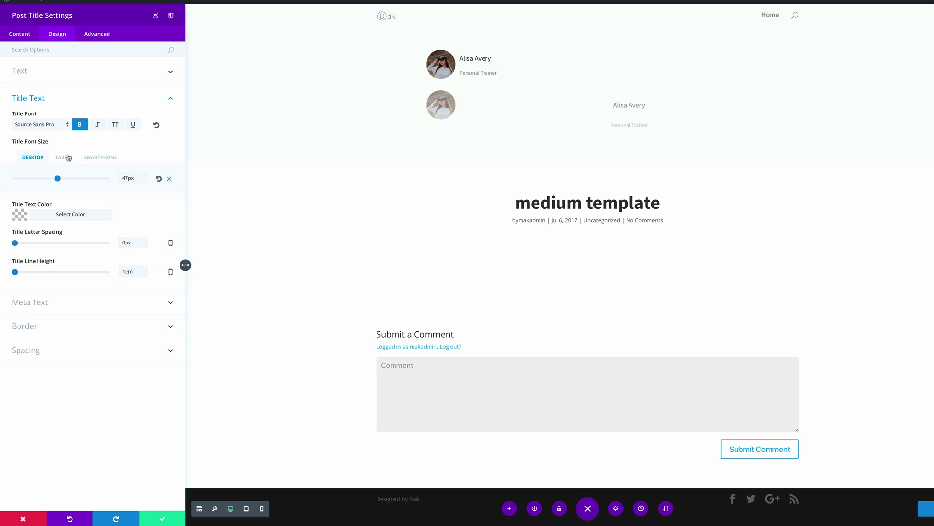
click(68, 157)
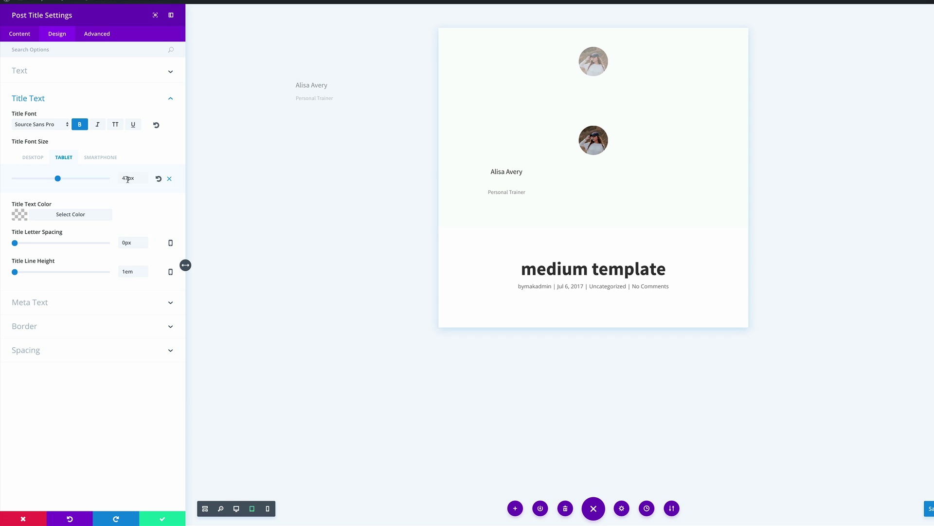
click(128, 177)
click(106, 158)
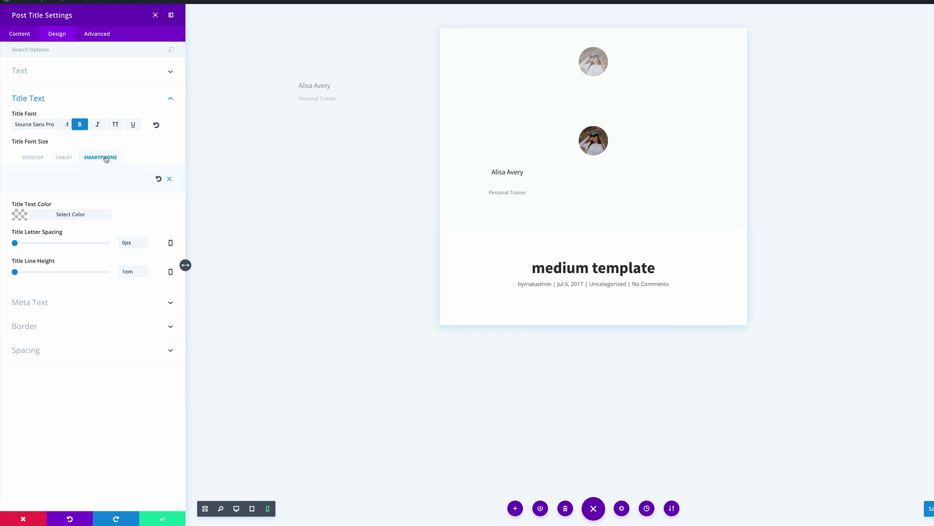
drag(128, 178, 121, 178)
text(35)
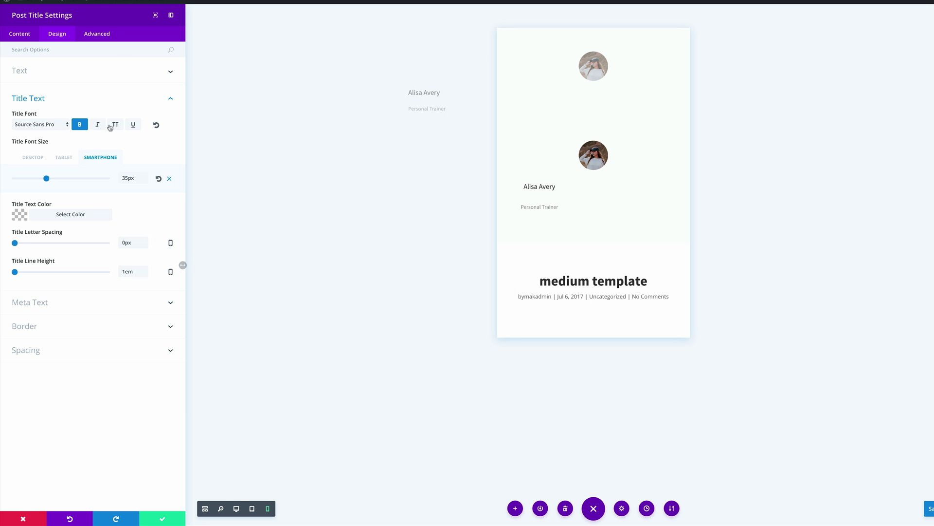
Set the title text color to black at 0.8 opacity and save the Post Title module.
click(19, 215)
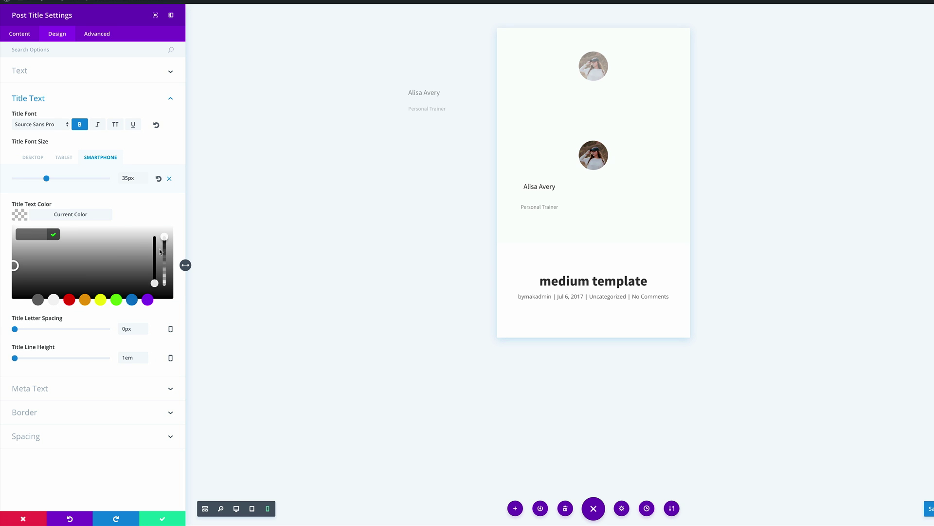
drag(165, 237, 165, 240)
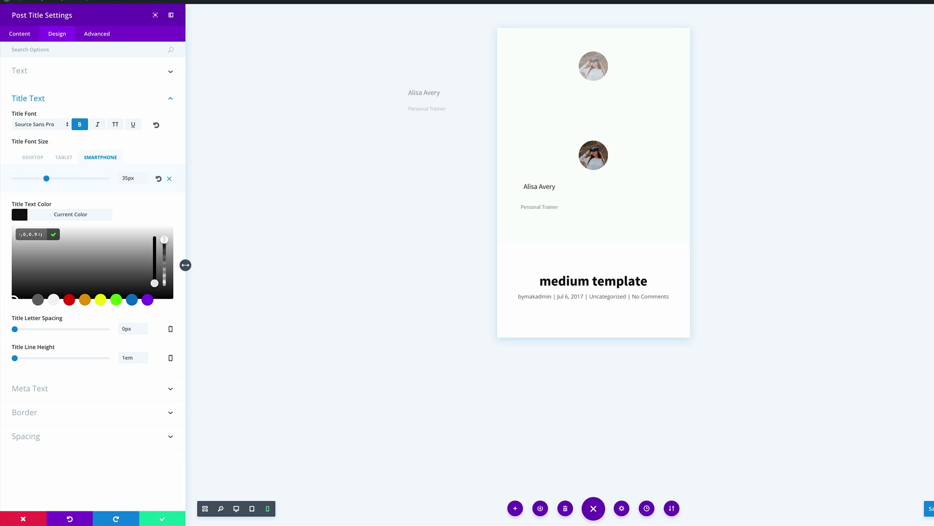
mouse_move(41, 234)
mouse_down()
mouse_move(20, 234)
mouse_move(33, 235)
mouse_up()
key(super+v)
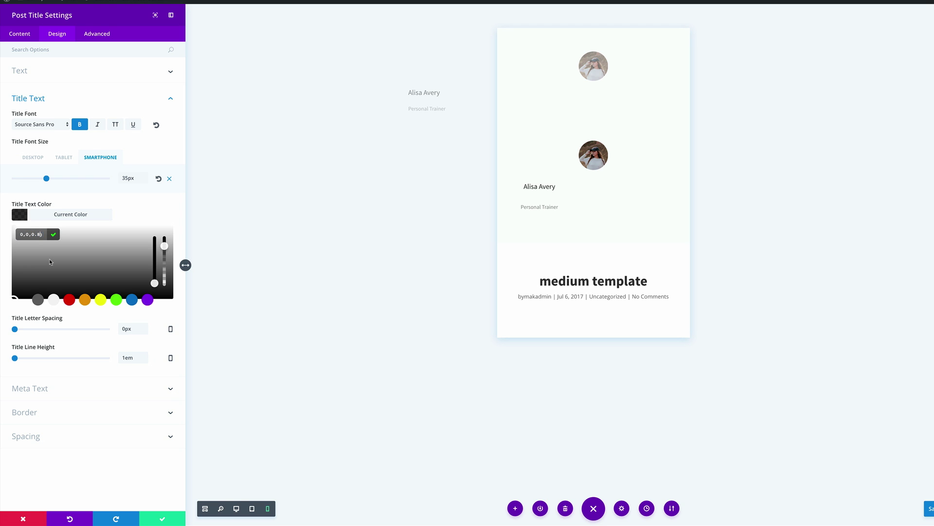
click(163, 519)
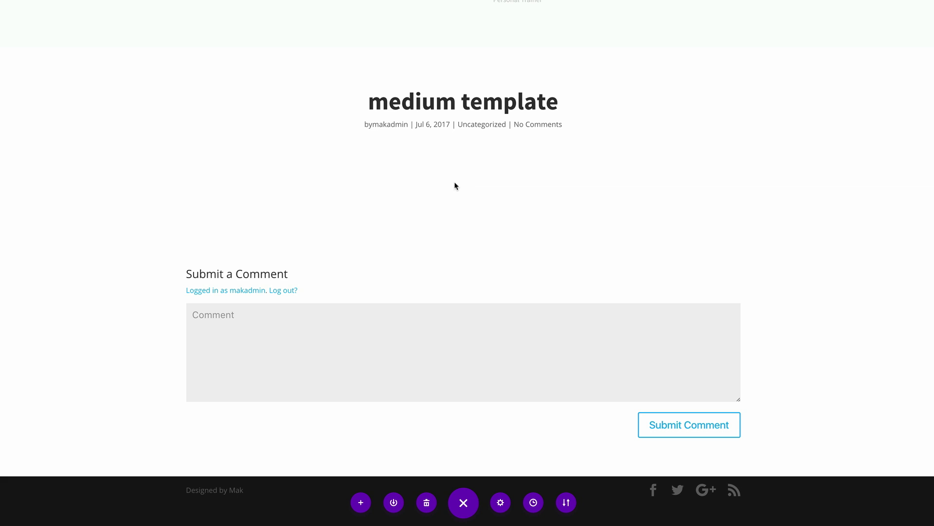
Add a fullwidth section below the post title section and insert a Fullwidth Image module in it.
click(462, 180)
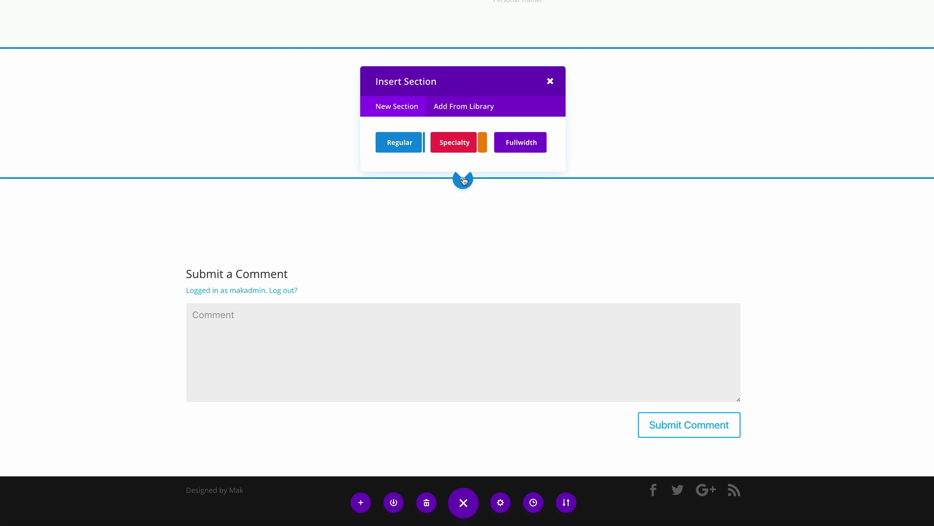
click(521, 142)
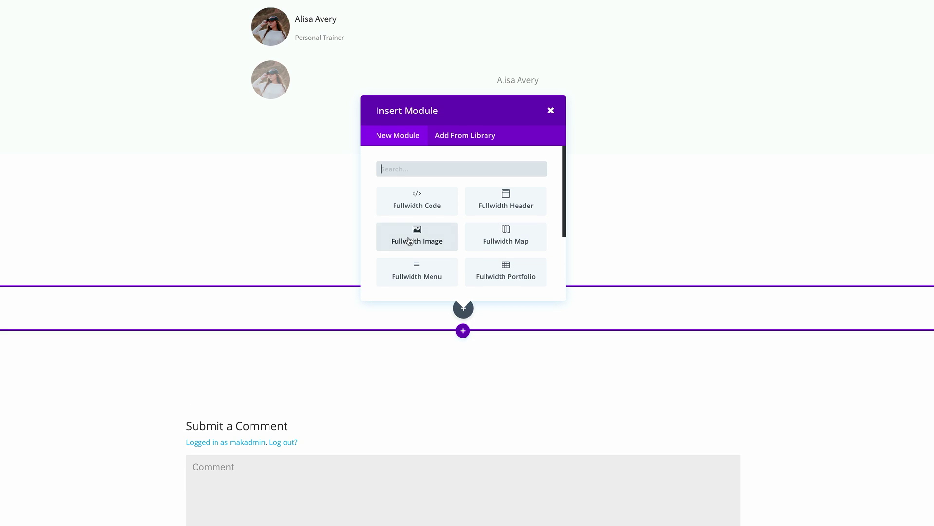
click(422, 238)
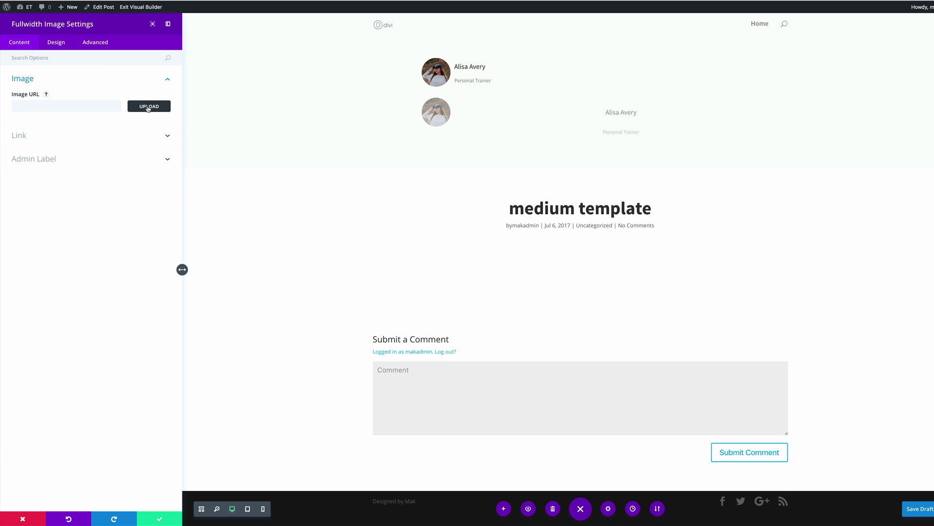
Start uploading a new file for the fullwidth image and preview the two newest JPG photos in the Downloads folder.
click(148, 107)
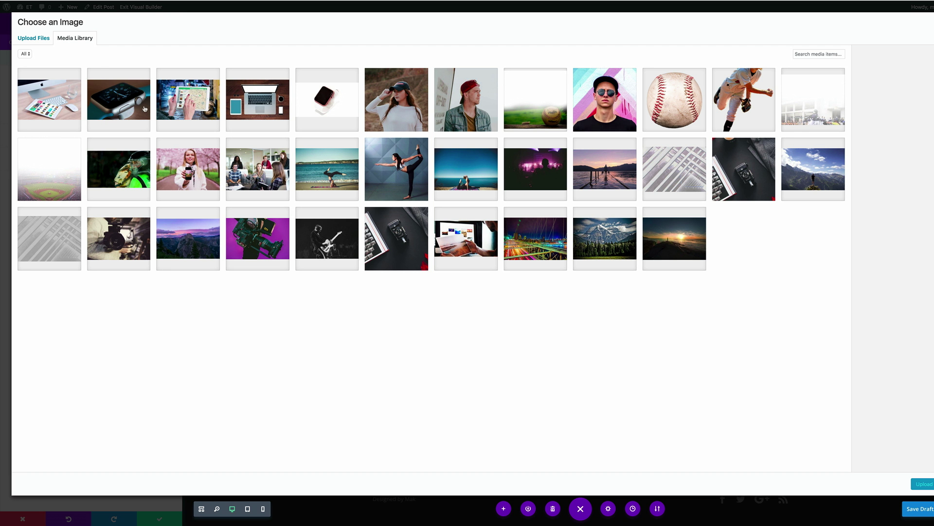
click(44, 39)
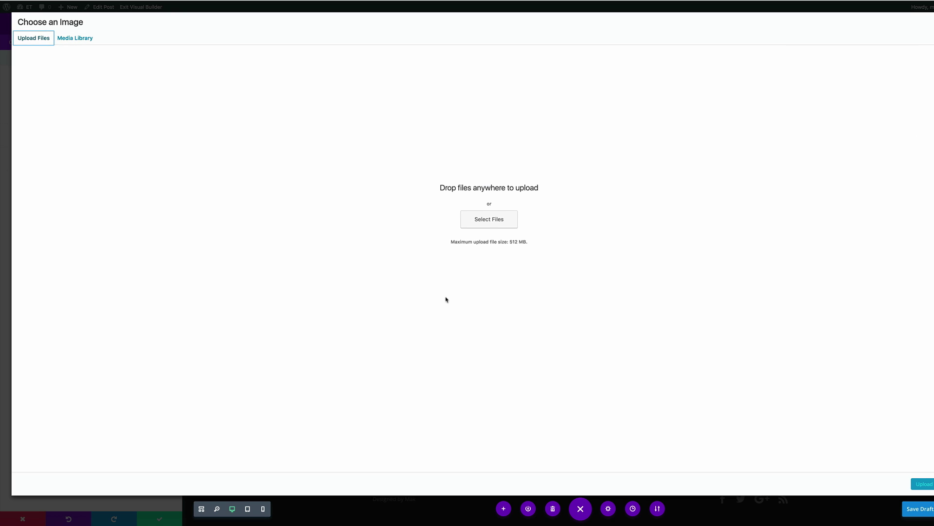
click(491, 222)
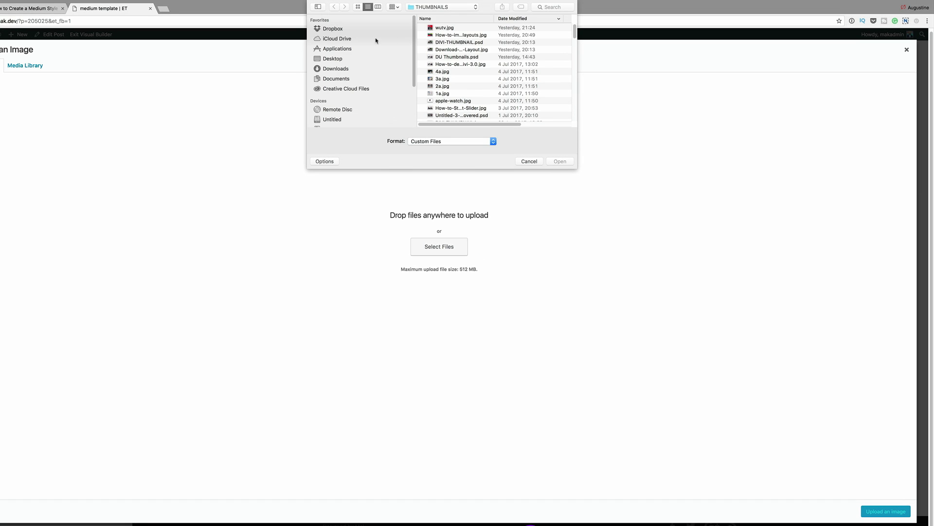
click(346, 68)
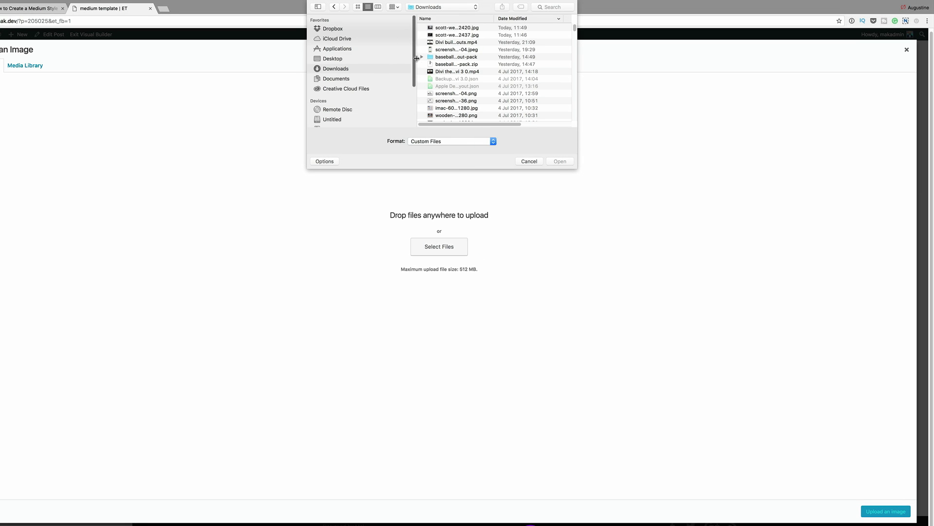
click(445, 35)
key(space)
key(space)
click(444, 28)
key(space)
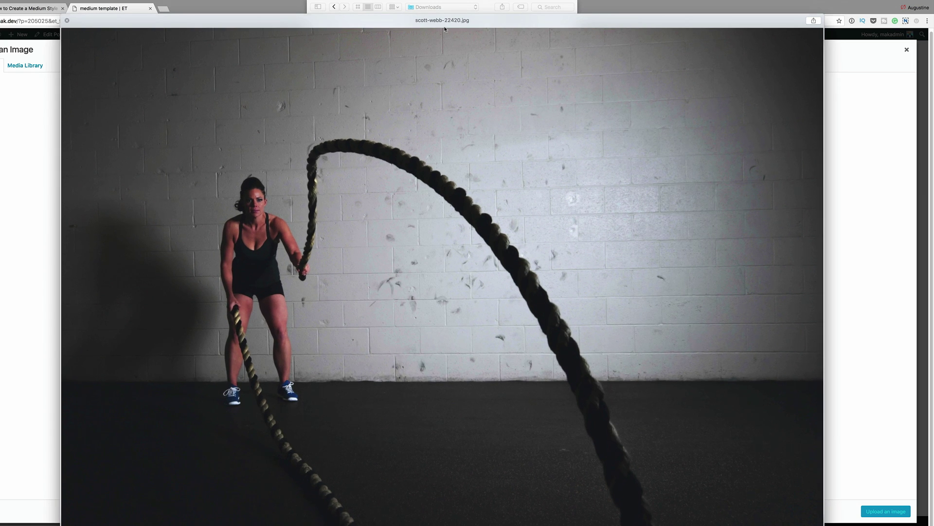
key(space)
Upload the rope workout photo ending in 2420.jpg, use it as the fullwidth image, and save the module.
double_click(431, 30)
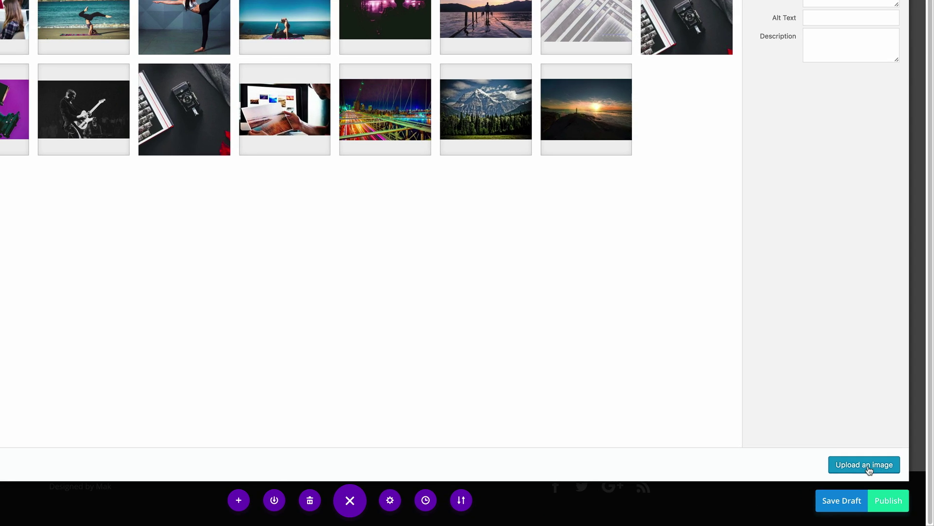
click(864, 465)
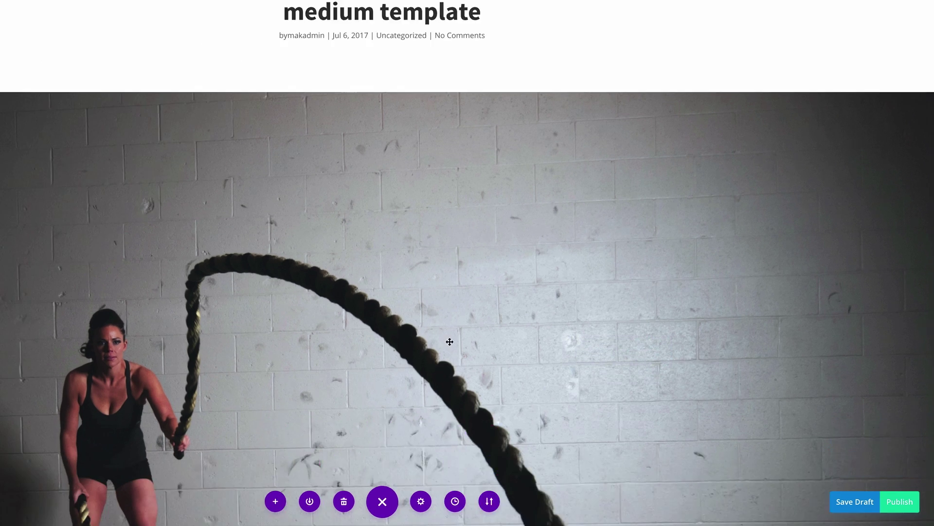
scroll(642, 391, down, 5)
scroll(643, 390, up, 1)
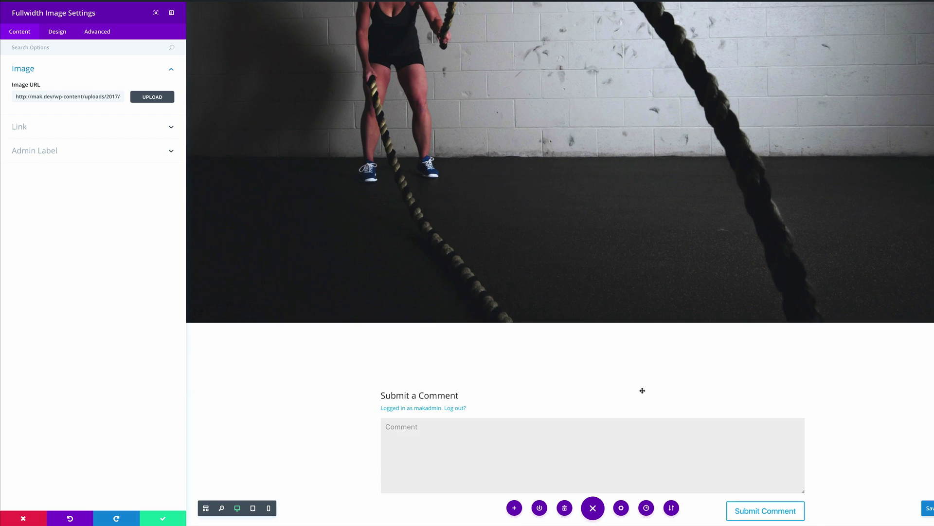
scroll(642, 390, up, 8)
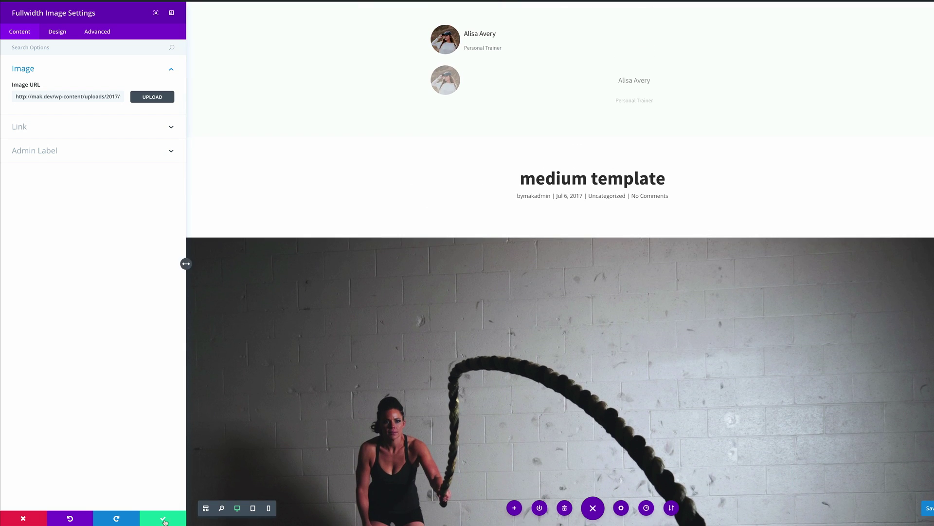
click(164, 520)
Add a regular section with a single-column row below the fullwidth image and insert a Text module in it.
scroll(335, 412, down, 9)
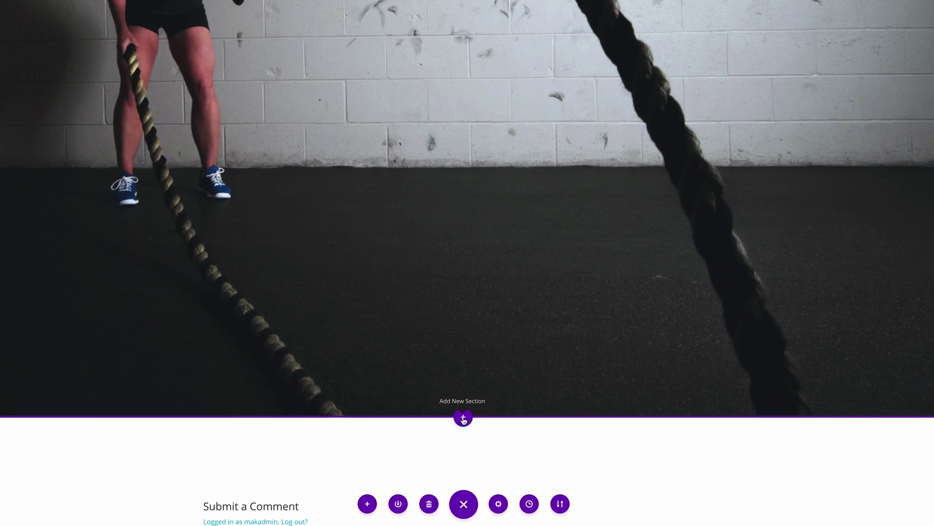
click(464, 420)
click(412, 387)
click(416, 345)
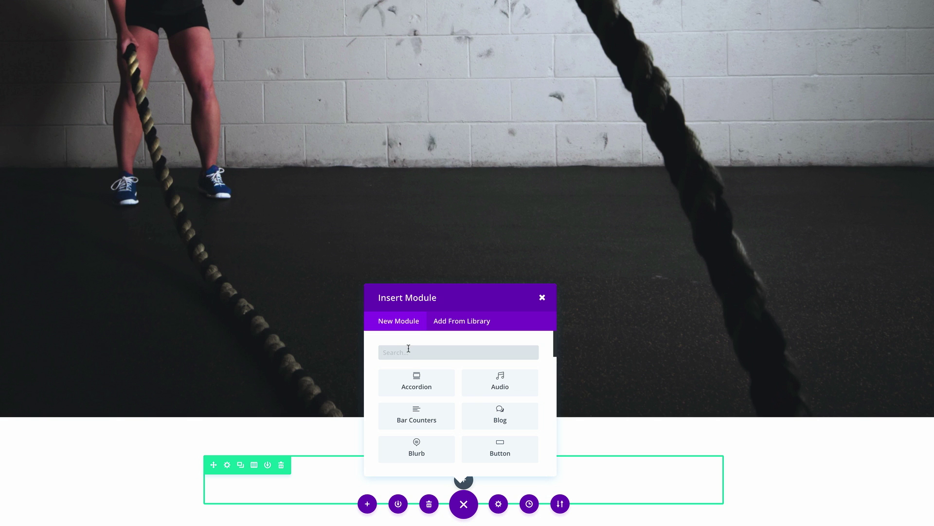
text(text)
click(417, 381)
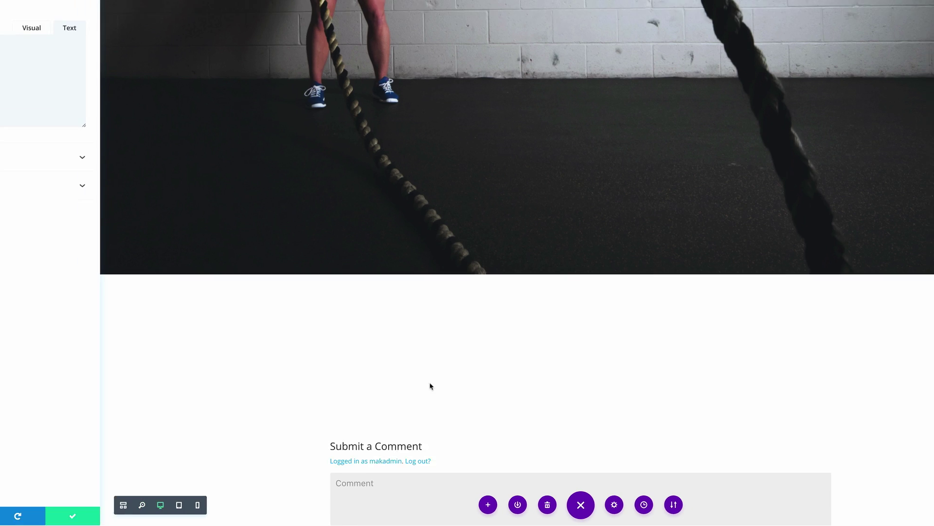
Fill the Text module's content with four Lorem ipsum paragraphs and set the text font to Cardo.
click(73, 124)
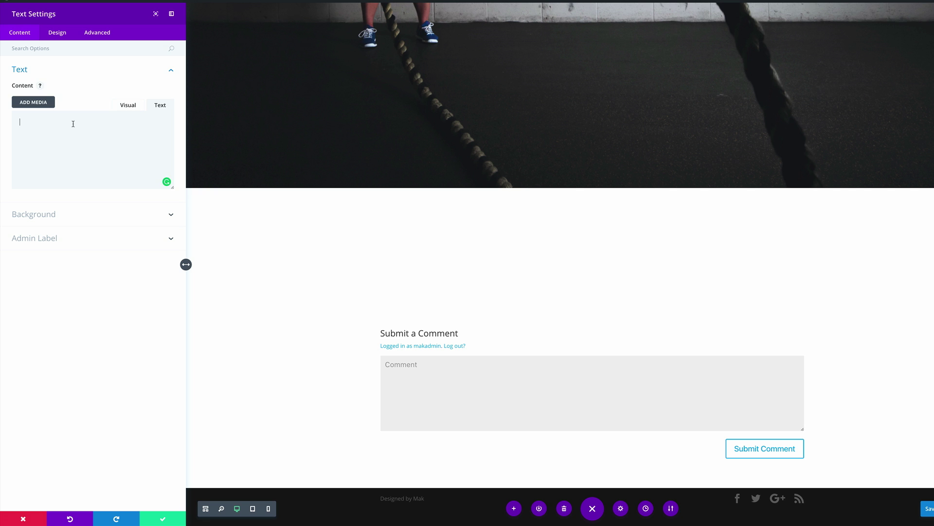
text(Lorem ipsum dolor sit amet, consectetuer adipiscing elit. Phasellus hendrerit. Pellentesque aliquet nibh nec urna. In nisi neque, aliquet vel, dapibus id, mattis vel, nisi. Sed pretium, ligula sollicitudin laoreet viverra, tortor libero sodales leo, eget blandit nunc tortor eu nibh. Nullam mollis. Ut justo. Suspendisse potenti.\n\nSed egestas, ante et vulputate volutpat, eros pede semper est, vitae luctus metus libero eu augue. Morbi purus libero, faucibus adipiscing, commodo quis, gravida id, est. Sed lectus. Praesent elementum hendrerit tortor. Sed semper lorem at felis. Vestibulum volutpat, lacus a ultrices sagittis, mi neque euismod dui, eu pulvinar nunc sapien ornare nisl. Phasellus pede arcu, dapibus eu, fermentum et, dapibus sed, urna.\n\nMorbi interdum mollis sapien. Sed ac risus. Phasellus lacinia, magna a ullamcorper laoreet, lectus arcu pulvinar risus, vitae facilisis libero dolor a purus. Sed vel lacus. Mauris nibh felis, adipiscing varius, adipiscing in, lacinia vel, tellus. Suspendisse ac urna. Etiam pellentesque mauris ut lectus. Nunc tellus ante, mattis eget, gravida vitae, ultricies ac, leo. Integer leo pede, ornare a, lacinia eu, vulputate vel, nisl.\n\nSuspendisse mauris. Fusce accumsan mollis eros. Pellentesque a diam sit amet mi ullamcorper vehicula. Integer adipiscing risus a sem. Nullam quis massa sit amet nibh viverra malesuada. Nunc sem lacus, accumsan quis, faucibus non, congue vel, arcu. Ut scelerisque hendrerit tellus. Integer sagittis. Vivamus a mauris eget arcu gravida tristique. Nunc iaculis mi in ante. Vivamus imperdiet nibh feugiat est.)
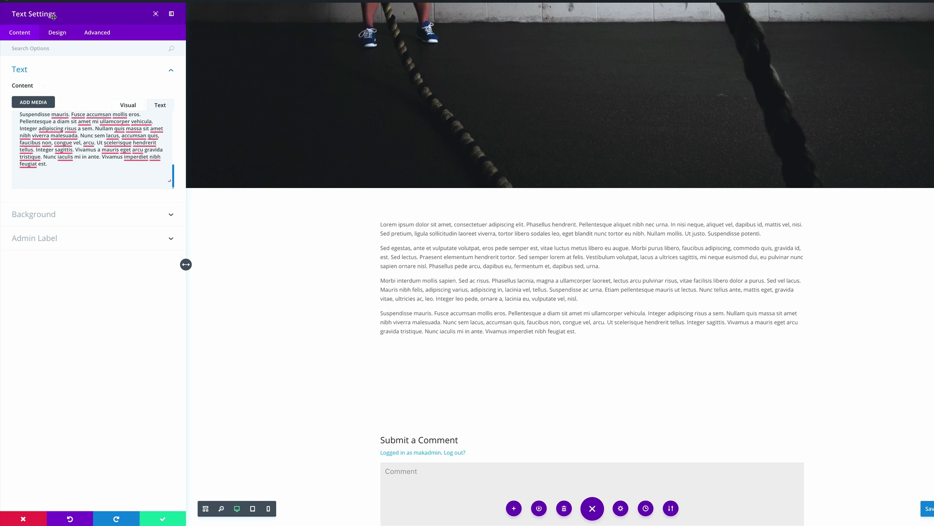
click(57, 33)
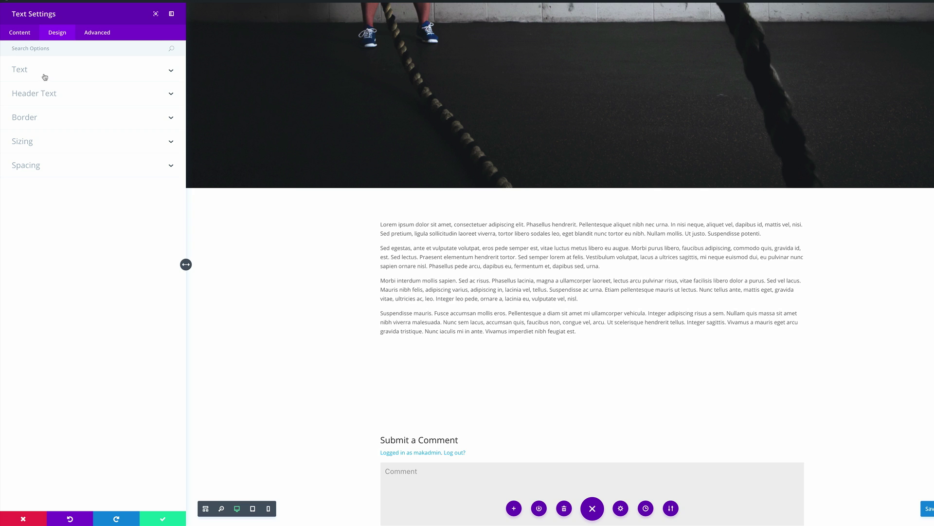
click(93, 70)
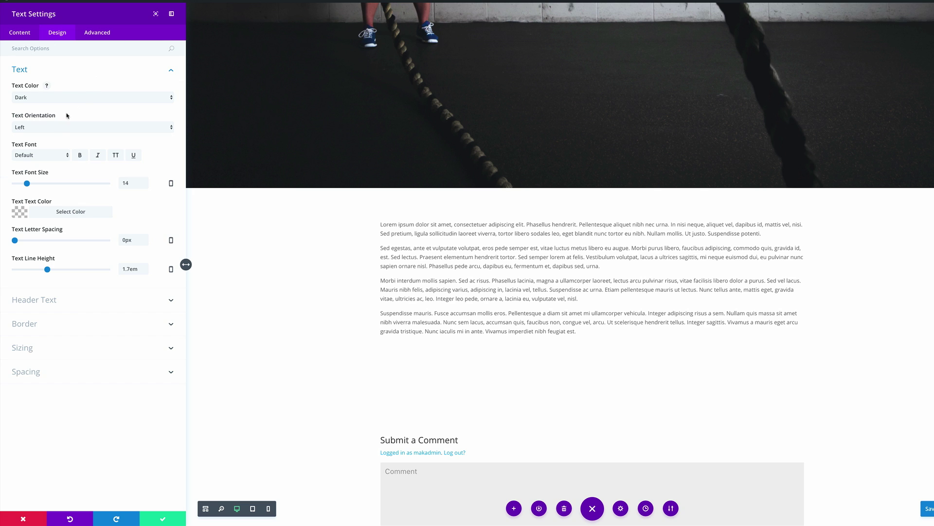
click(47, 155)
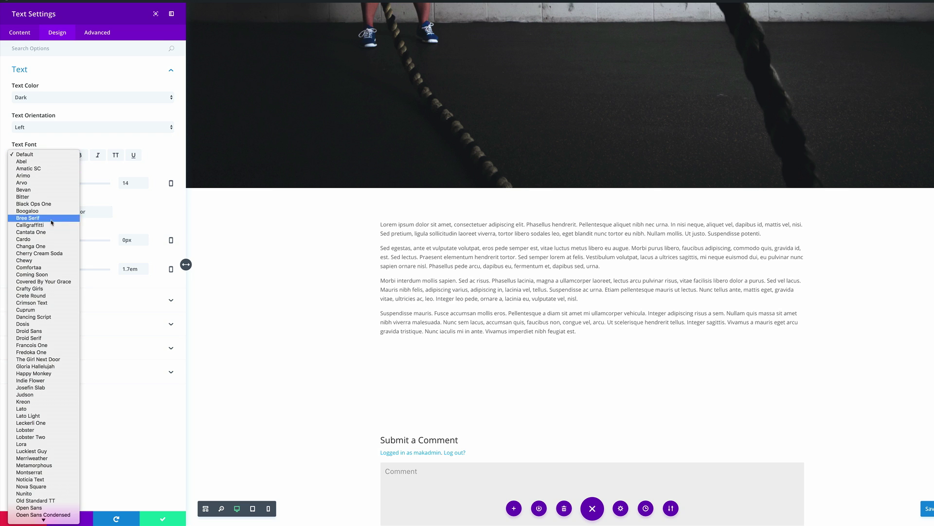
click(30, 239)
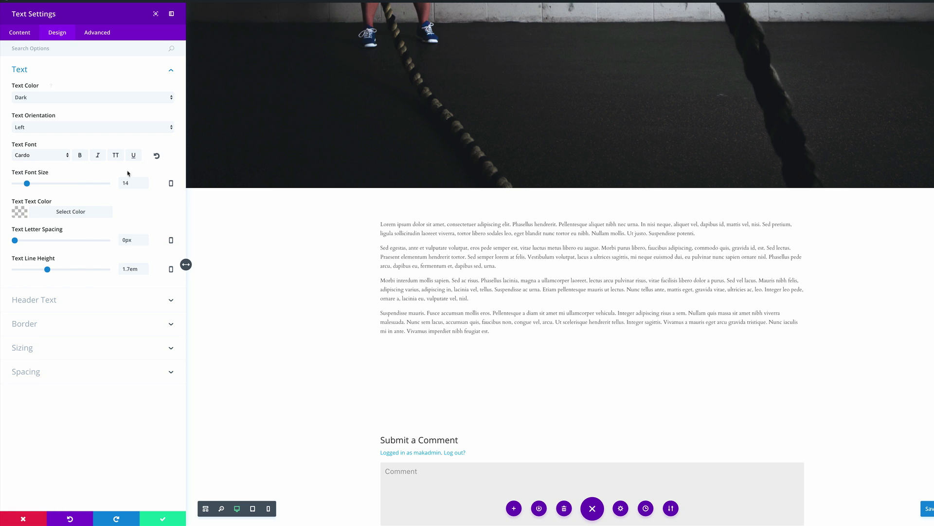
Set the body text font size to 25px on desktop, 19px on tablet and 17px on smartphone.
drag(131, 183, 120, 184)
text(25)
click(171, 183)
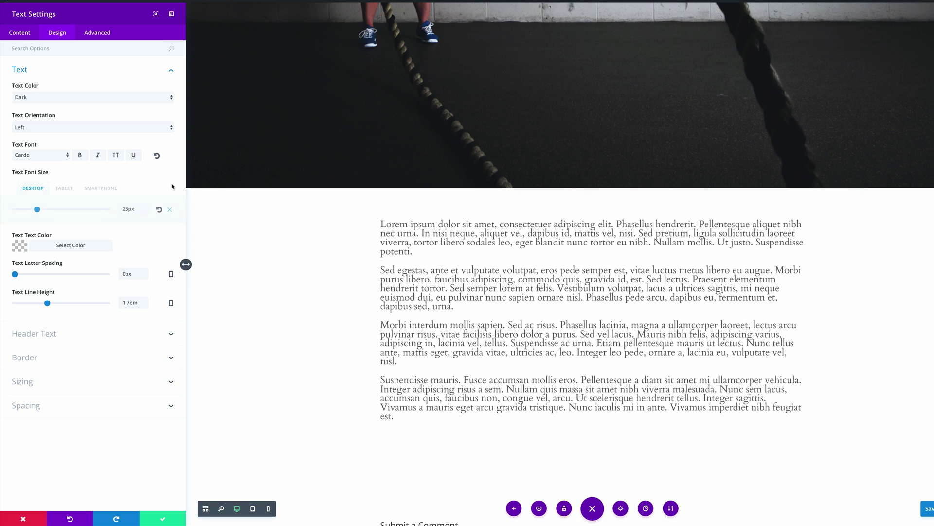
click(65, 189)
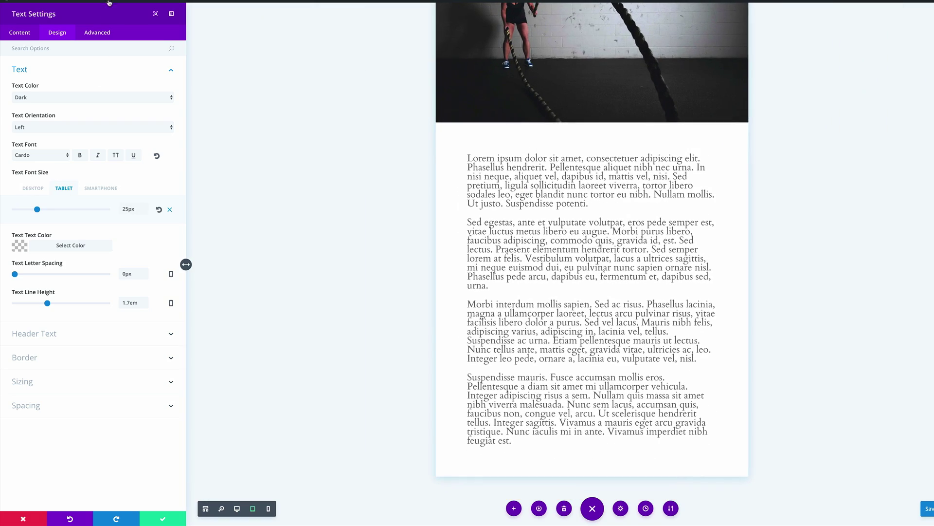
double_click(127, 208)
text(19)
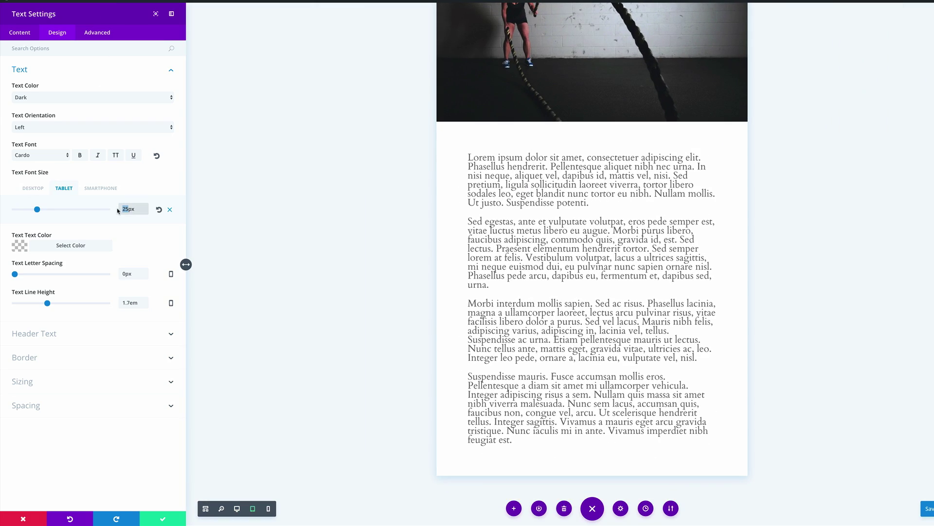
click(108, 188)
click(128, 209)
key(BackSpace)
text(7)
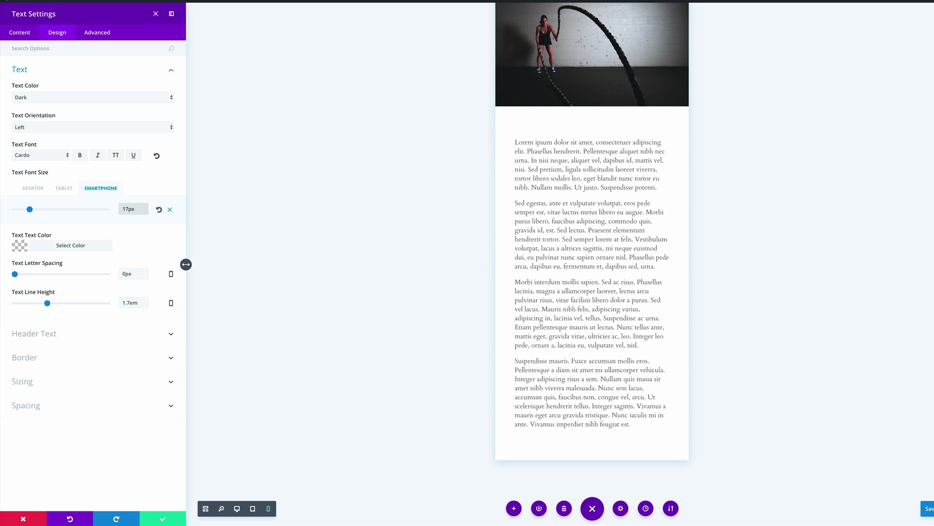
Set the body text color to black at 0.8 opacity and the line height to 1.8em.
click(20, 245)
drag(162, 268, 162, 273)
key(BackSpace)
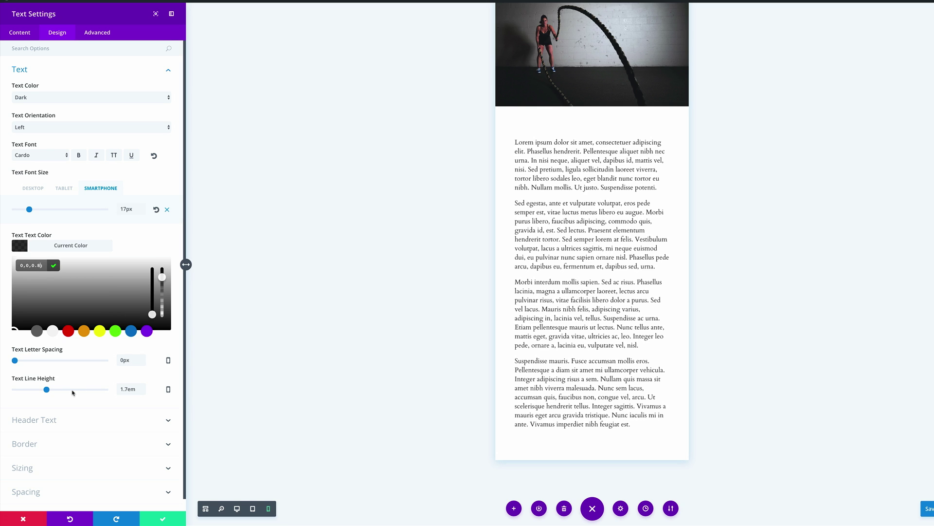
click(47, 389)
drag(47, 389, 50, 390)
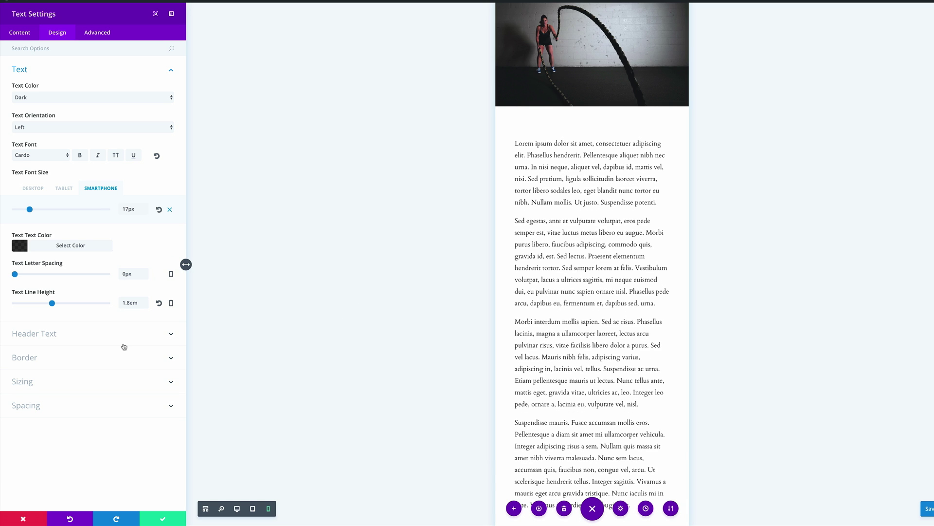
Limit the Text module's max width to 800px and save the module.
click(32, 383)
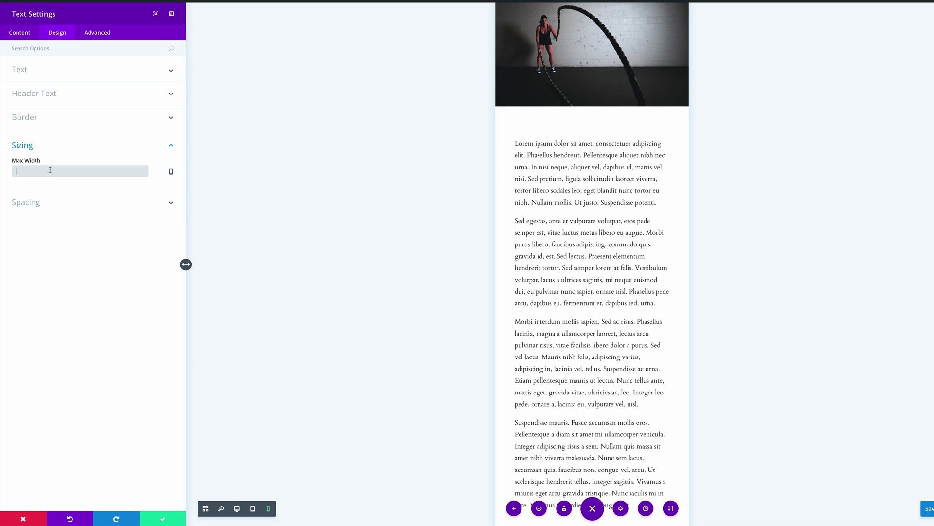
text(800)
click(163, 520)
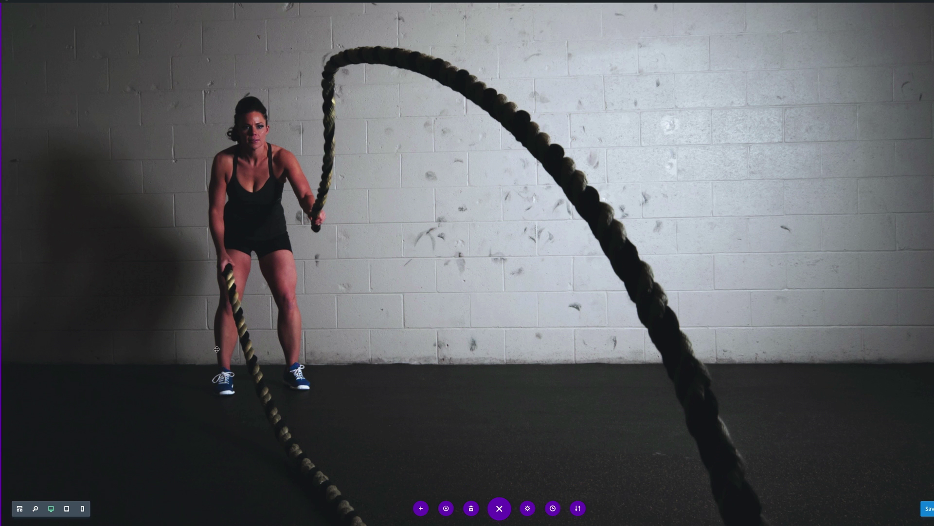
Make the row containing the body text fullwidth.
scroll(216, 348, down, 10)
scroll(228, 333, up, 4)
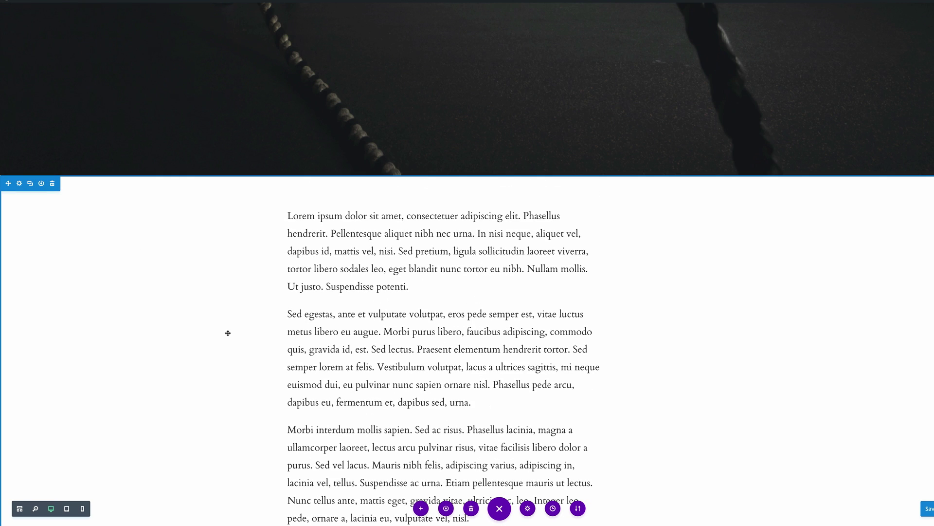
mouse_move(455, 229)
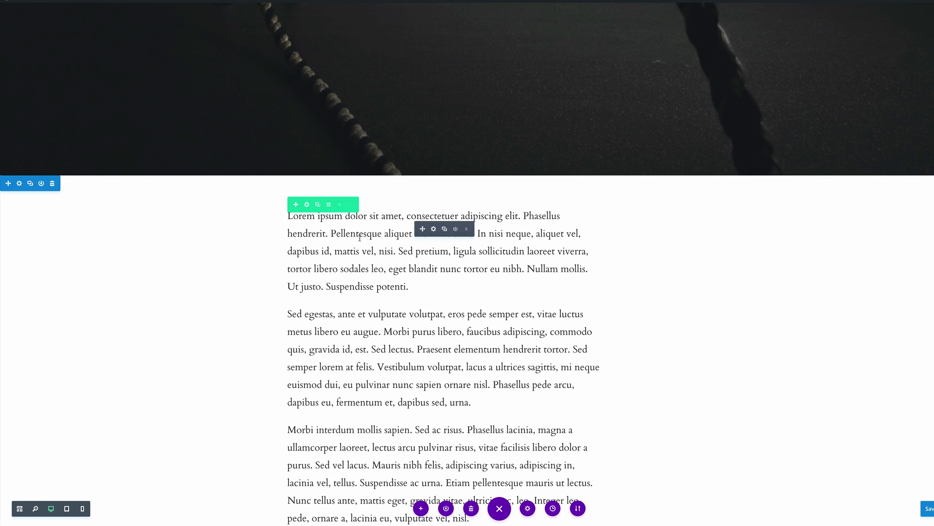
click(307, 205)
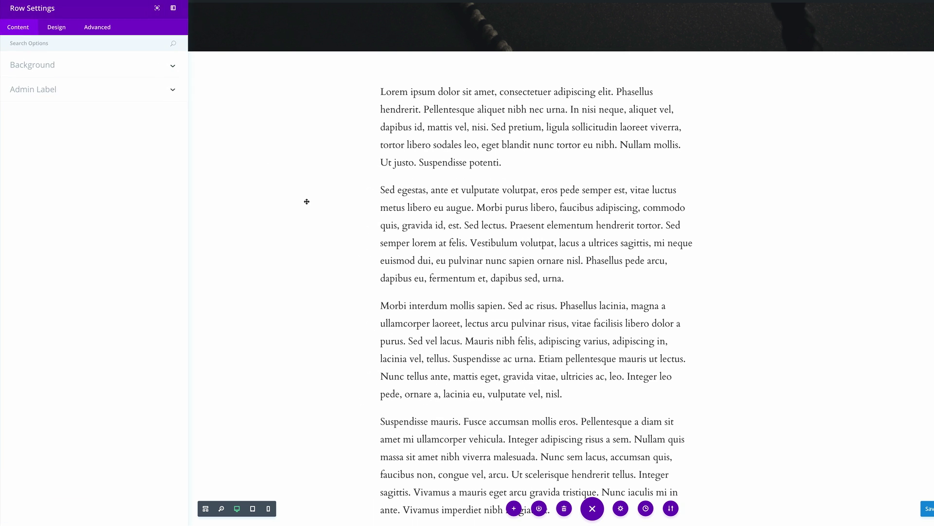
click(58, 49)
text(Ful)
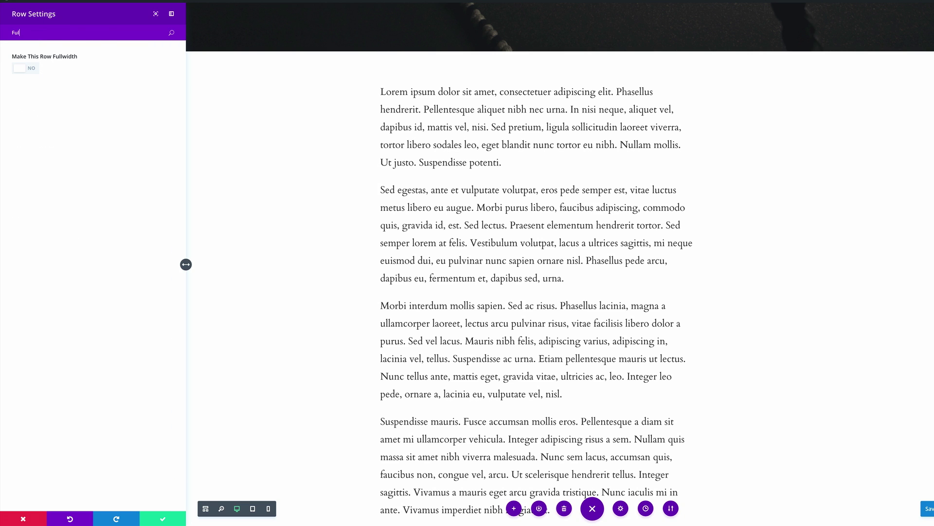
click(33, 70)
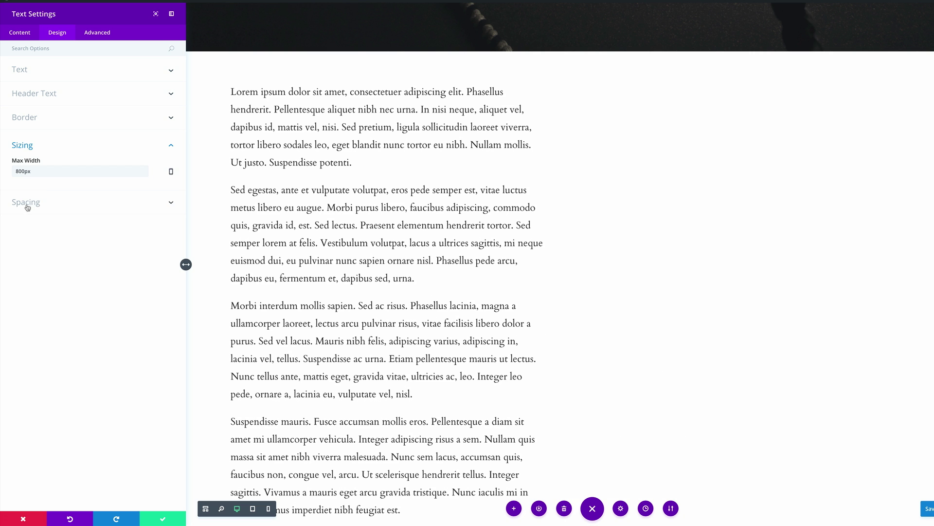
Give the Text module a 10% left custom margin and save it.
click(25, 204)
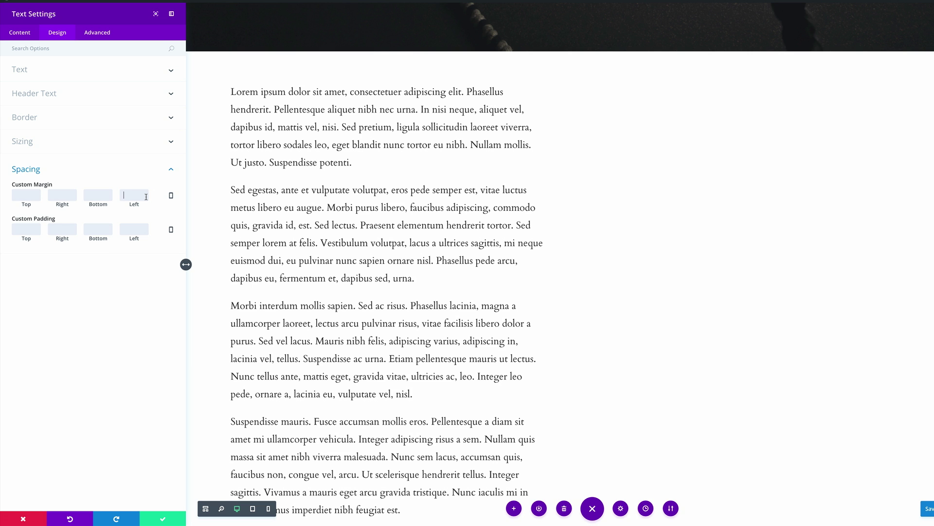
click(146, 196)
text(10%)
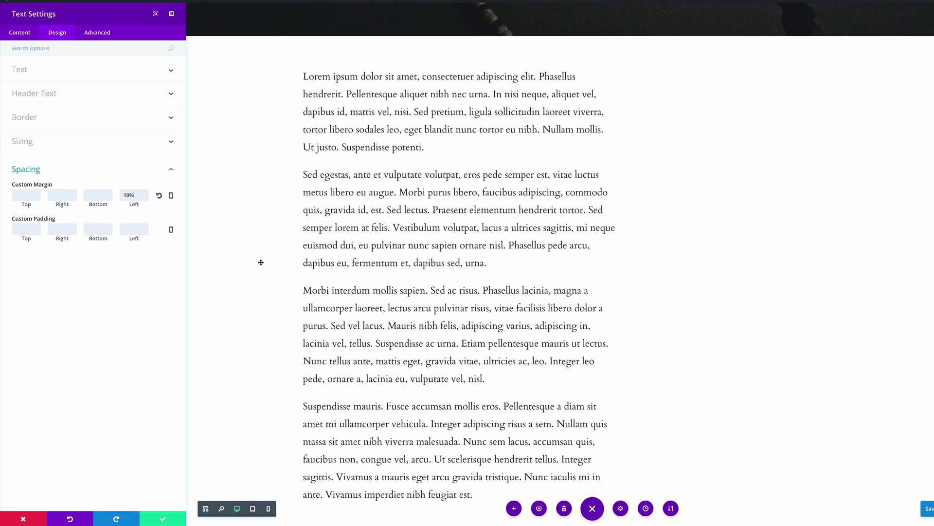
click(164, 518)
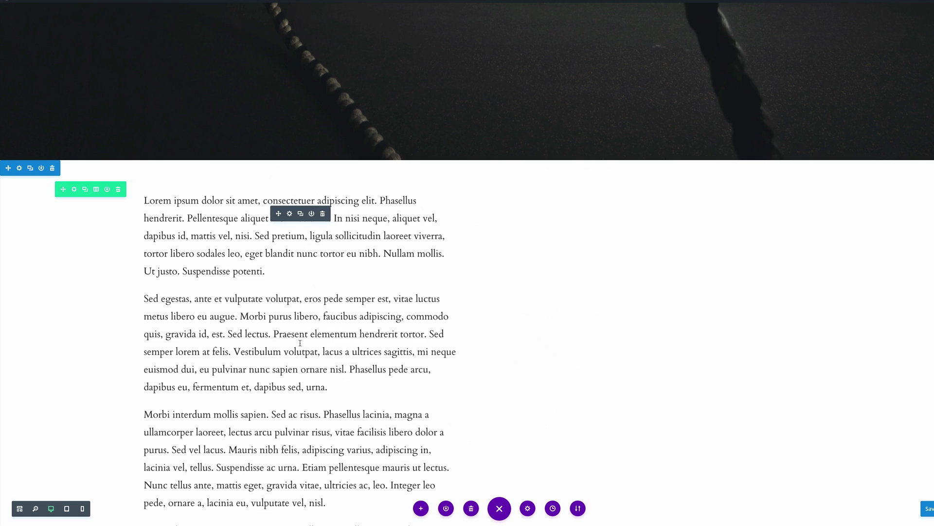
Delete the last two paragraphs, starting at "Morbi interdum mollis sapien", from the Text module and save it.
scroll(366, 276, down, 5)
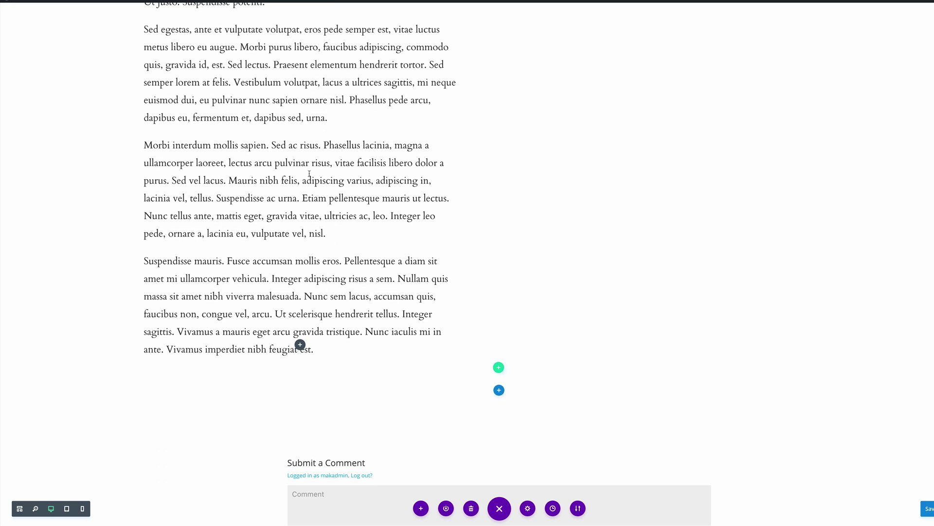
scroll(375, 281, up, 1)
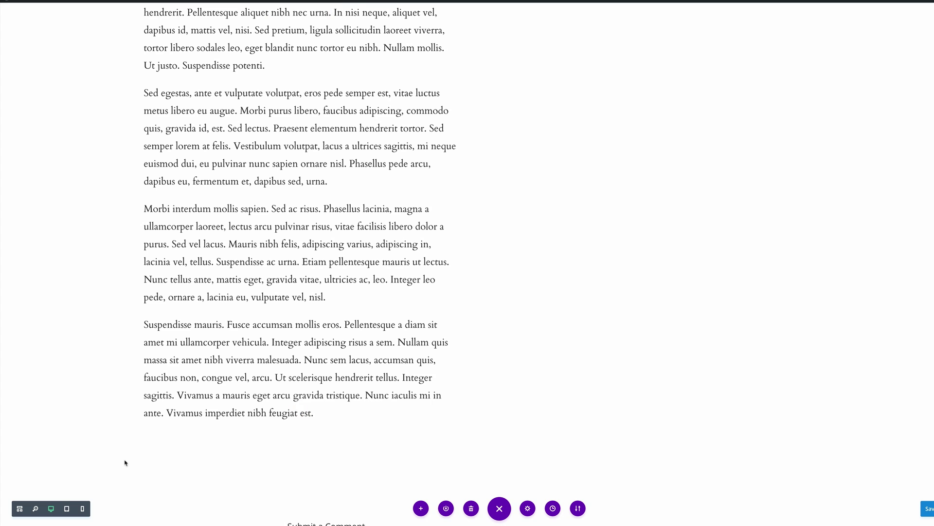
scroll(304, 452, up, 3)
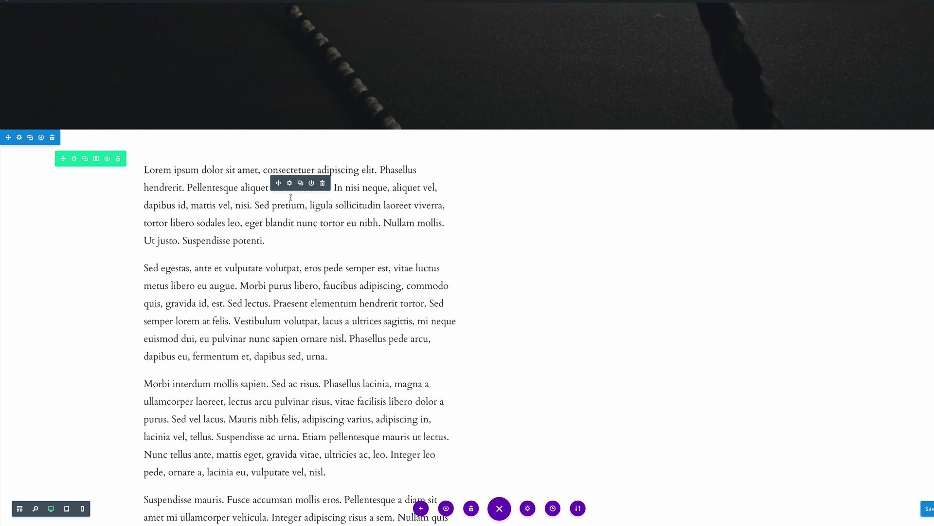
click(291, 183)
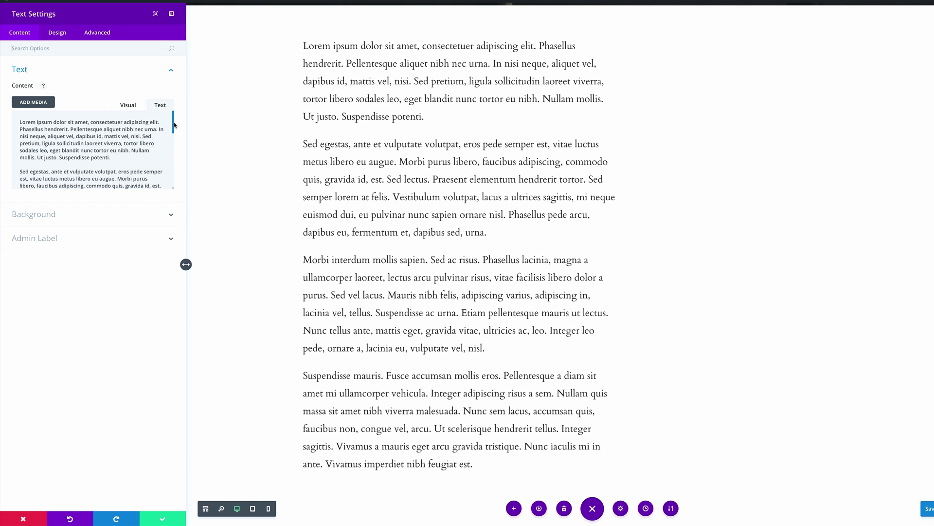
scroll(166, 176, down, 10)
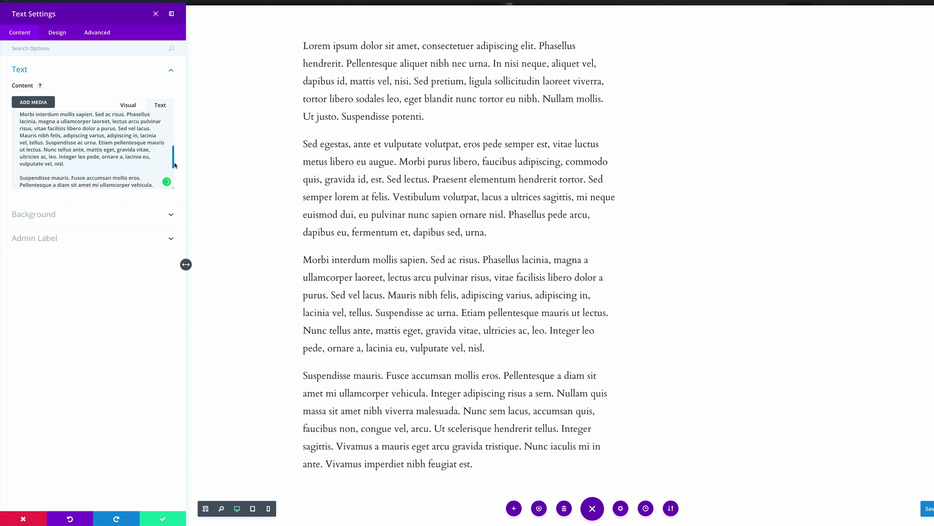
click(55, 165)
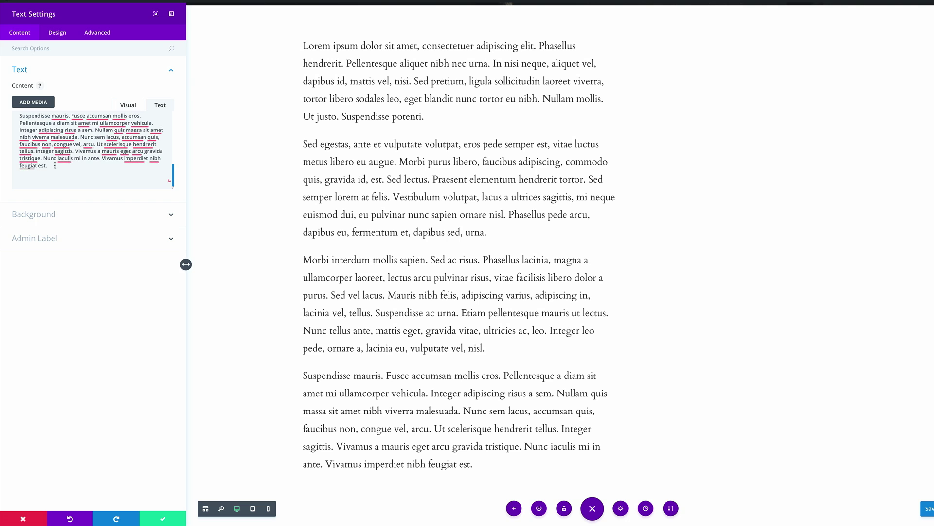
drag(55, 165, 20, 153)
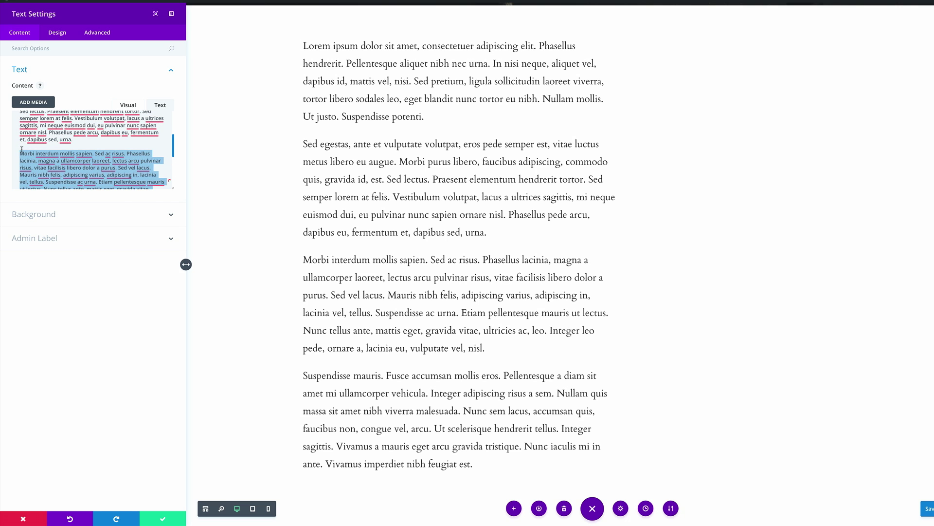
key(BackSpace)
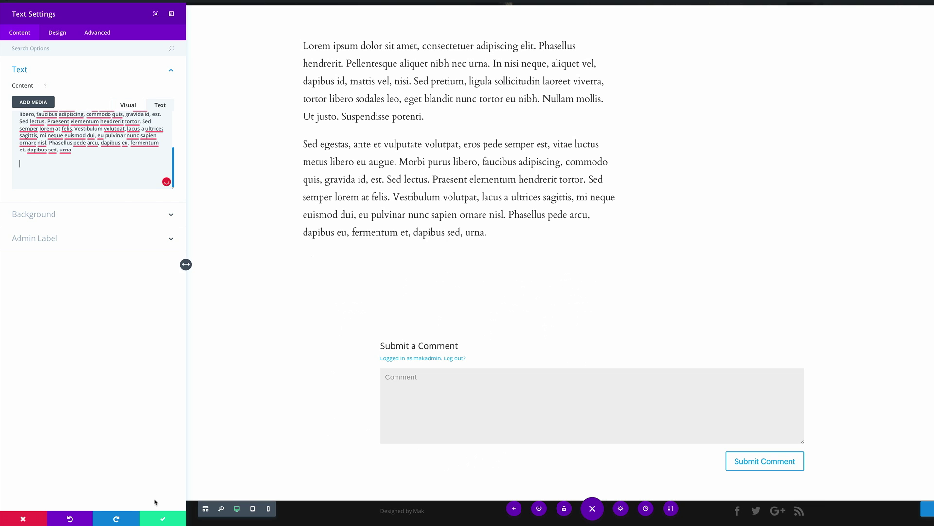
click(166, 521)
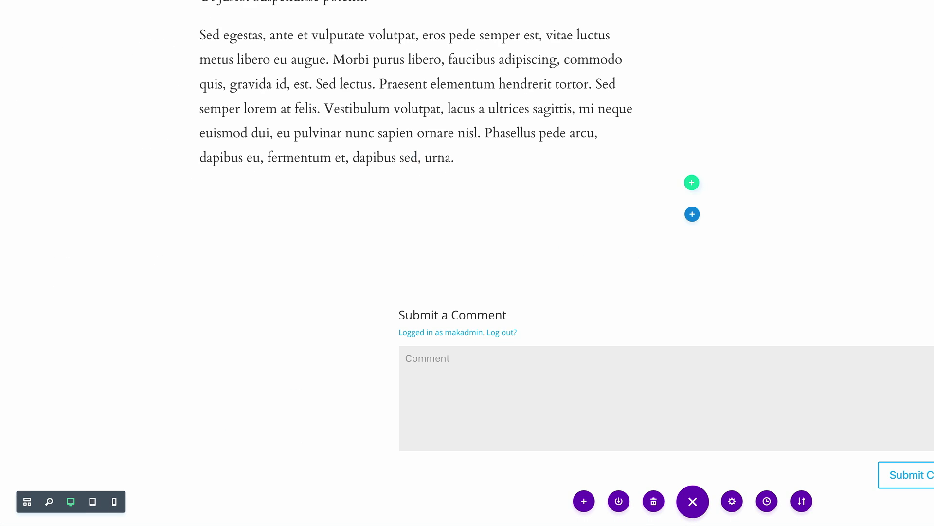
Switch the builder to wireframe view and duplicate the section containing the Text module.
click(27, 503)
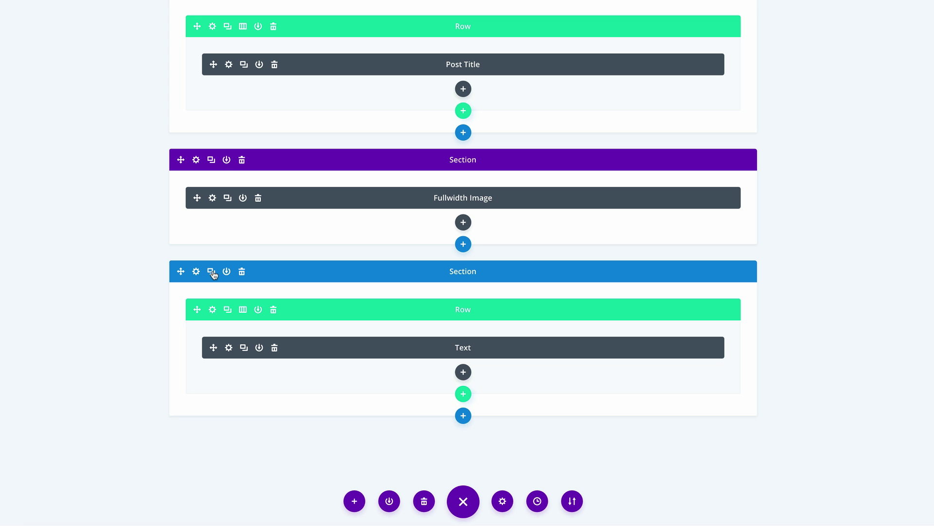
click(213, 272)
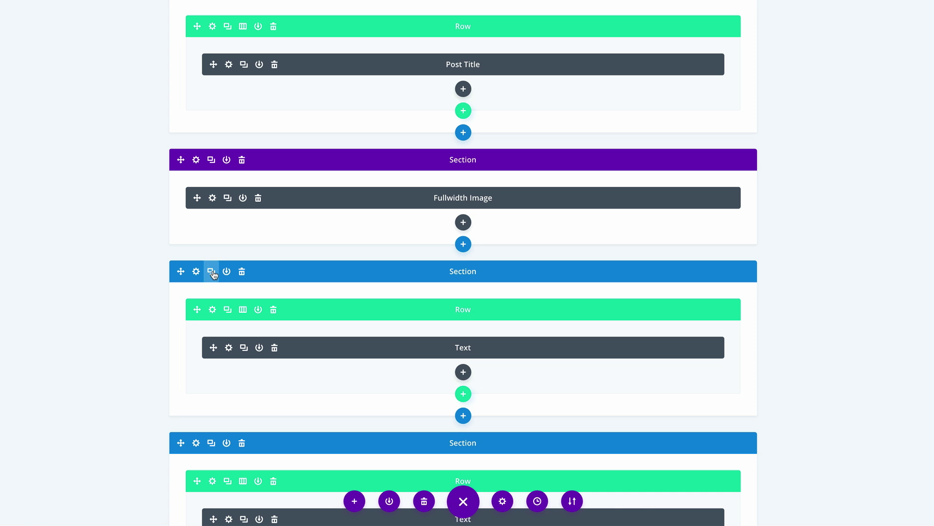
scroll(213, 272, down, 3)
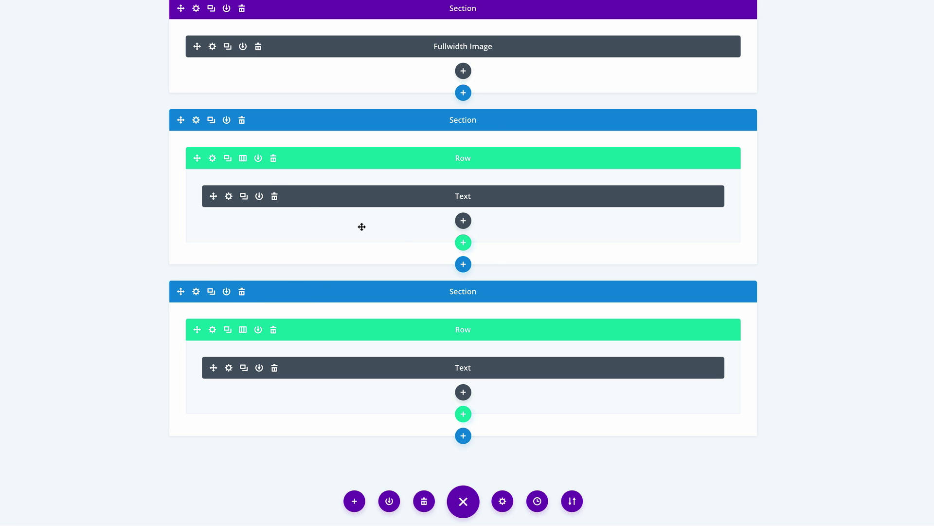
Insert a regular section with a one-column row between the two body text sections and add a Video module to it.
click(463, 266)
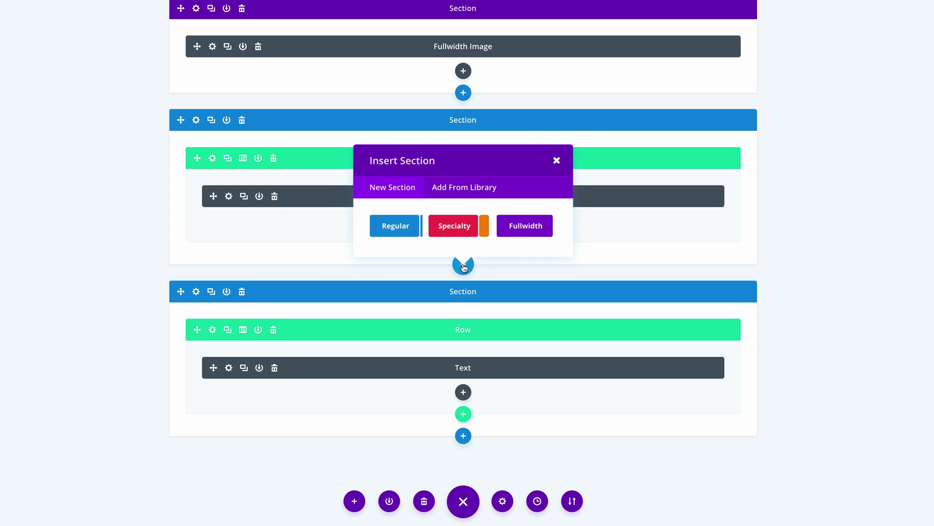
click(403, 227)
click(408, 205)
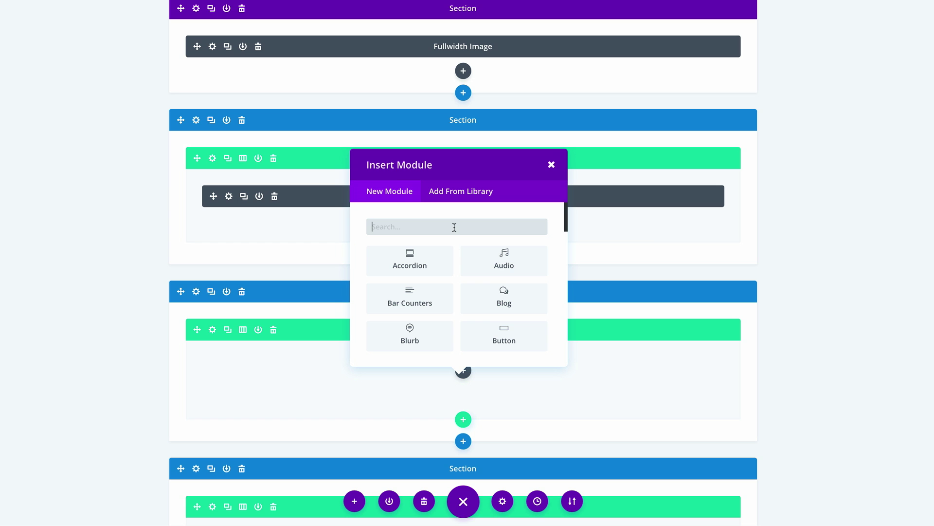
text(video)
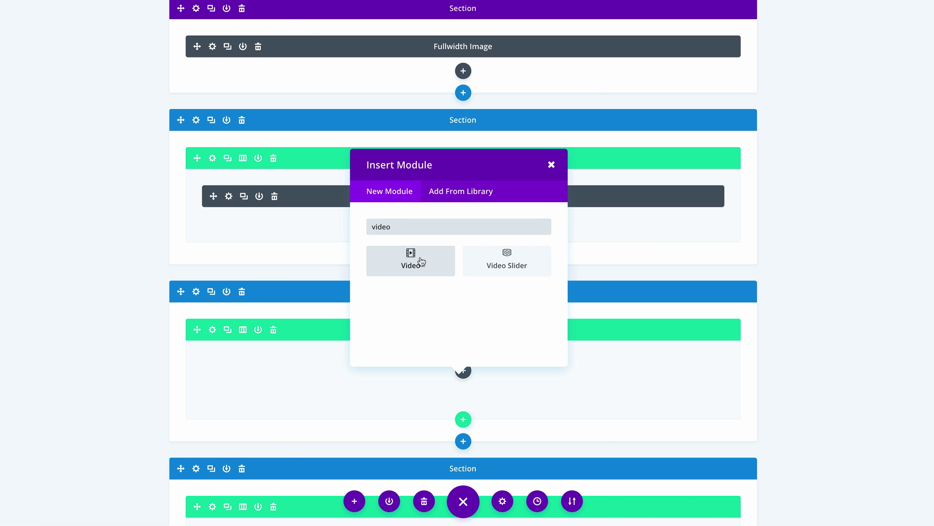
click(420, 260)
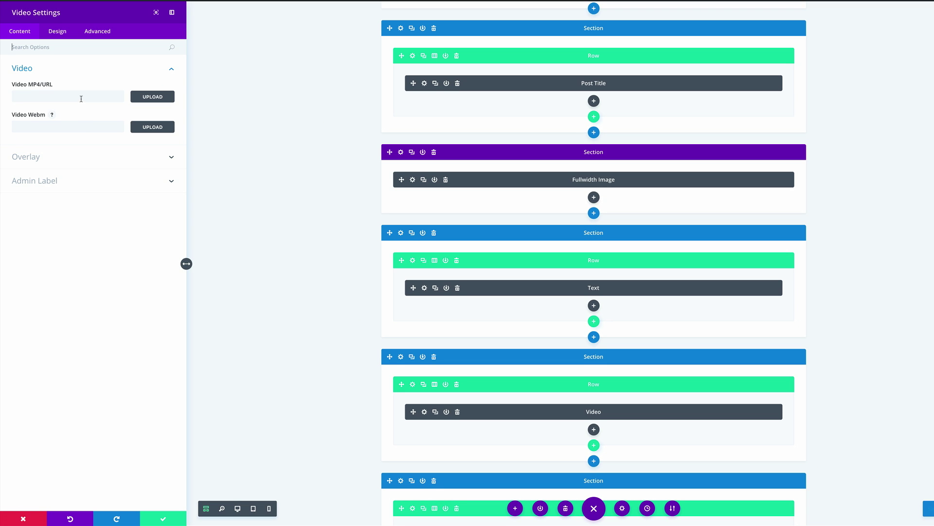
click(81, 97)
text(https://youtu.be/wKiKIYG3FRU)
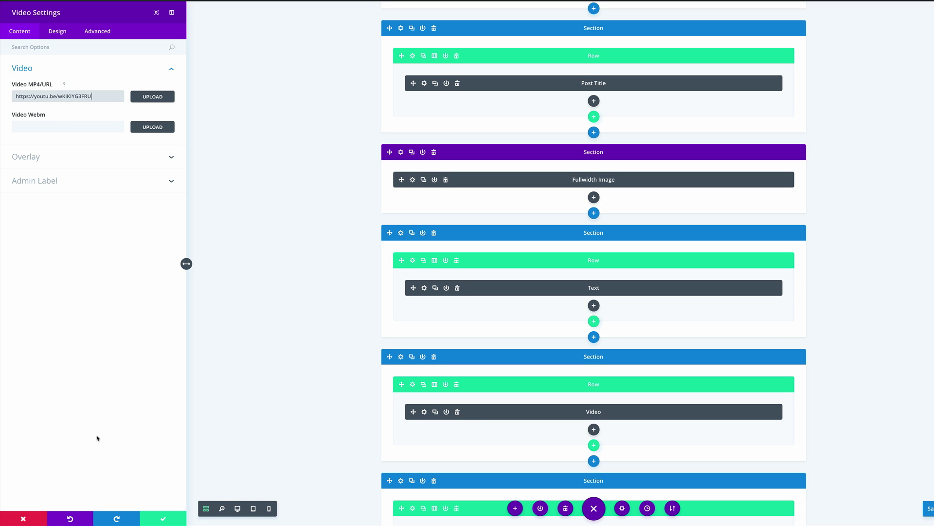
click(165, 520)
click(51, 509)
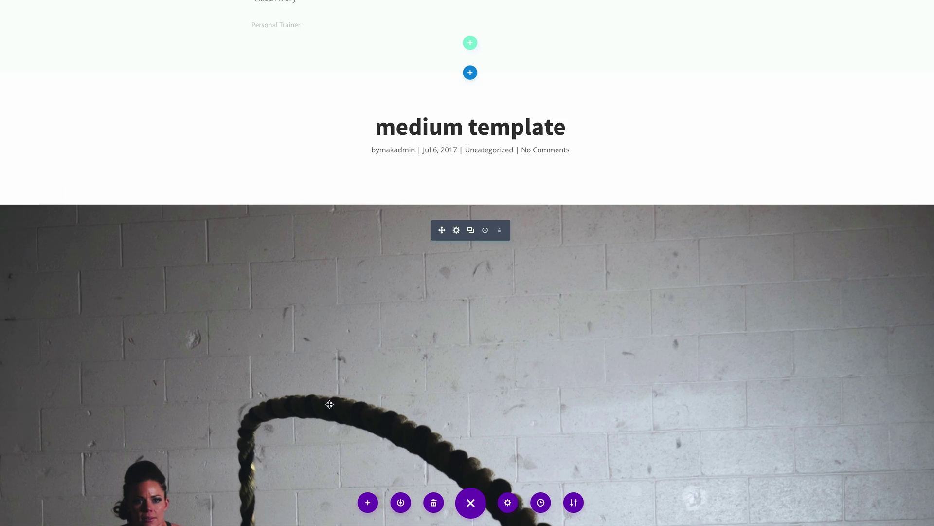
scroll(649, 321, down, 1)
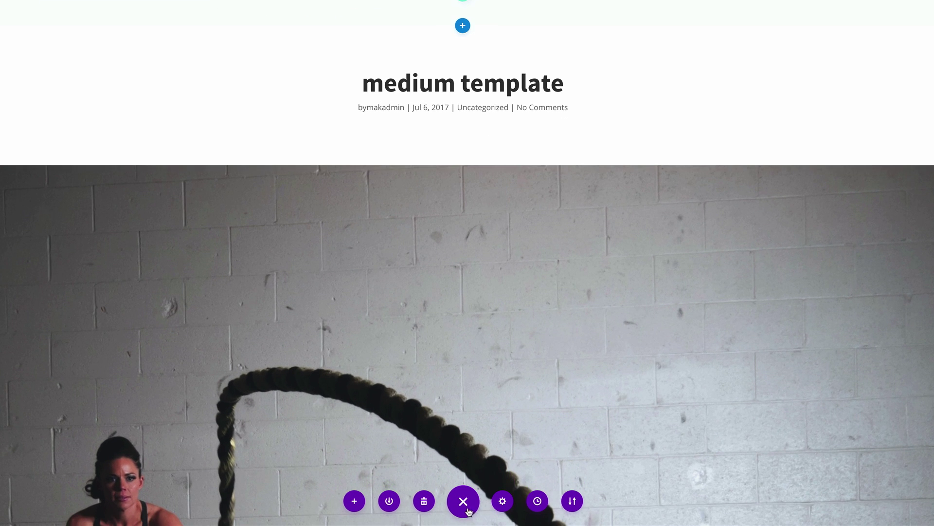
Save the whole page layout to the Divi Library under the template name "medium blog post template".
click(389, 501)
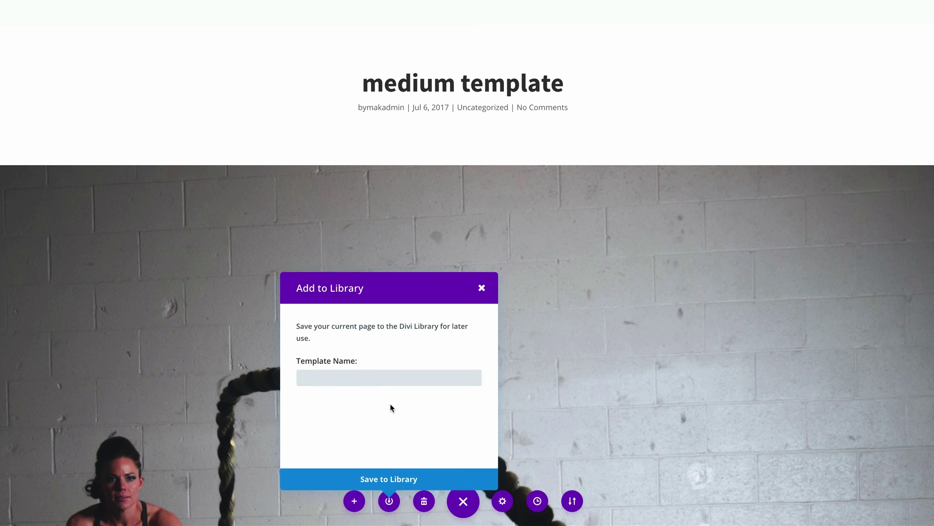
click(365, 475)
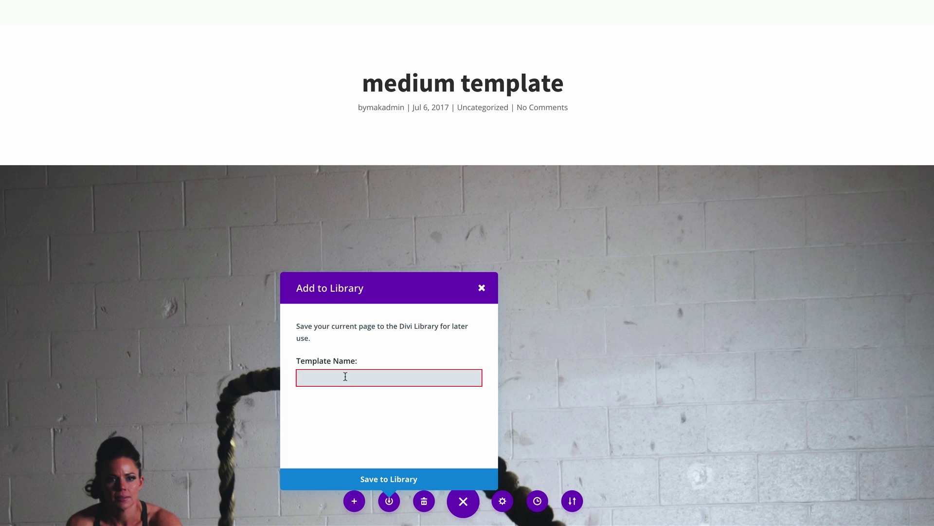
text(medium)
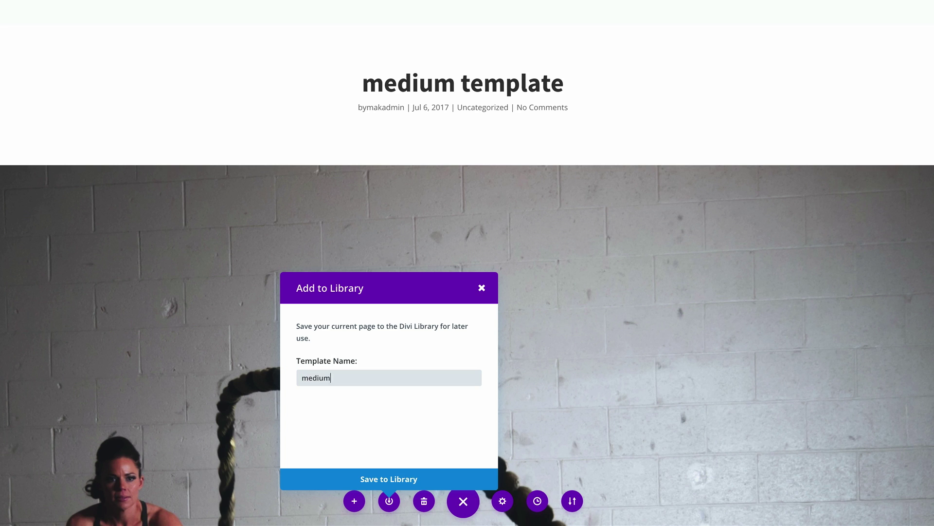
text(blog post template)
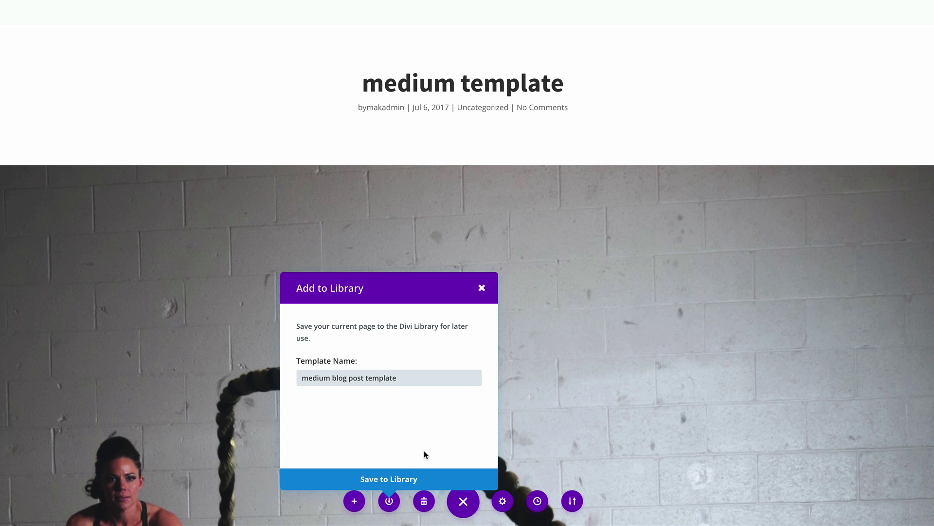
click(408, 480)
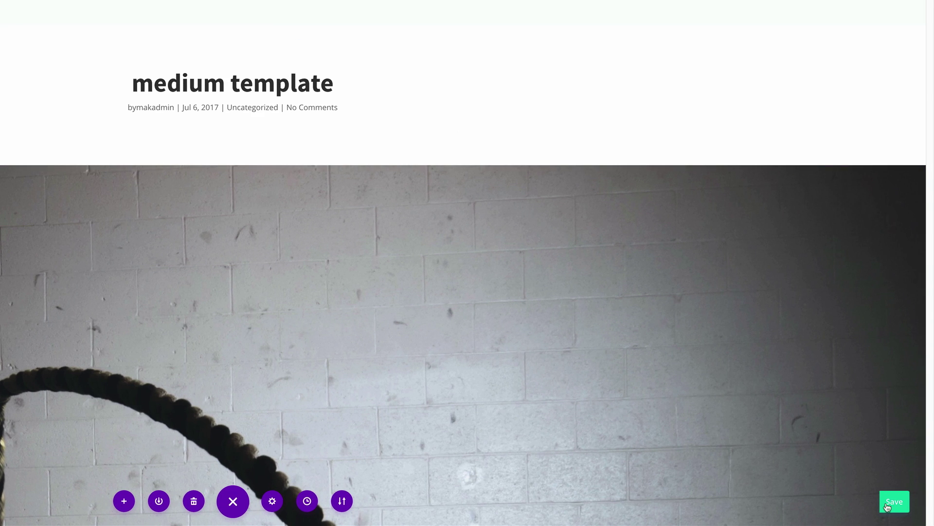
Save the medium template post and exit the Visual Builder.
click(887, 507)
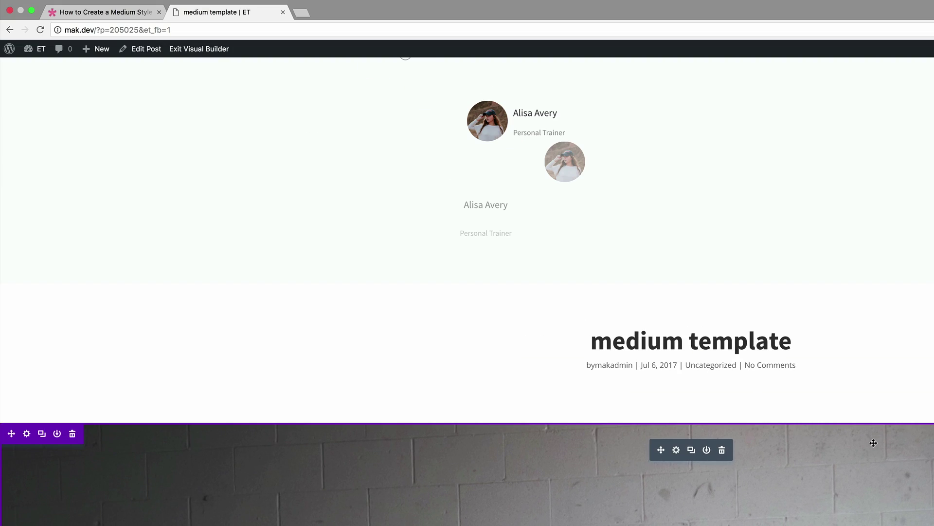
click(210, 49)
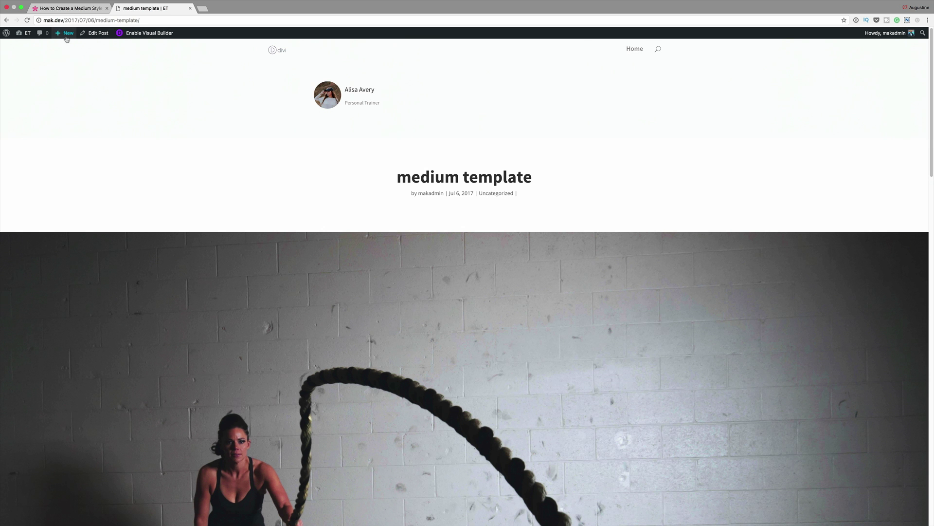
Create a new WordPress post titled "post 2" and enable the Divi Builder for it.
mouse_move(67, 37)
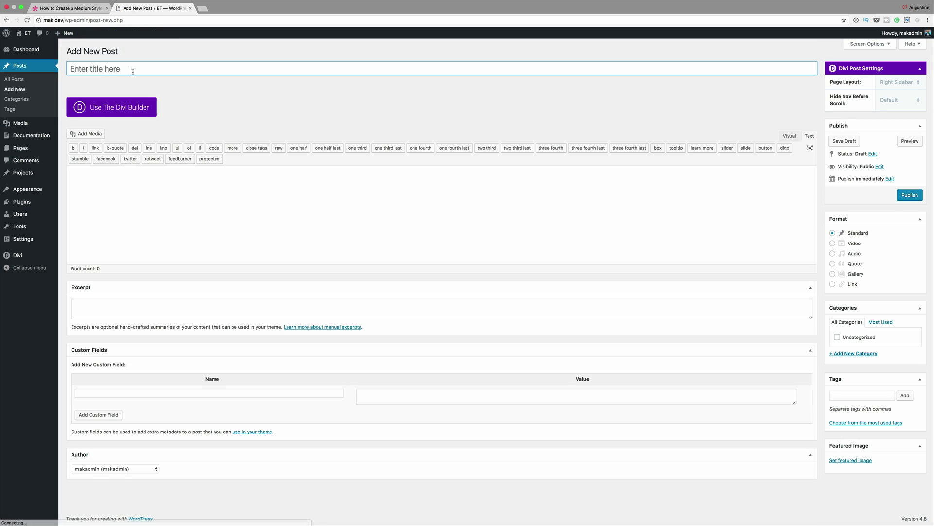
text(post 2)
click(127, 108)
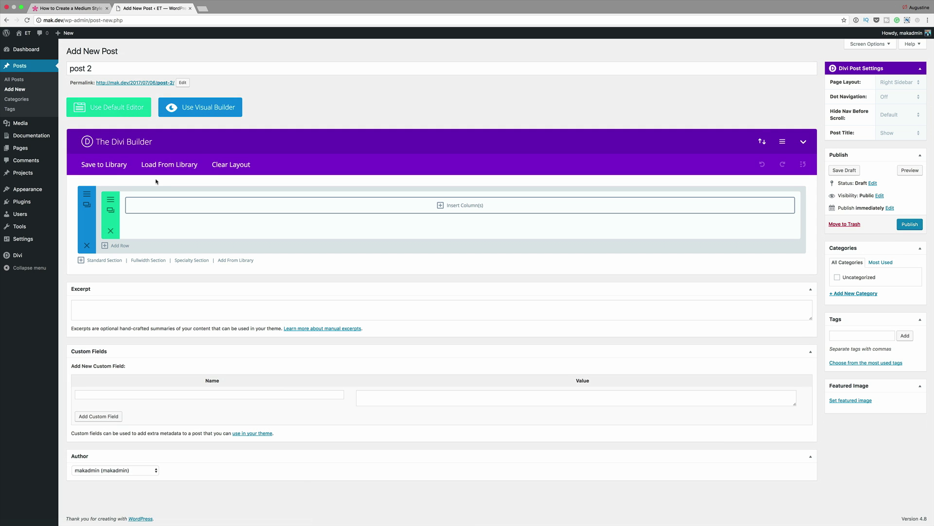
Load the saved "medium blog post template" layout from the library into the post, replacing the existing content.
click(178, 165)
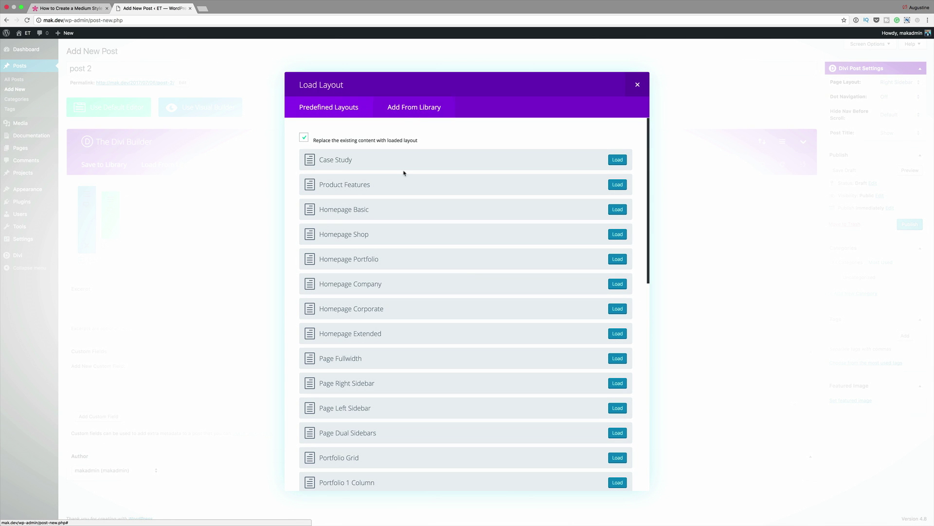
click(412, 108)
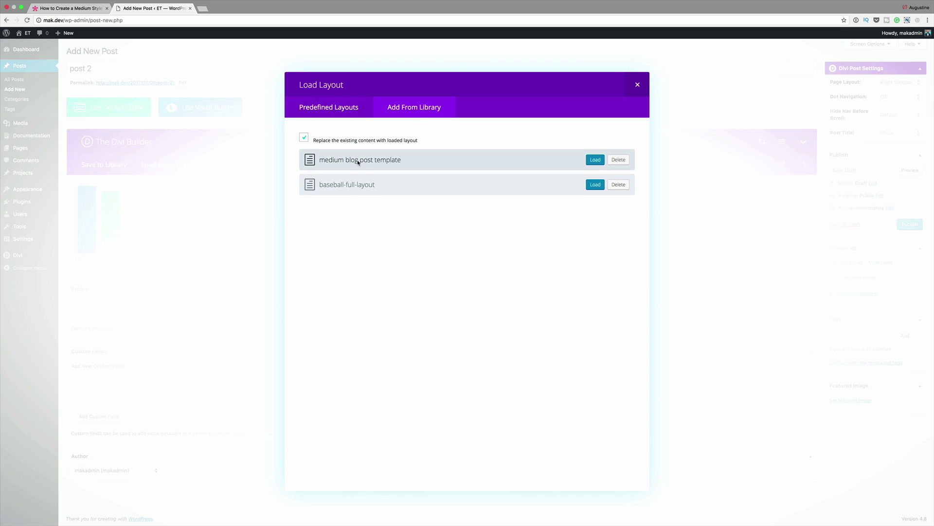
click(594, 160)
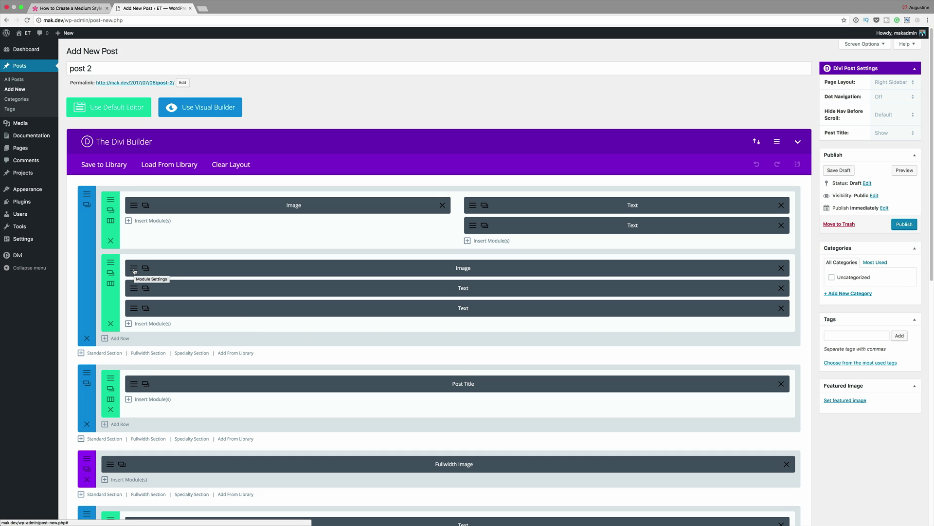
Examine the content settings of the second row's Image module, the Post Title module and the Fullwidth Image module, closing each without changes.
click(134, 271)
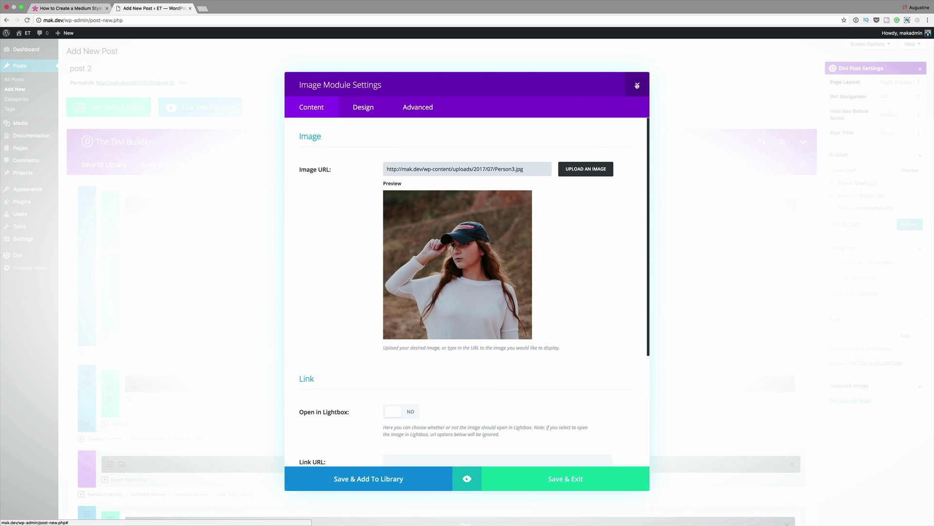
click(637, 87)
scroll(251, 324, down, 3)
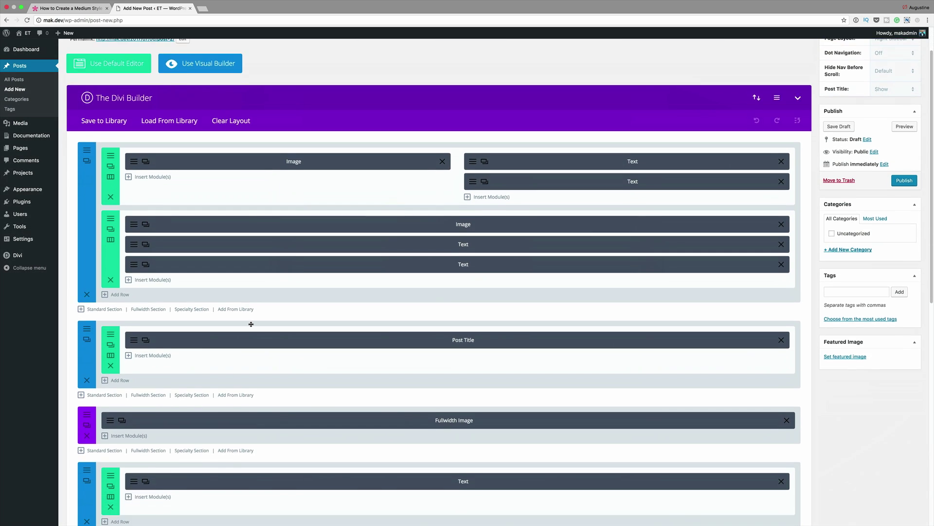
click(131, 310)
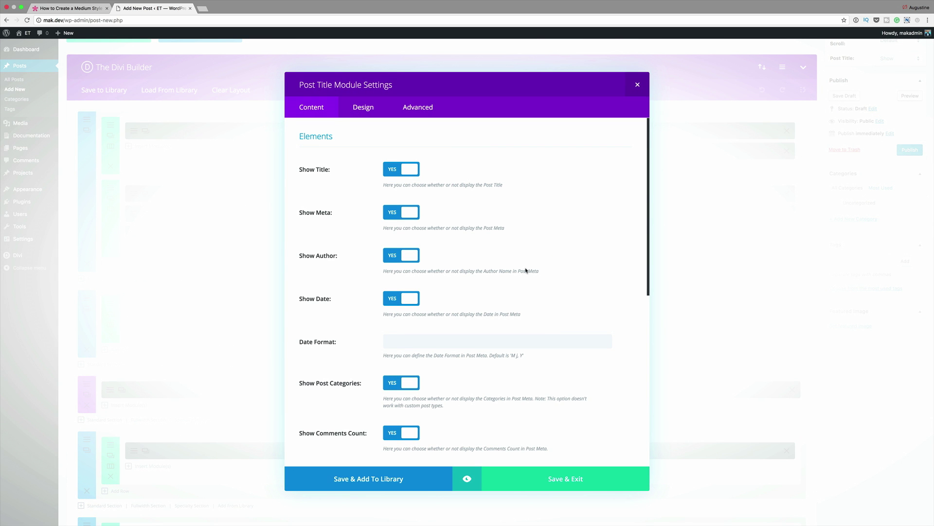
click(638, 85)
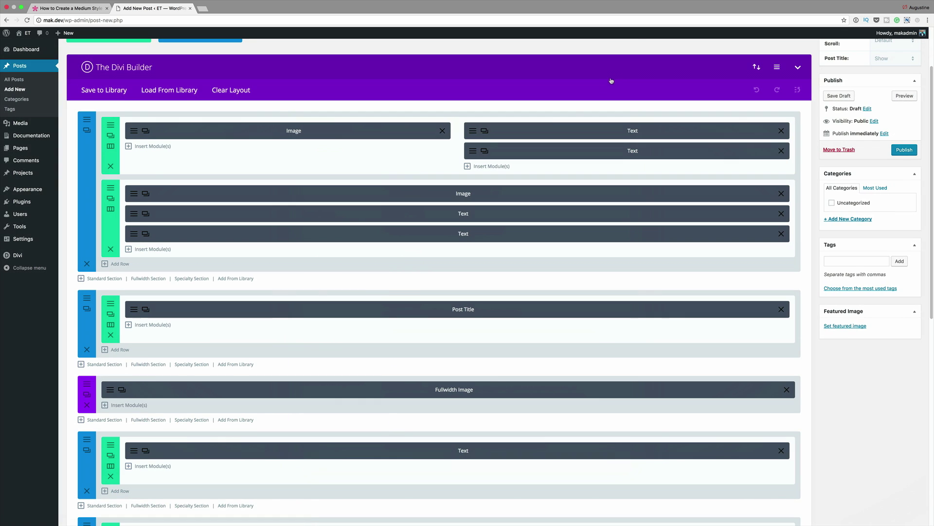
scroll(331, 340, down, 3)
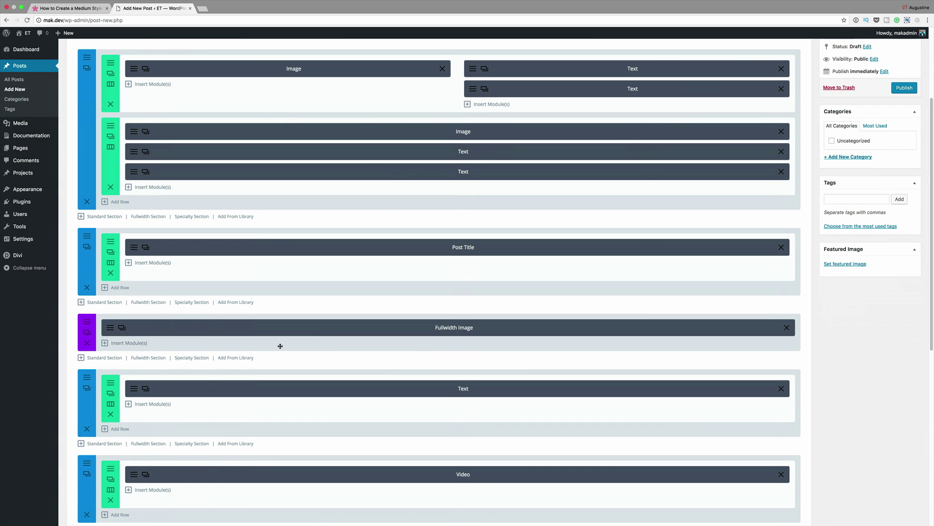
click(110, 328)
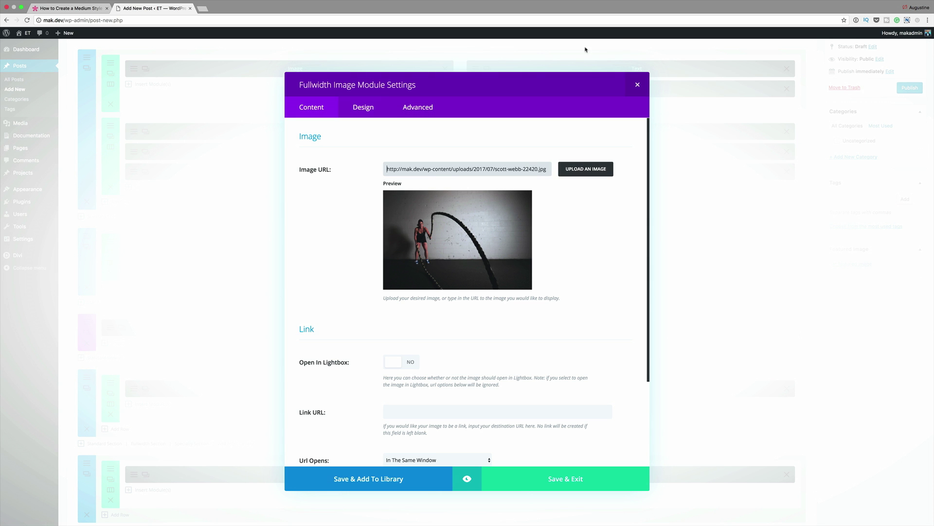
click(638, 84)
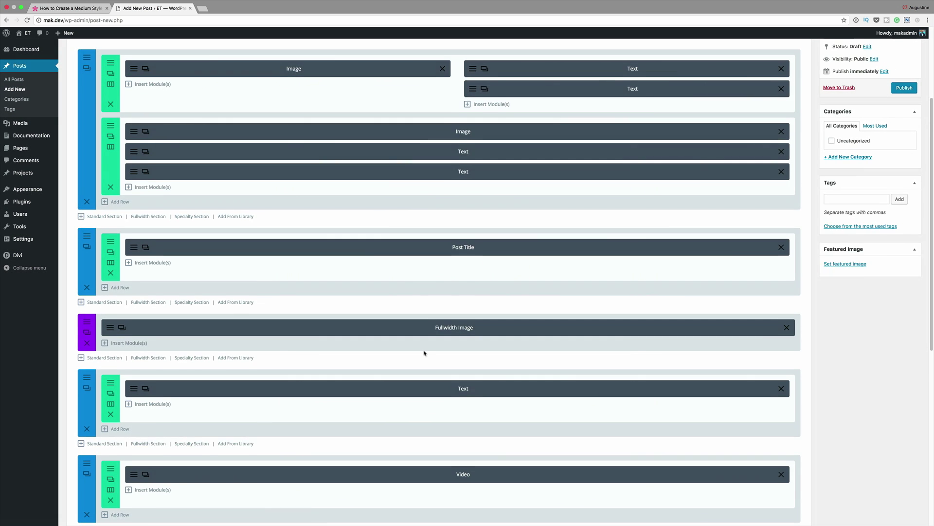
scroll(424, 351, down, 2)
scroll(425, 351, down, 2)
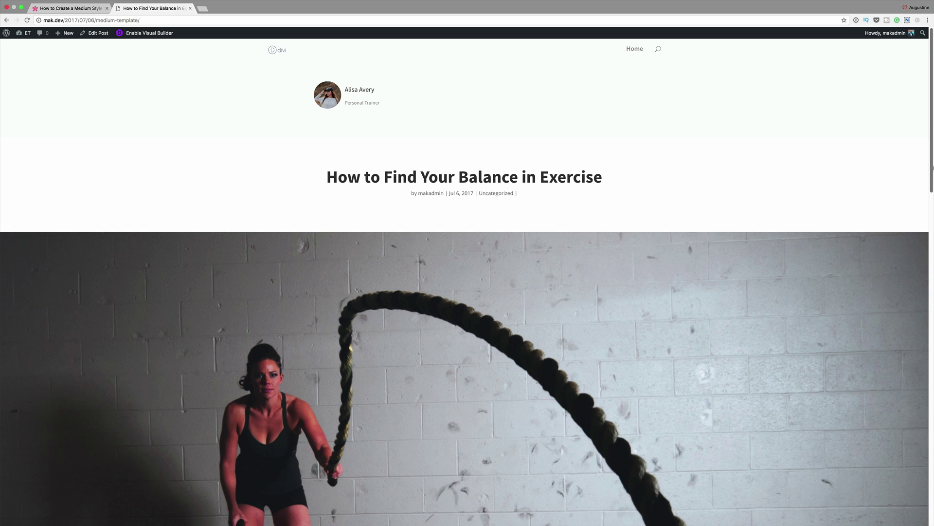
Review the live "How to Find Your Balance in Exercise" post from its header down to the footer.
drag(931, 166, 930, 324)
drag(930, 353, 926, 521)
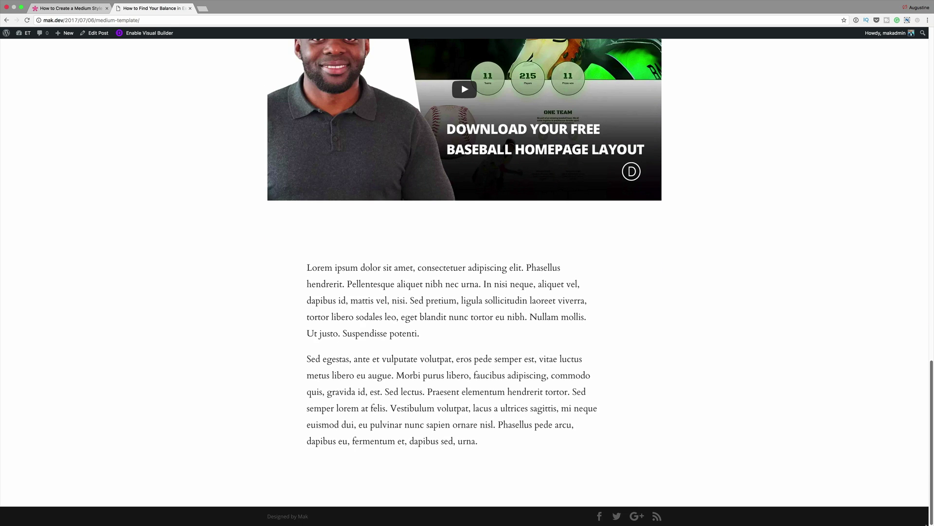